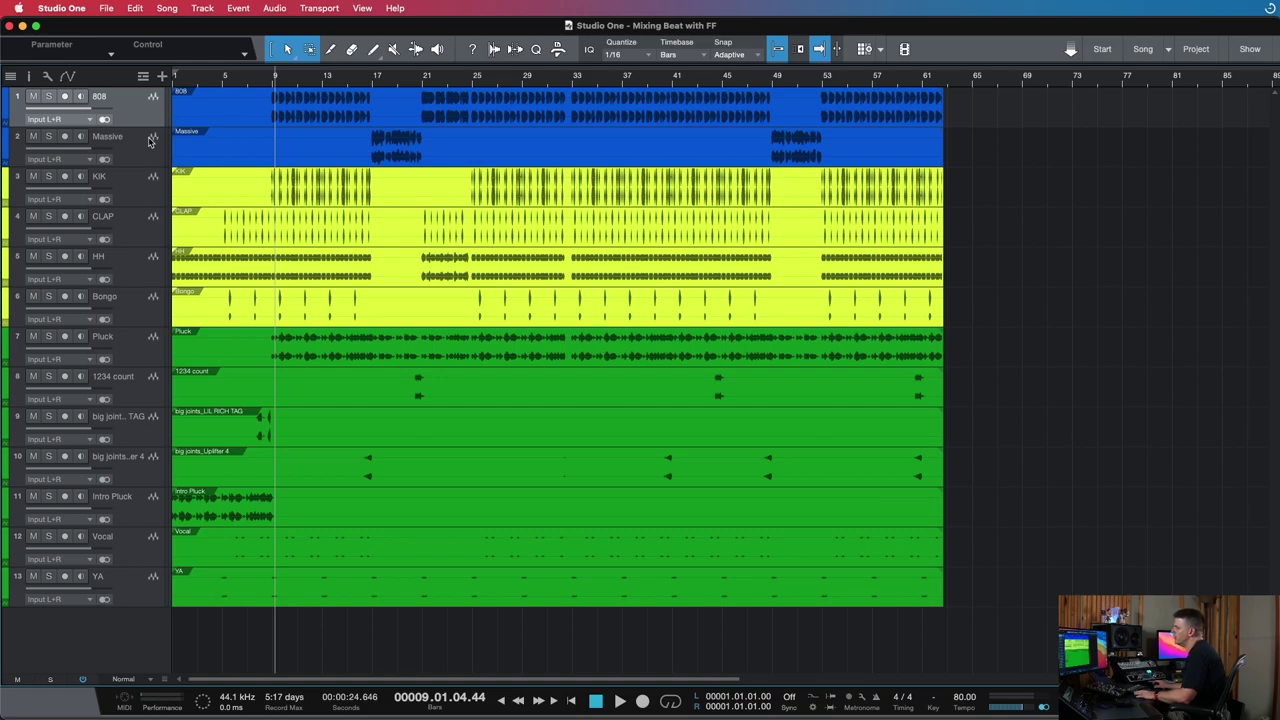
# Open the mixer Console with extra height and check the BASS bus and Massive channel outputs
pyautogui.press('F3')
pyautogui.moveTo(408, 300); pyautogui.dragTo(408, 271)
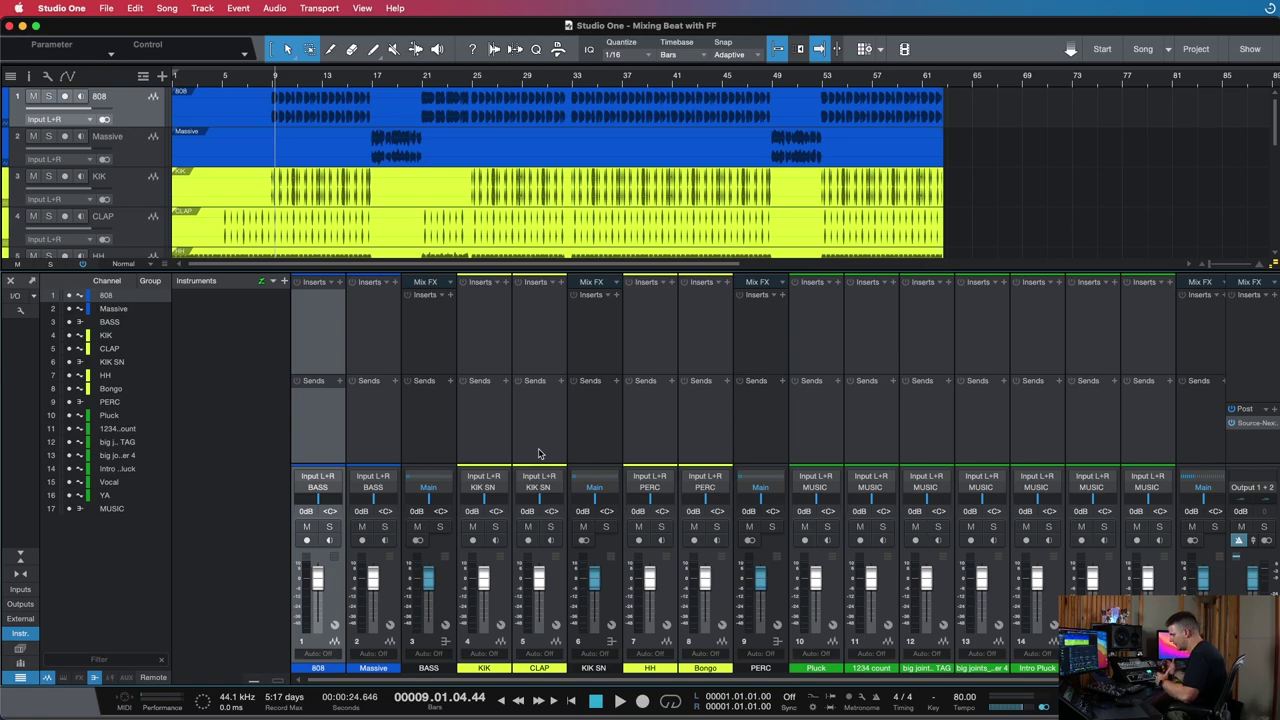
pyautogui.click(448, 414)
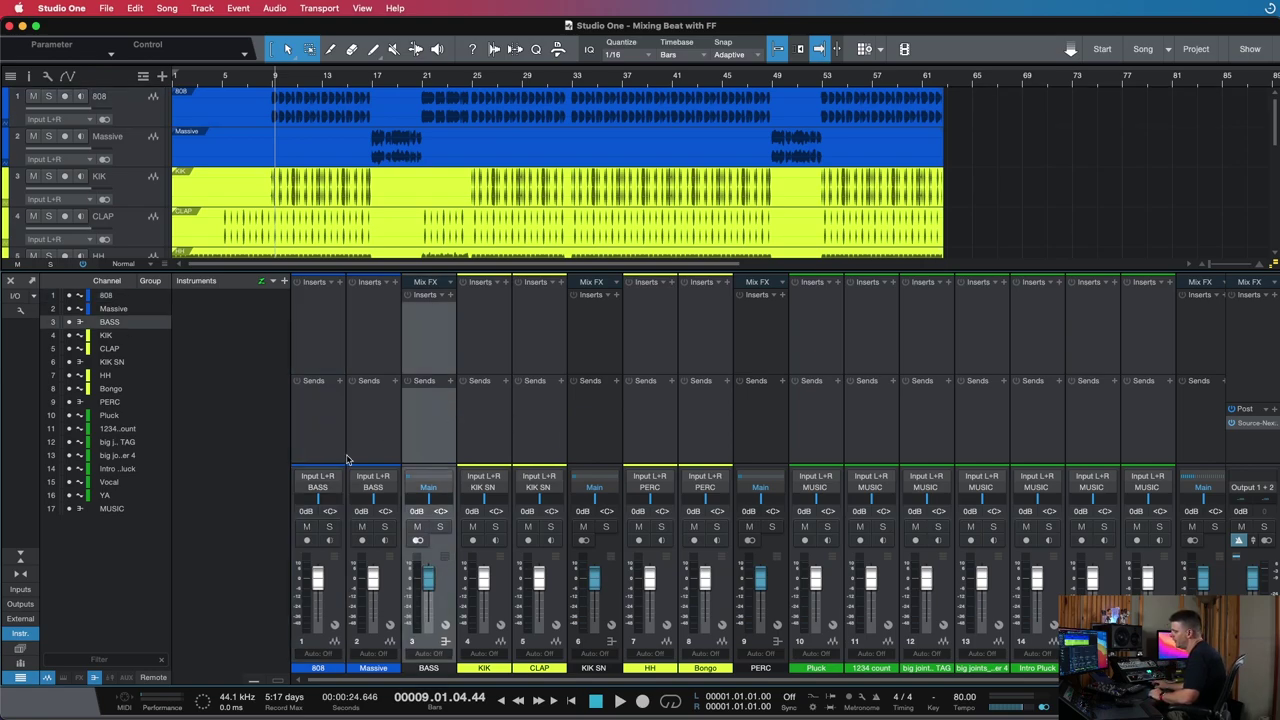
pyautogui.click(327, 425)
pyautogui.click(376, 428)
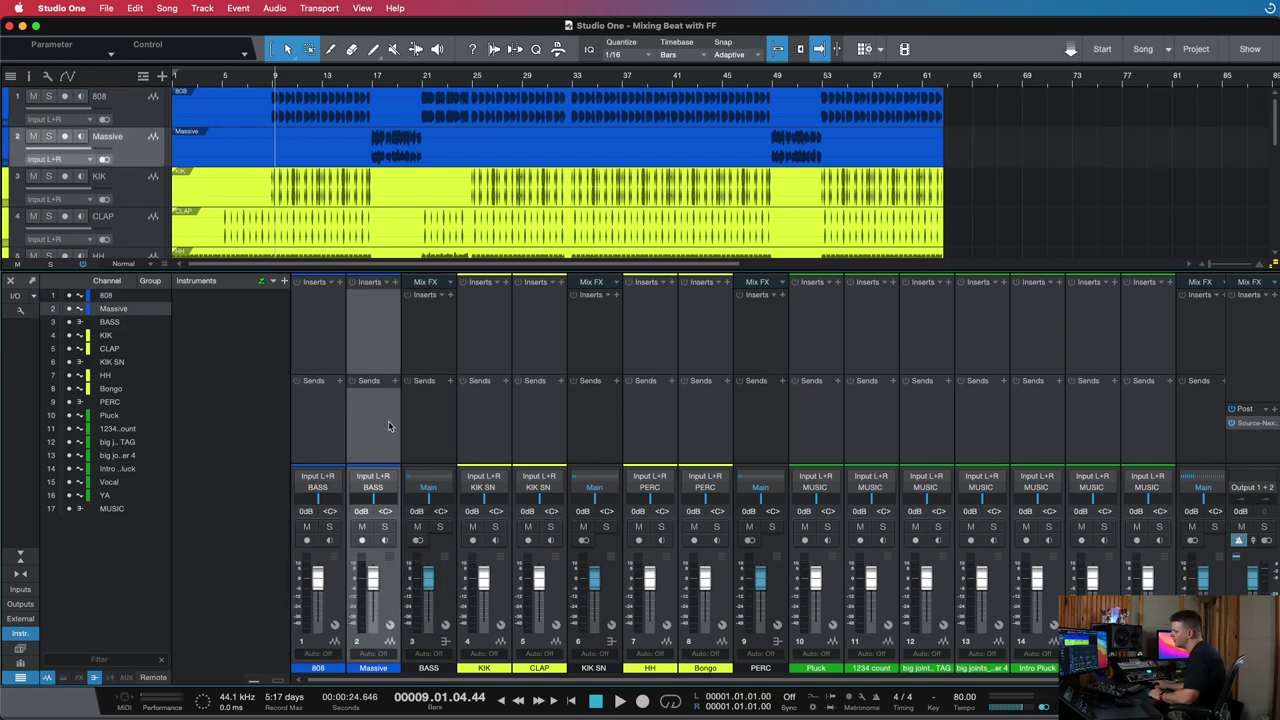
# Check the outputs of the KIK, CLAP, KIK SN, HH, Bongo and PERC channels
pyautogui.click(496, 408)
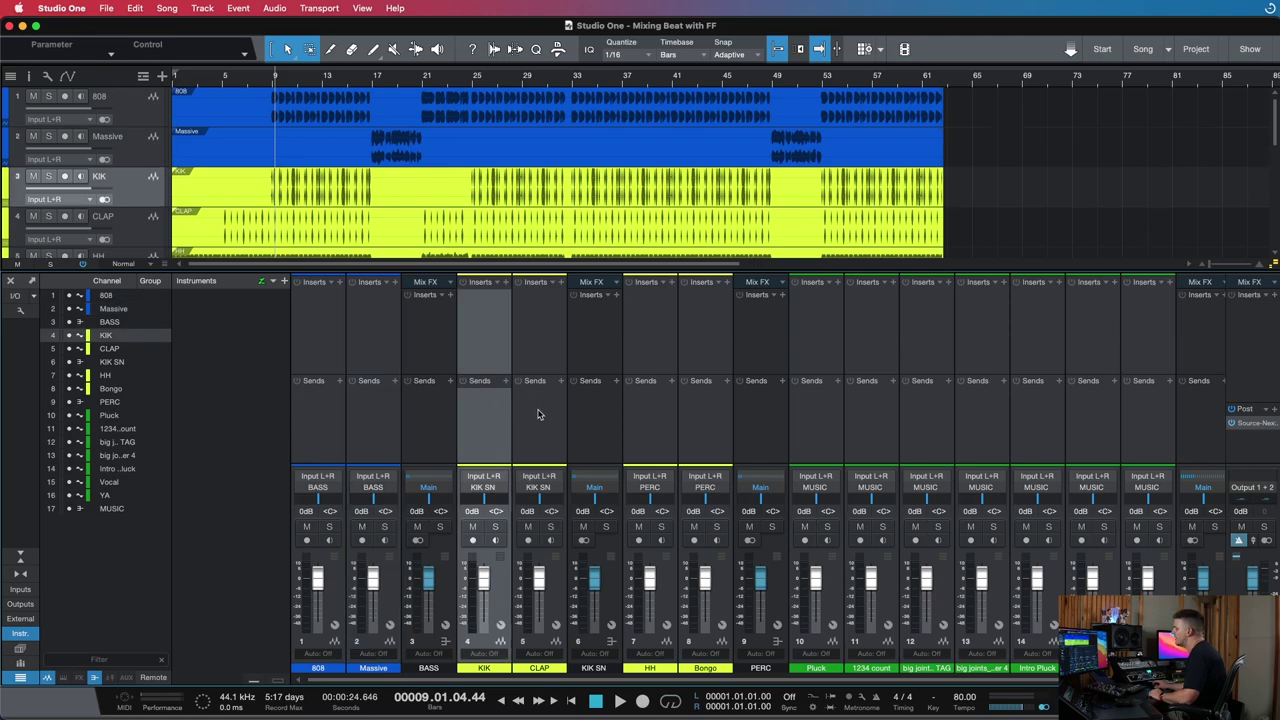
pyautogui.click(538, 420)
pyautogui.click(584, 416)
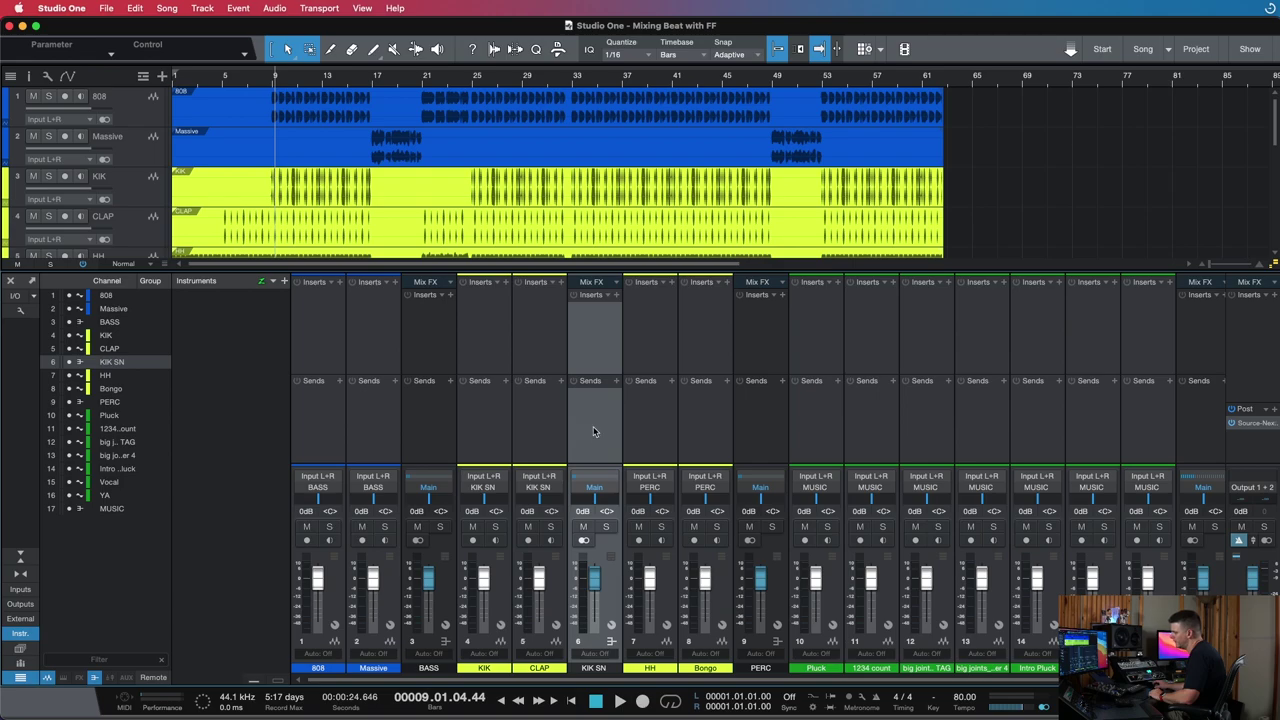
pyautogui.click(647, 430)
pyautogui.click(698, 421)
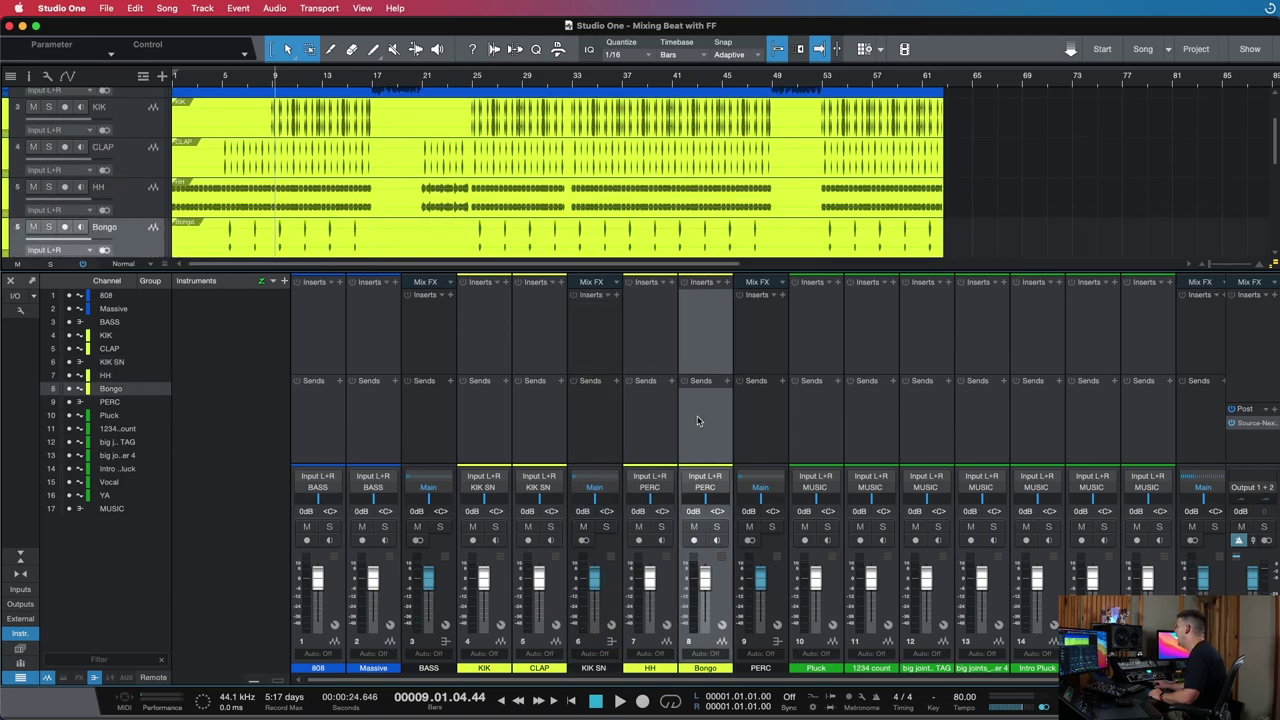
pyautogui.click(755, 424)
# Select the Pluck through YA channels to confirm they all feed the MUSIC bus
pyautogui.hscroll(1, 814, 412)
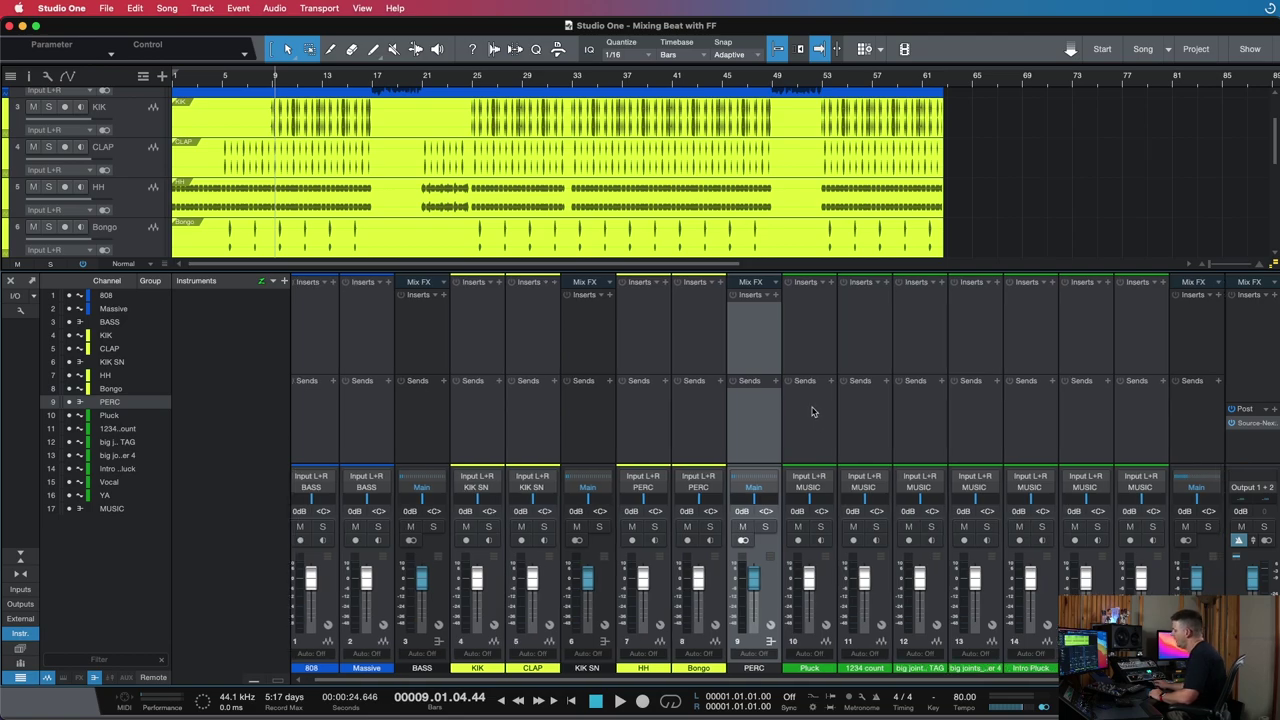
pyautogui.click(810, 418)
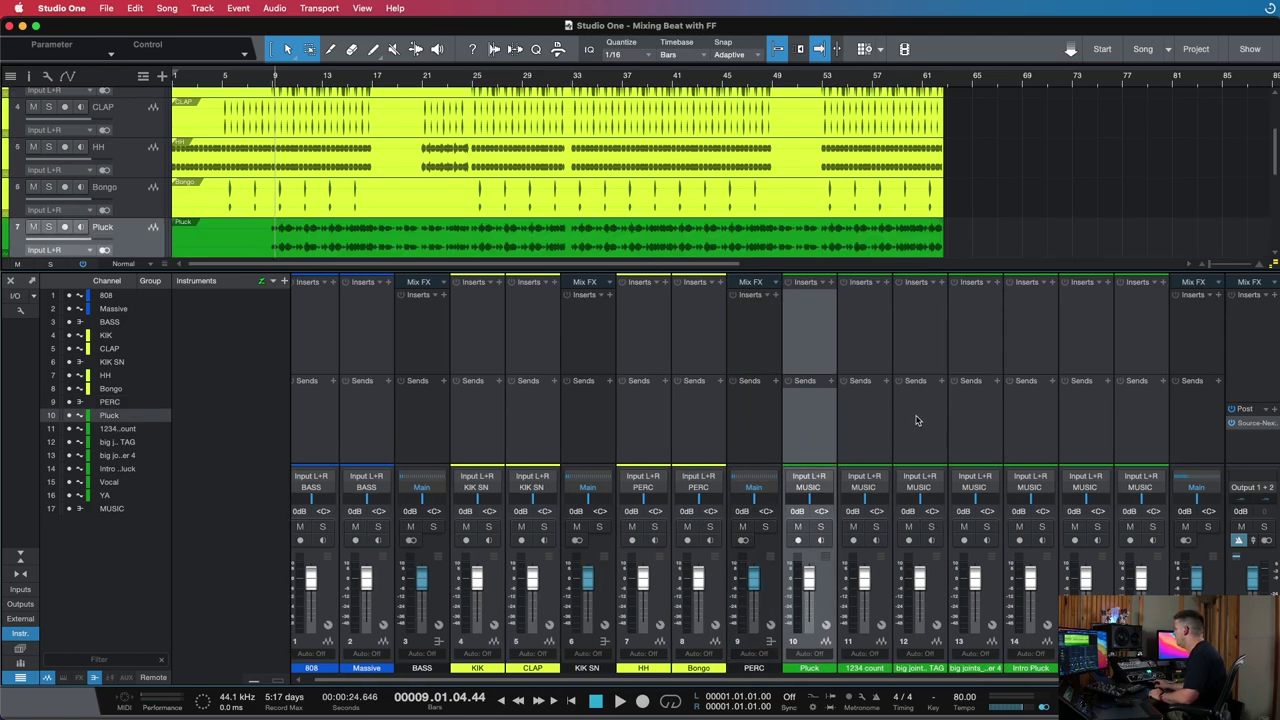
pyautogui.keyDown('shift'); pyautogui.click(1133, 426); pyautogui.keyUp('shift')
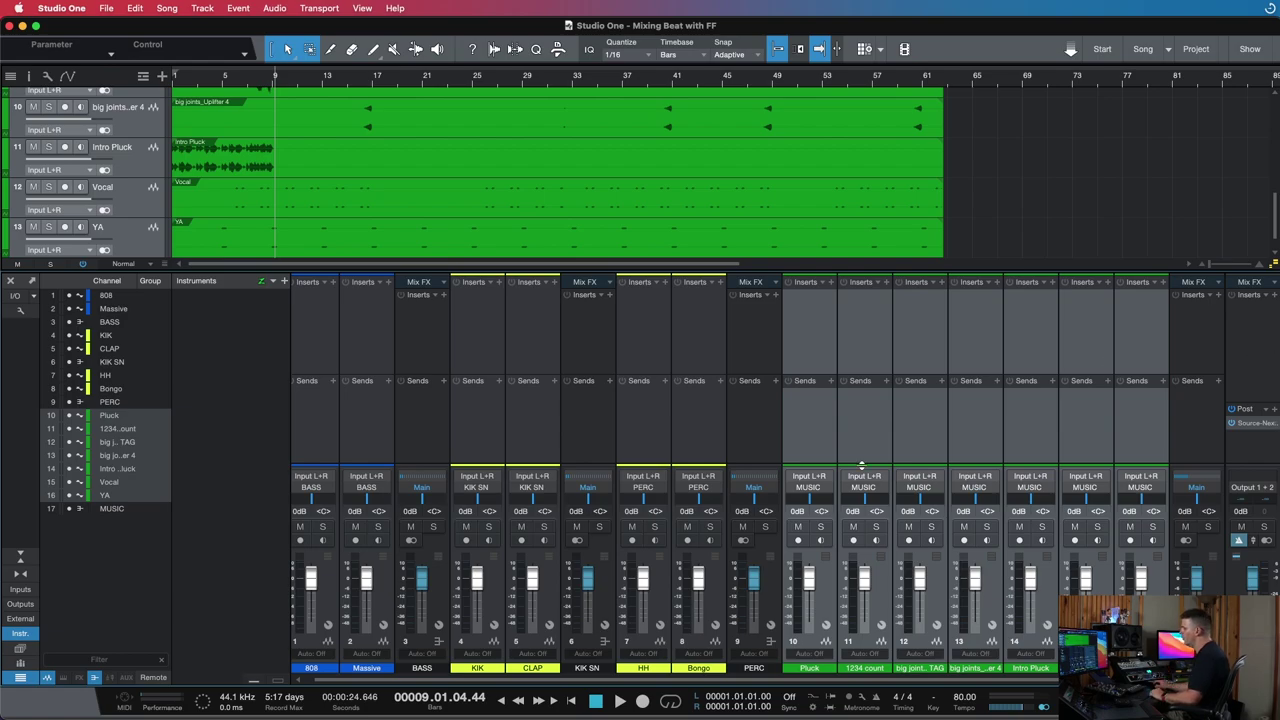
# Toggle the Console off and back on, and return the playhead to bar 1
pyautogui.press('F3')
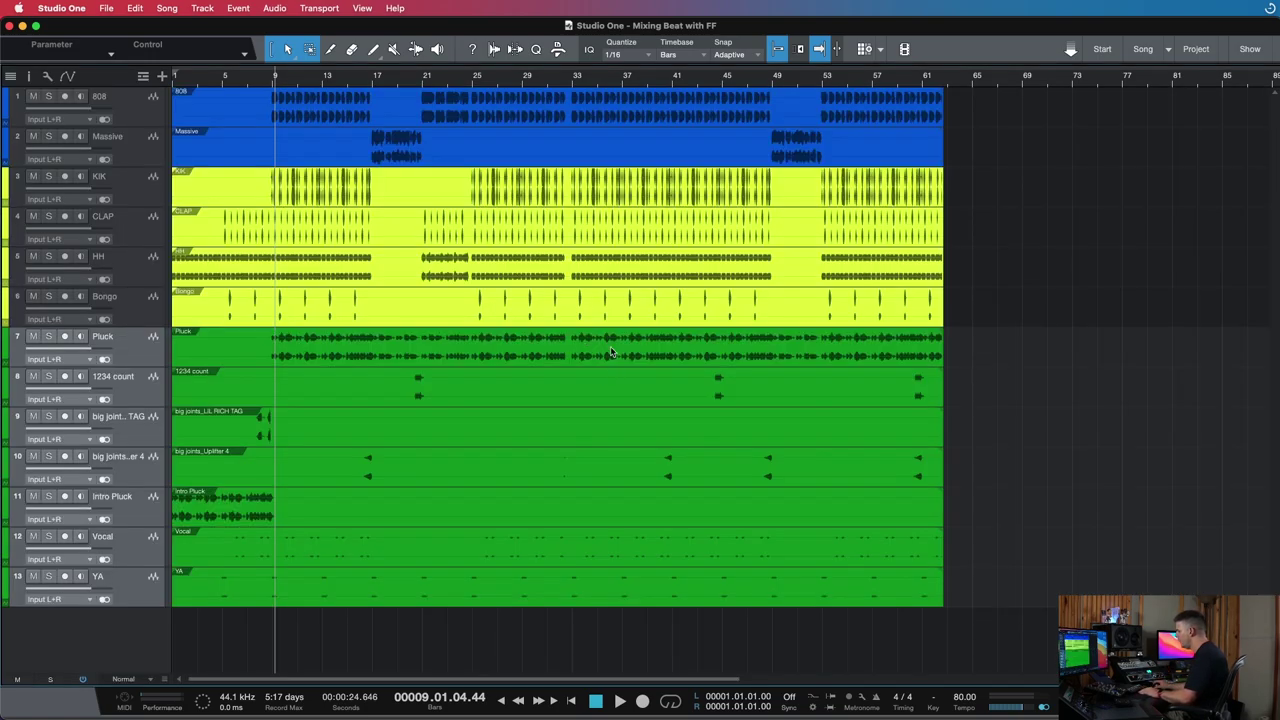
pyautogui.press('F3')
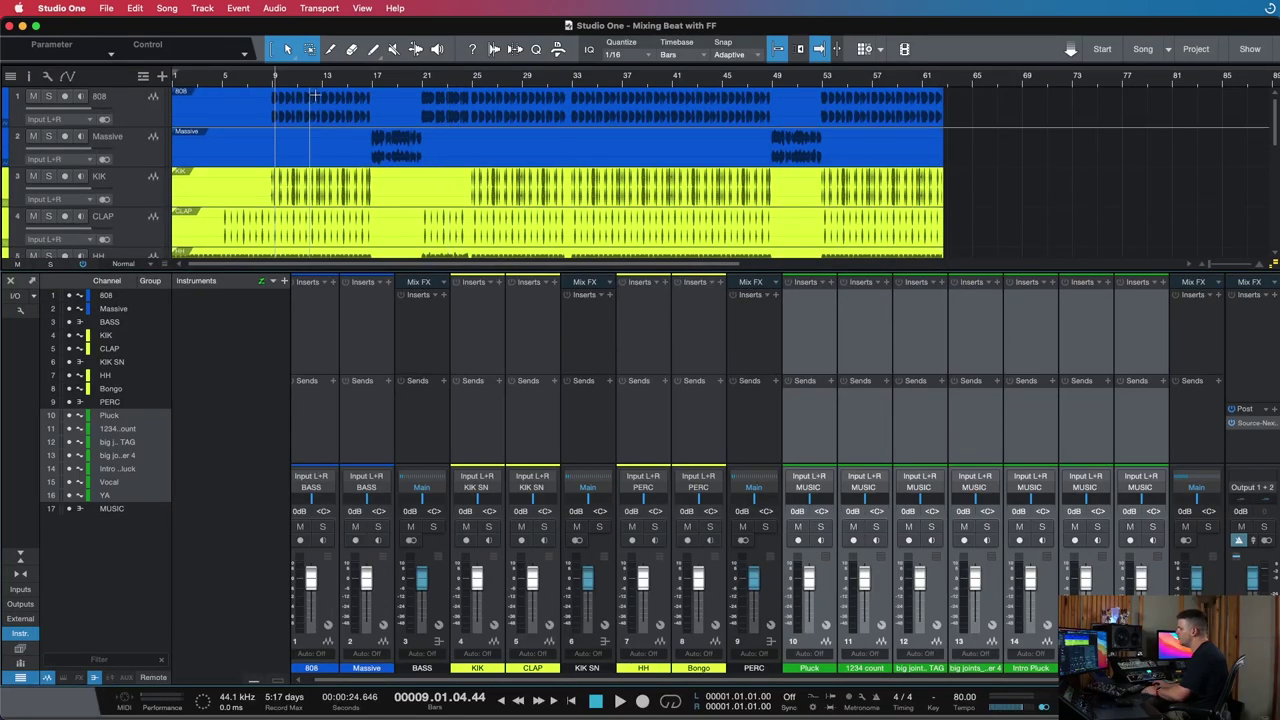
pyautogui.press(',')
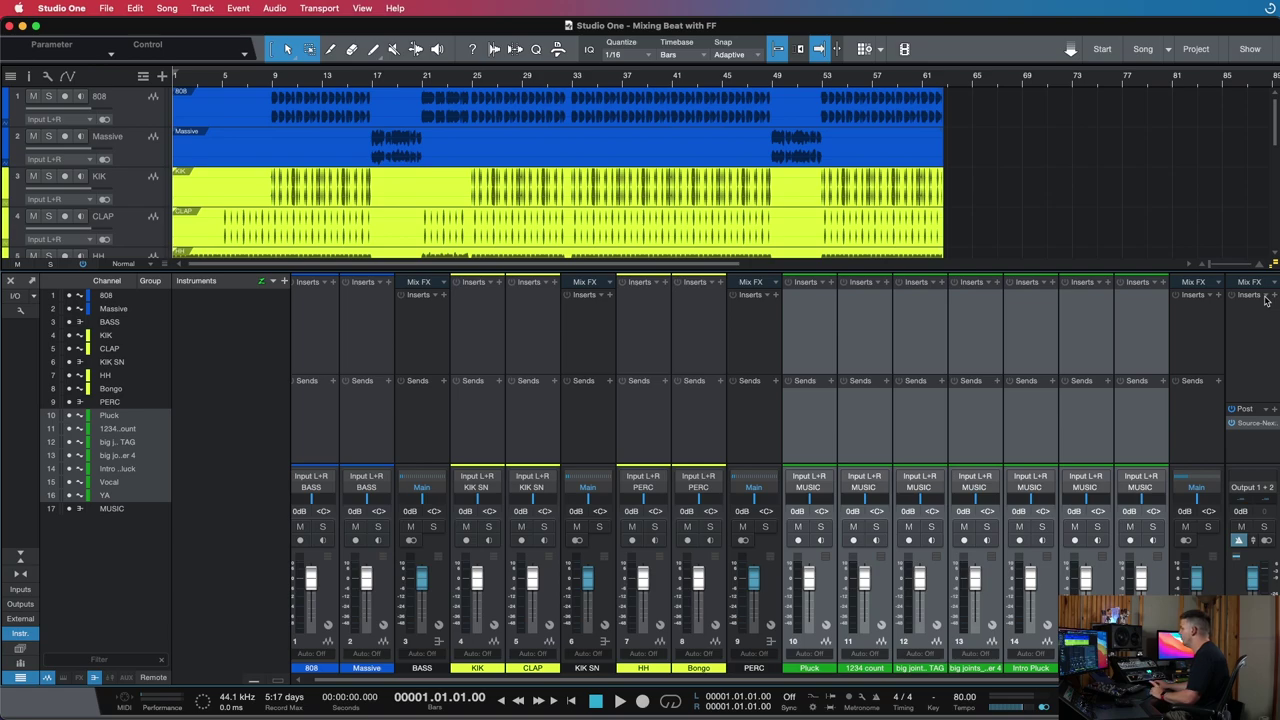
# Load the FabFilter FX chain onto Main's inserts and review Saturn and Pro-C 2
pyautogui.click(1266, 298)
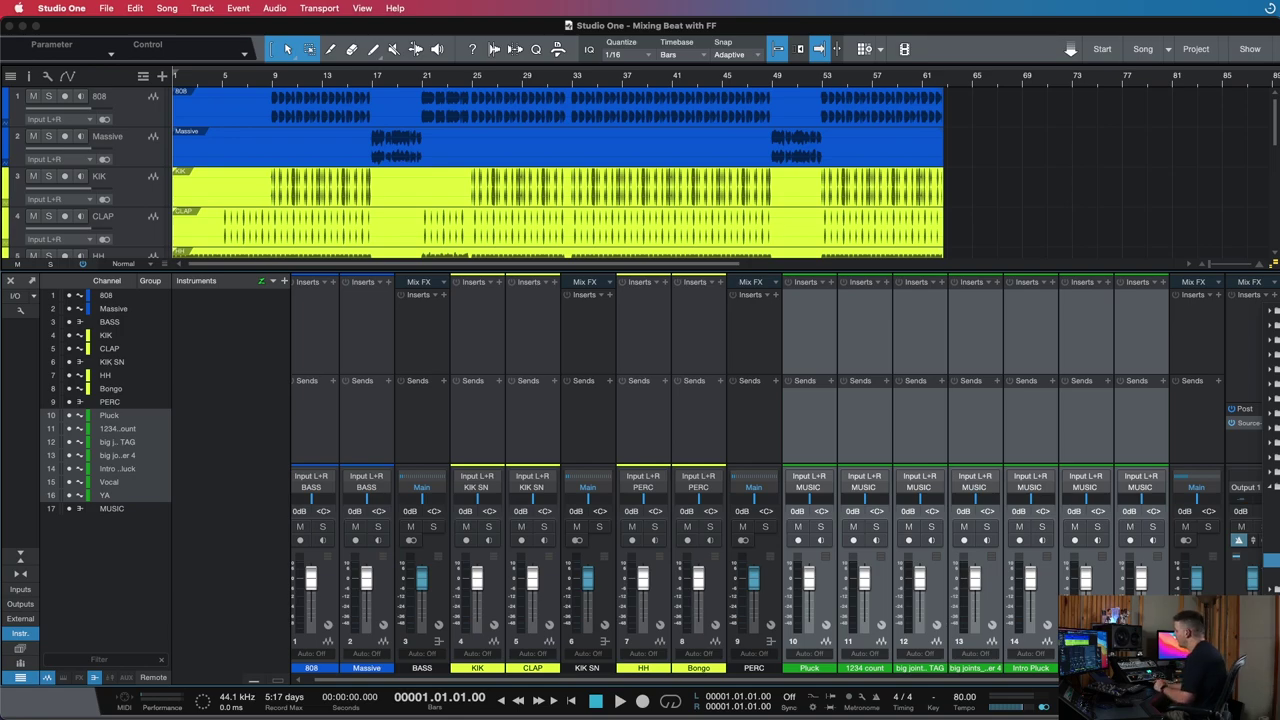
pyautogui.click(1271, 560)
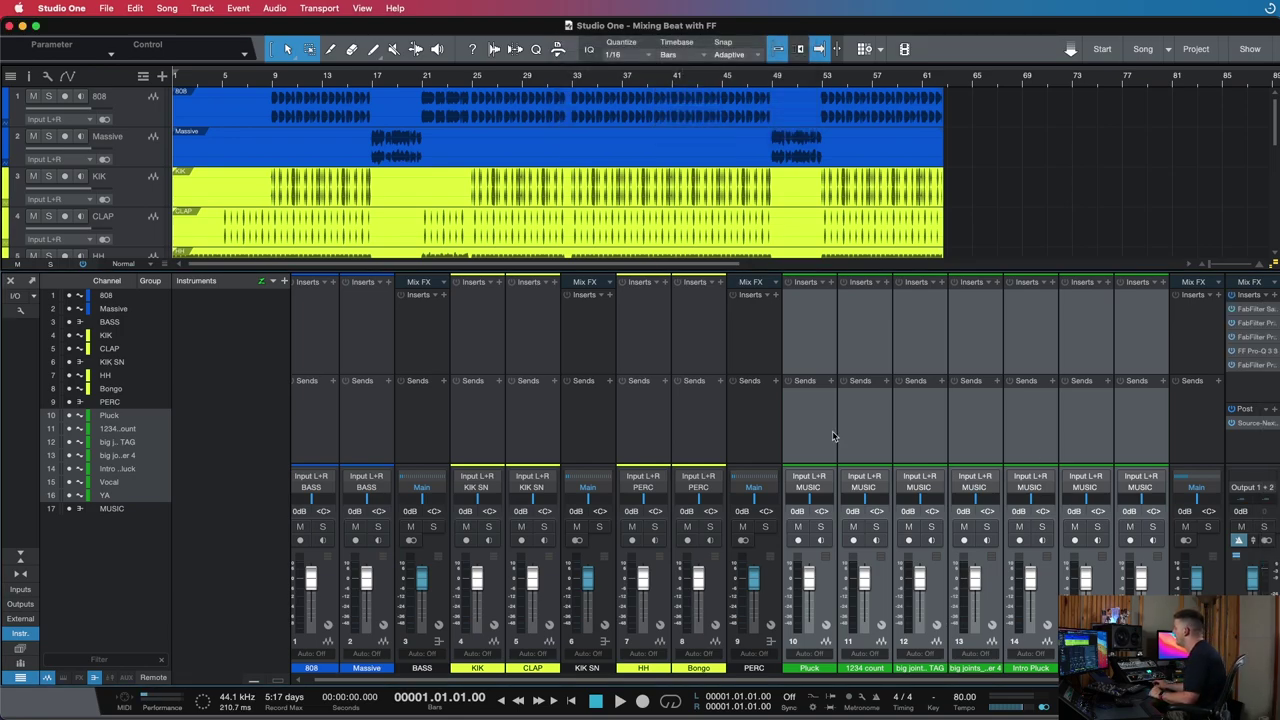
pyautogui.click(1256, 310)
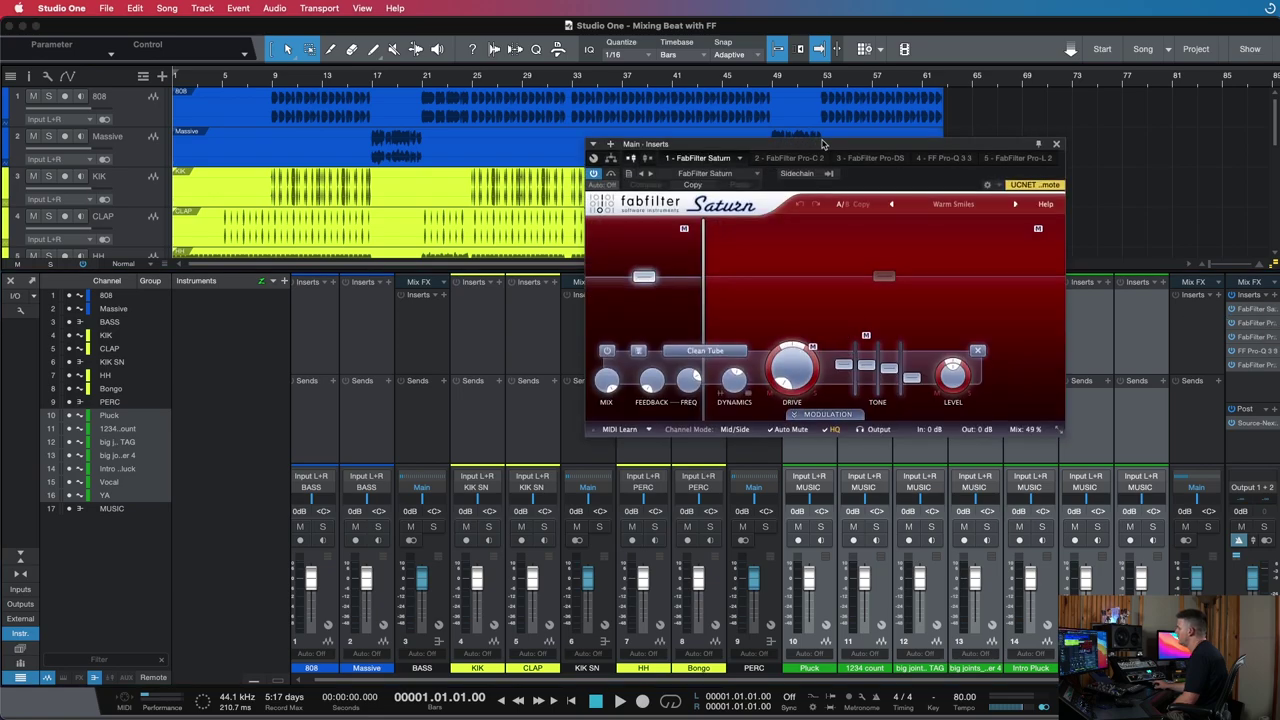
pyautogui.moveTo(818, 147); pyautogui.dragTo(708, 156)
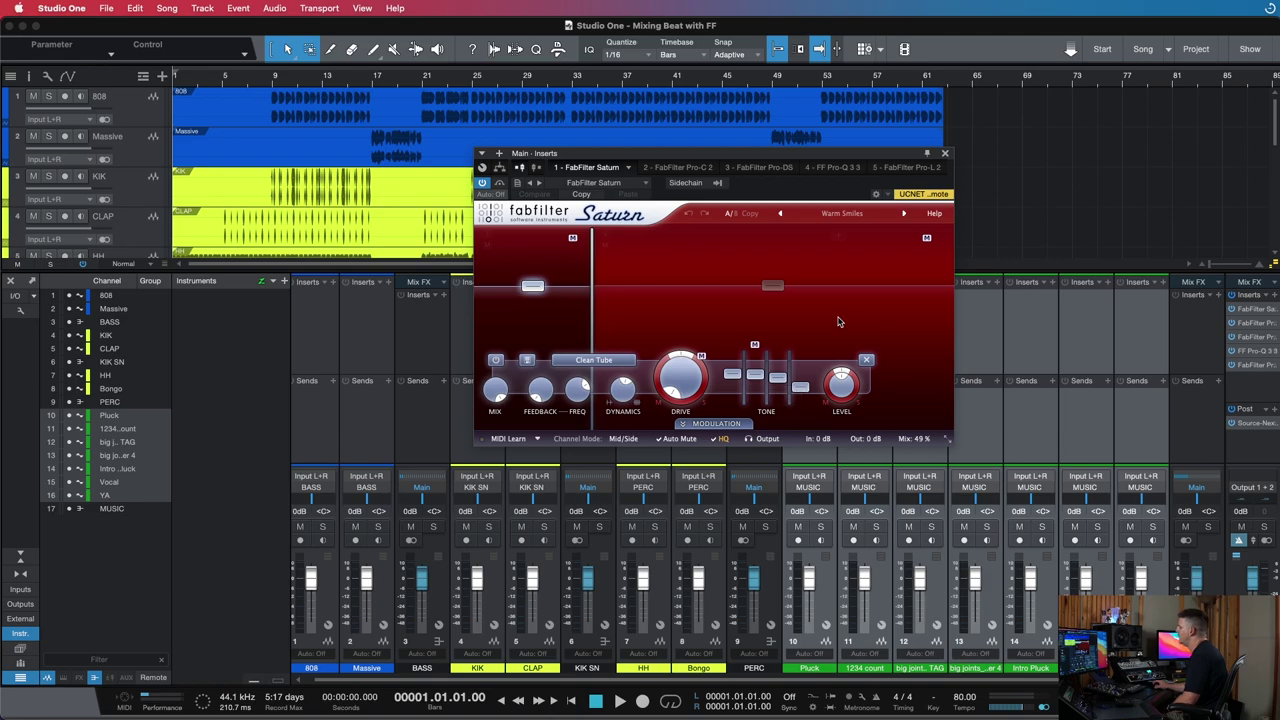
pyautogui.click(1257, 324)
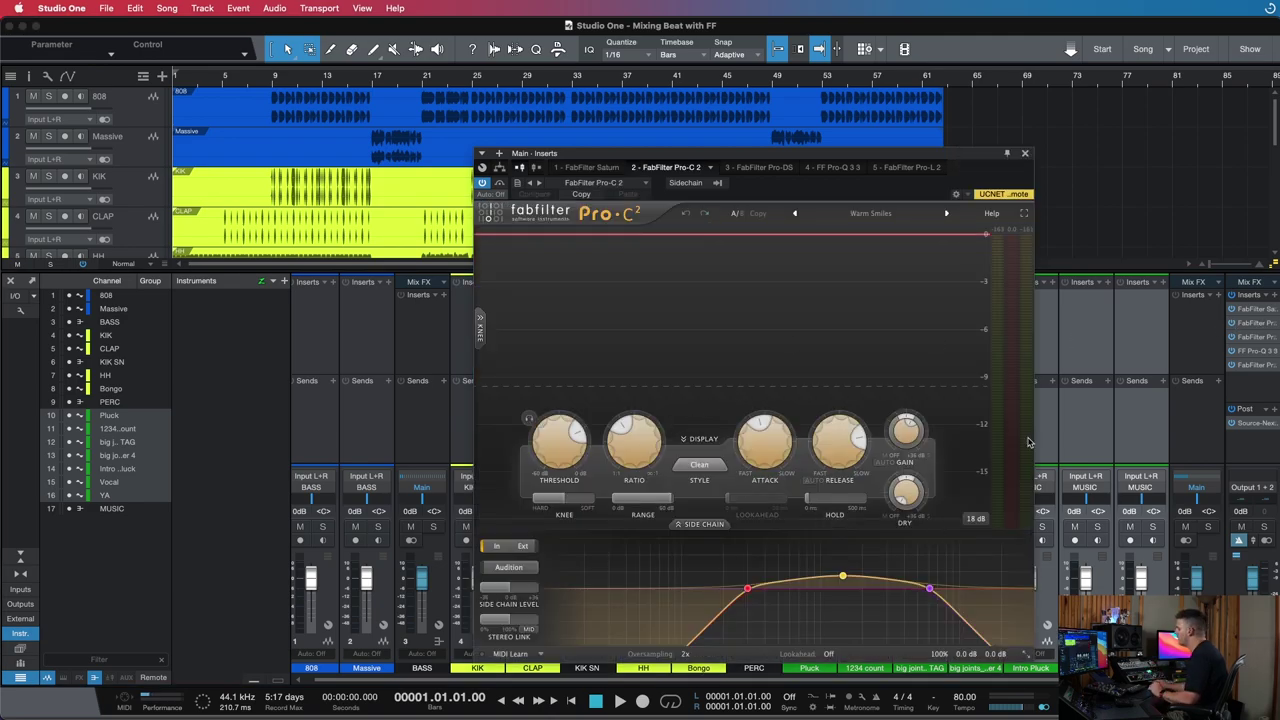
# Delete Pro-DS from the chain, review Pro-Q 3 and Pro-L 2, then close the editor
pyautogui.click(1258, 338)
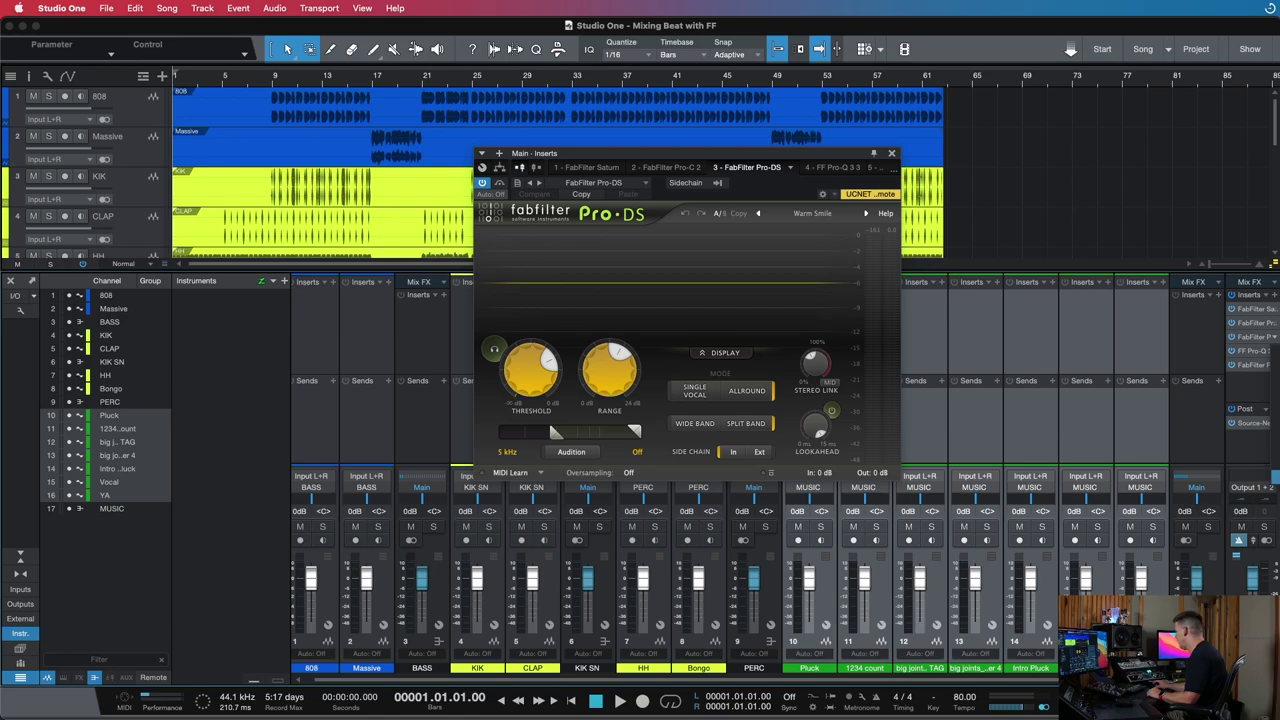
pyautogui.click(1255, 350)
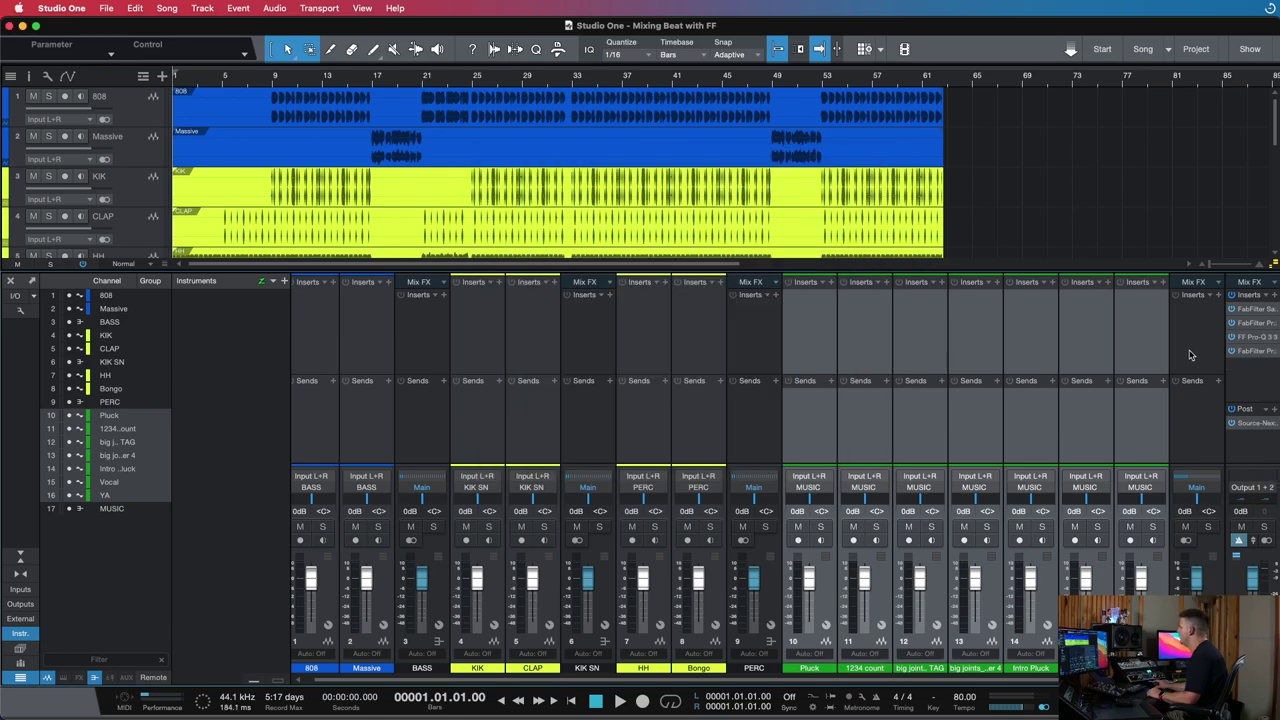
pyautogui.click(1256, 338)
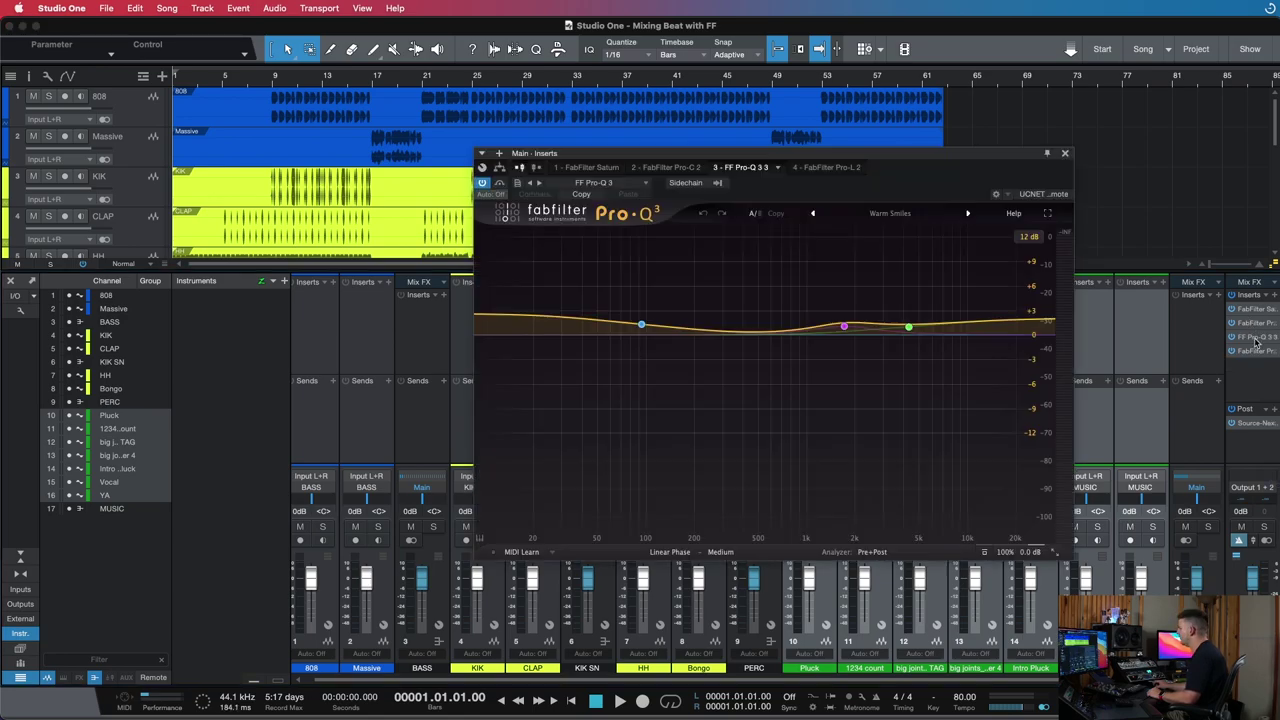
pyautogui.moveTo(915, 157); pyautogui.dragTo(940, 139)
pyautogui.moveTo(925, 290)
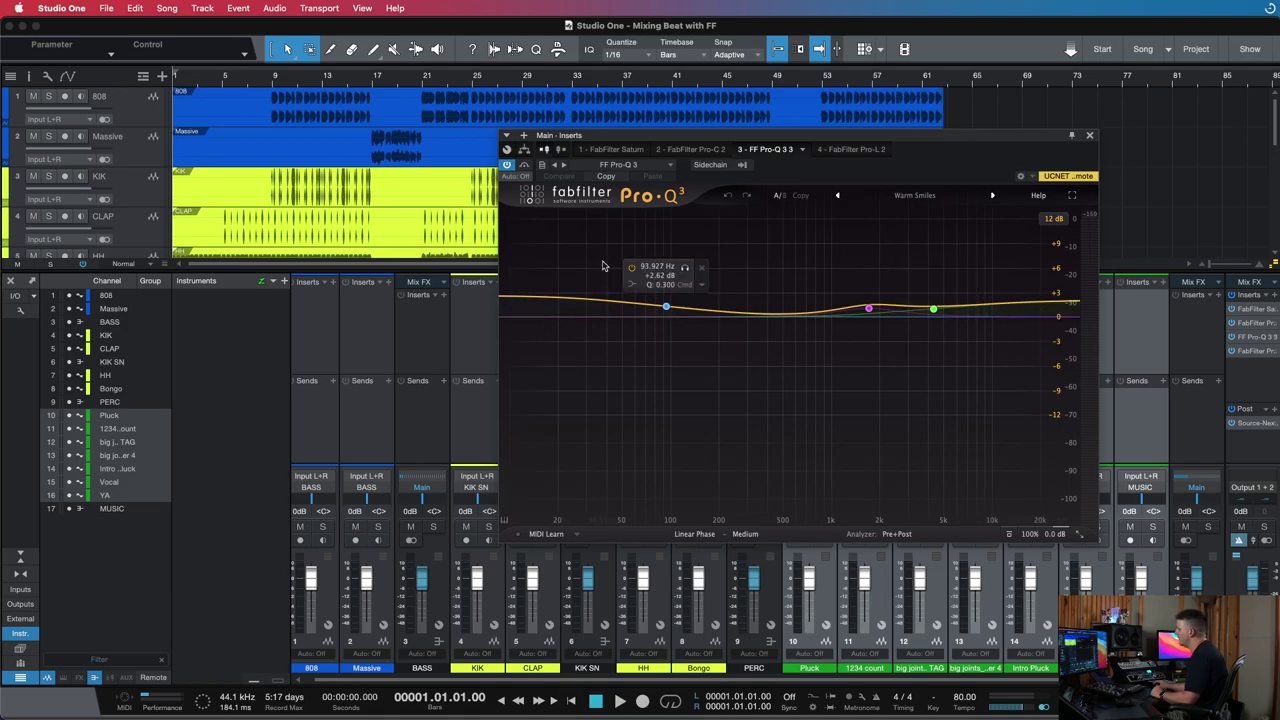
pyautogui.doubleClick(1253, 350)
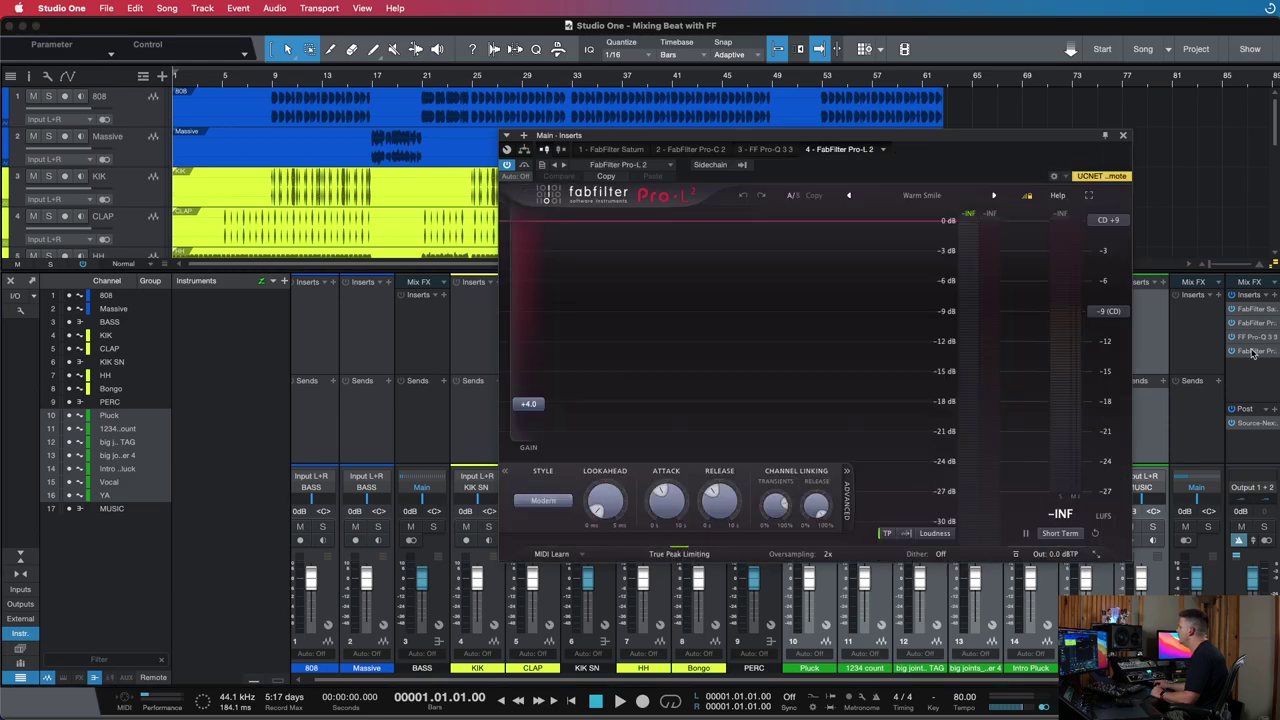
pyautogui.click(1122, 135)
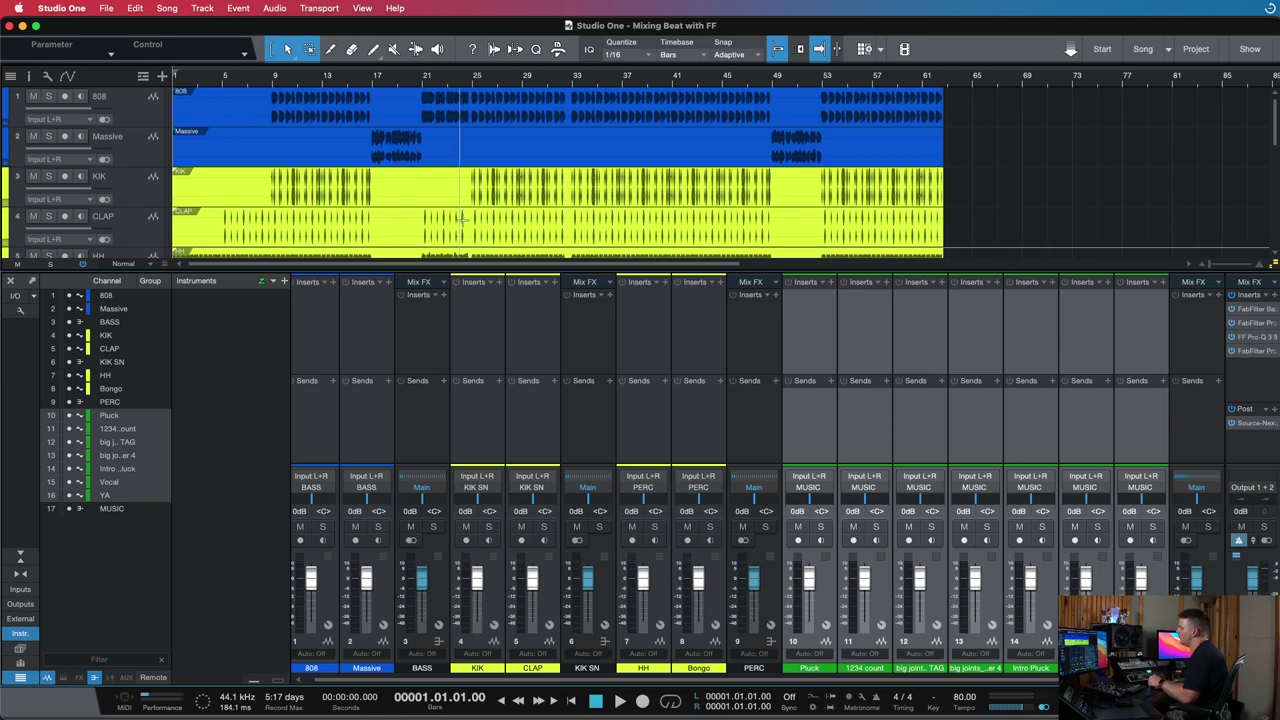
# Play from bar 9 and fine-tune the master Pro-C 2 threshold to -22.58 dB
pyautogui.click(270, 87)
pyautogui.press('space')
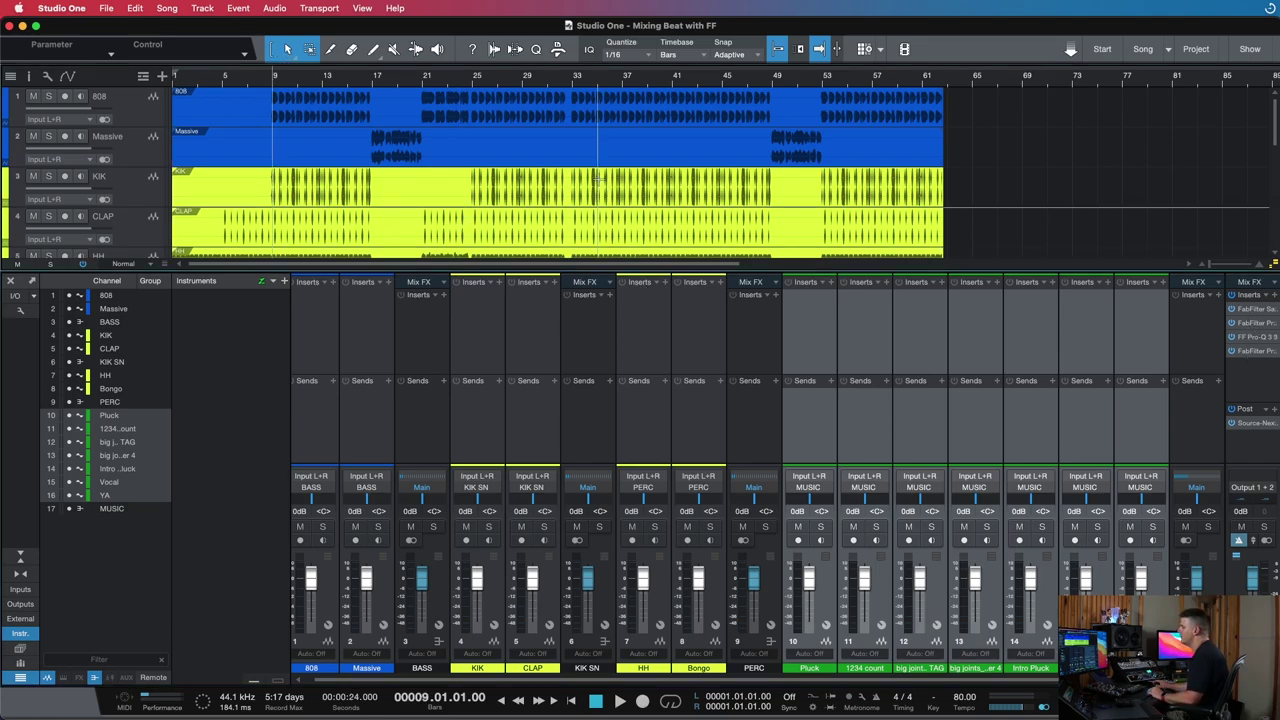
pyautogui.click(1255, 323)
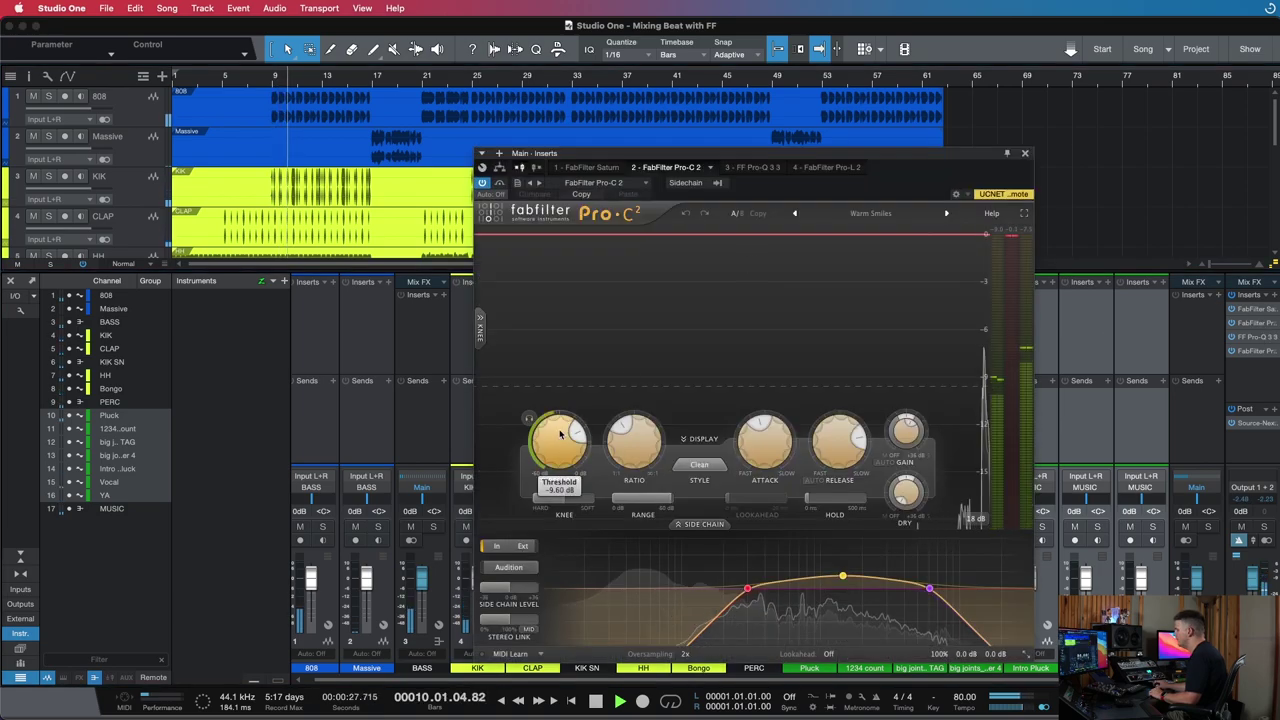
pyautogui.moveTo(545, 474); pyautogui.dragTo(550, 468)
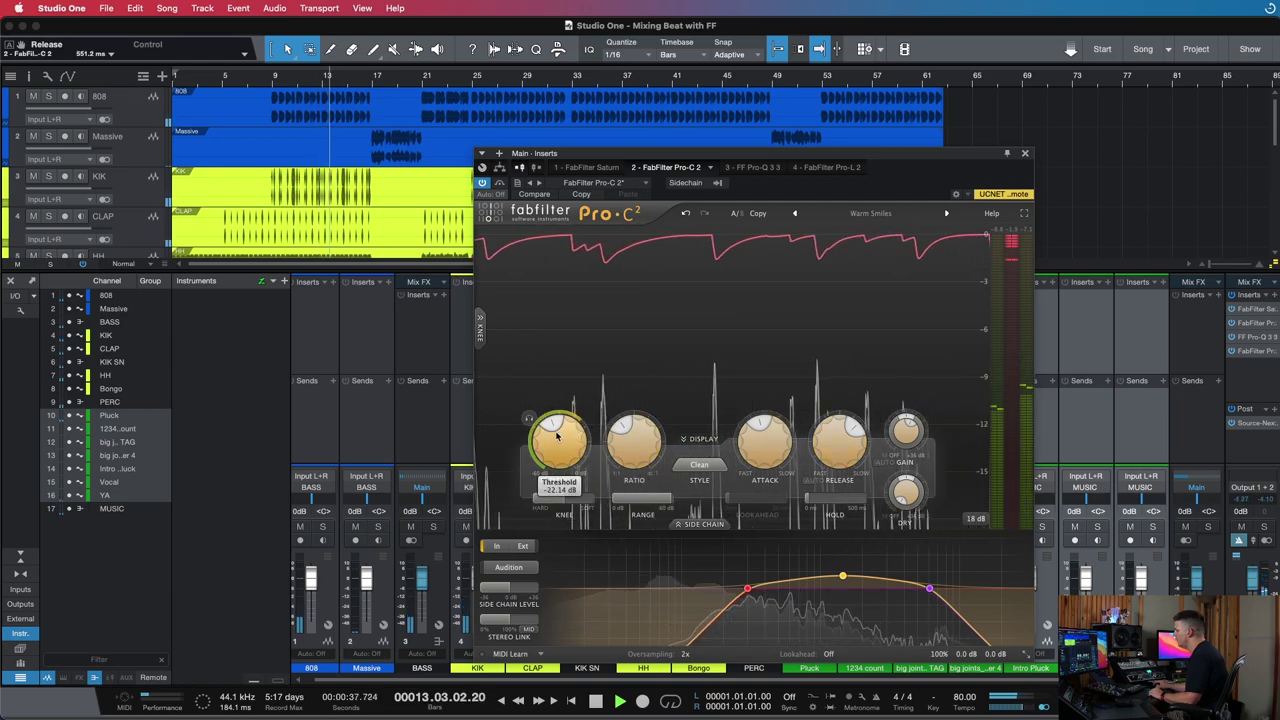
pyautogui.click(529, 419)
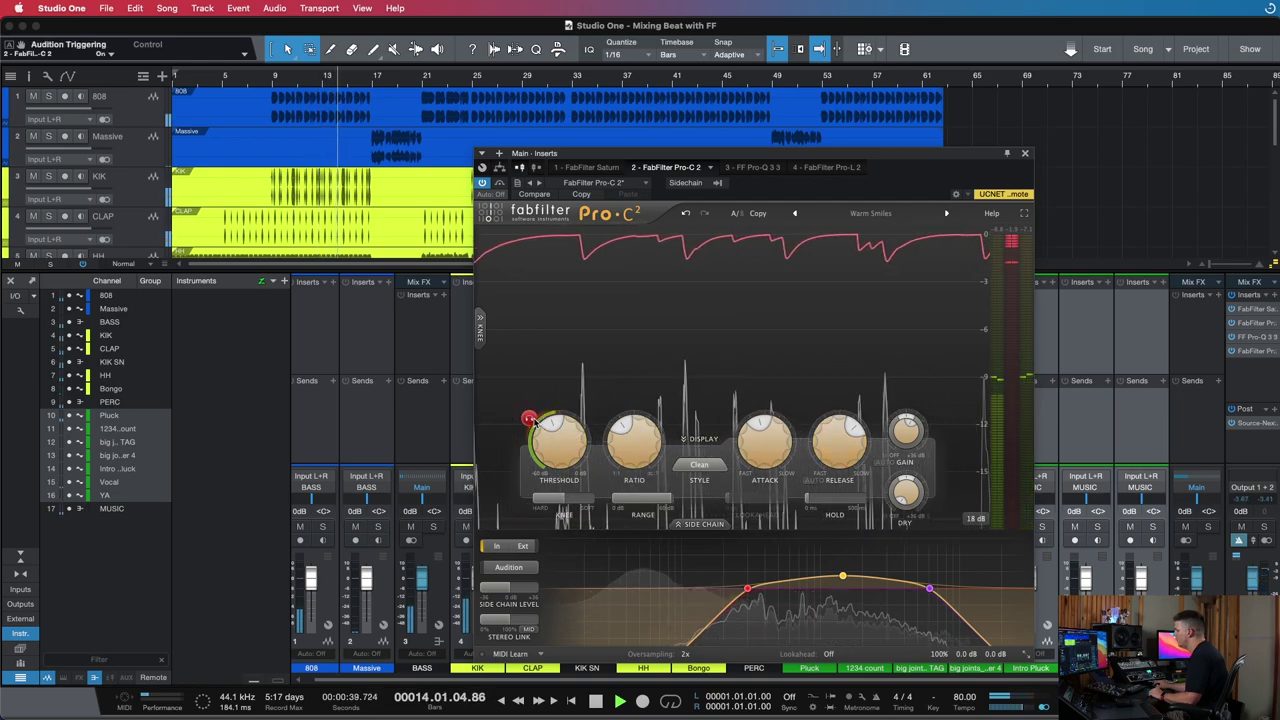
pyautogui.click(529, 419)
pyautogui.moveTo(548, 443); pyautogui.dragTo(537, 451)
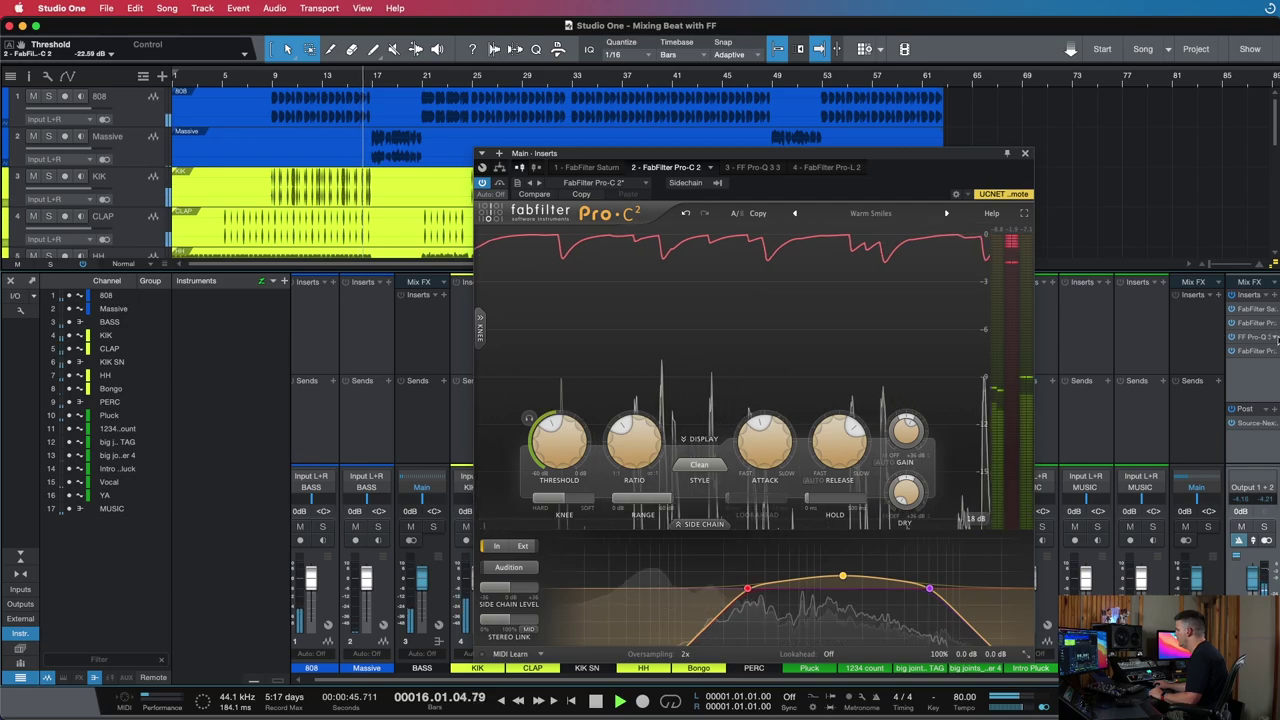
# Boost the master Pro-Q 3 mid band by about 2 dB near 2.1 kHz
pyautogui.click(741, 167)
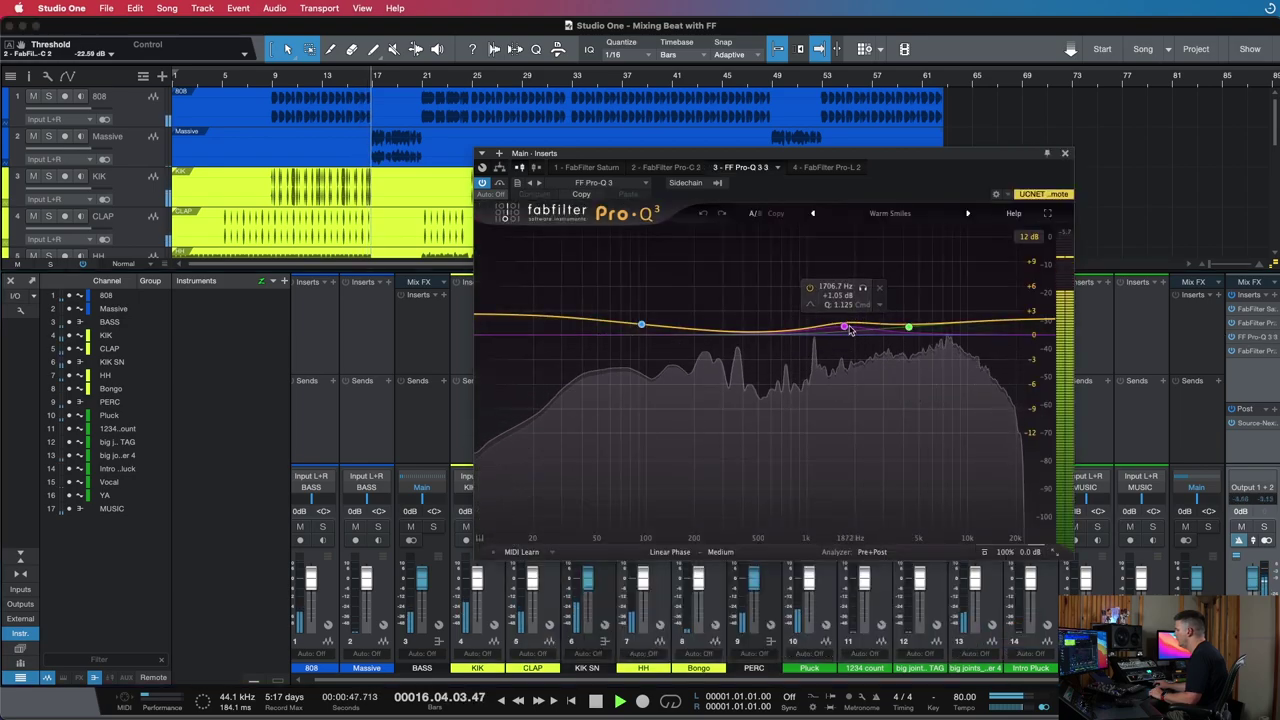
pyautogui.moveTo(844, 327); pyautogui.dragTo(845, 320)
pyautogui.scroll(-8, 845, 320)
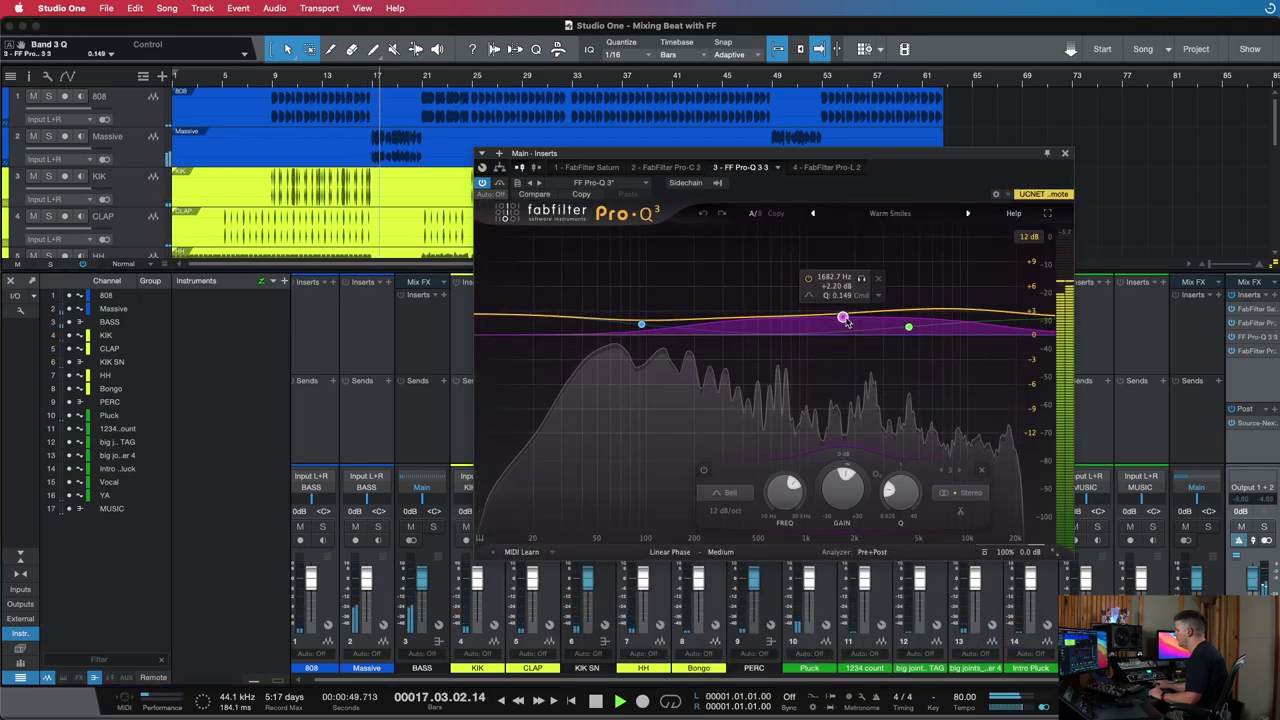
pyautogui.scroll(4, 845, 320)
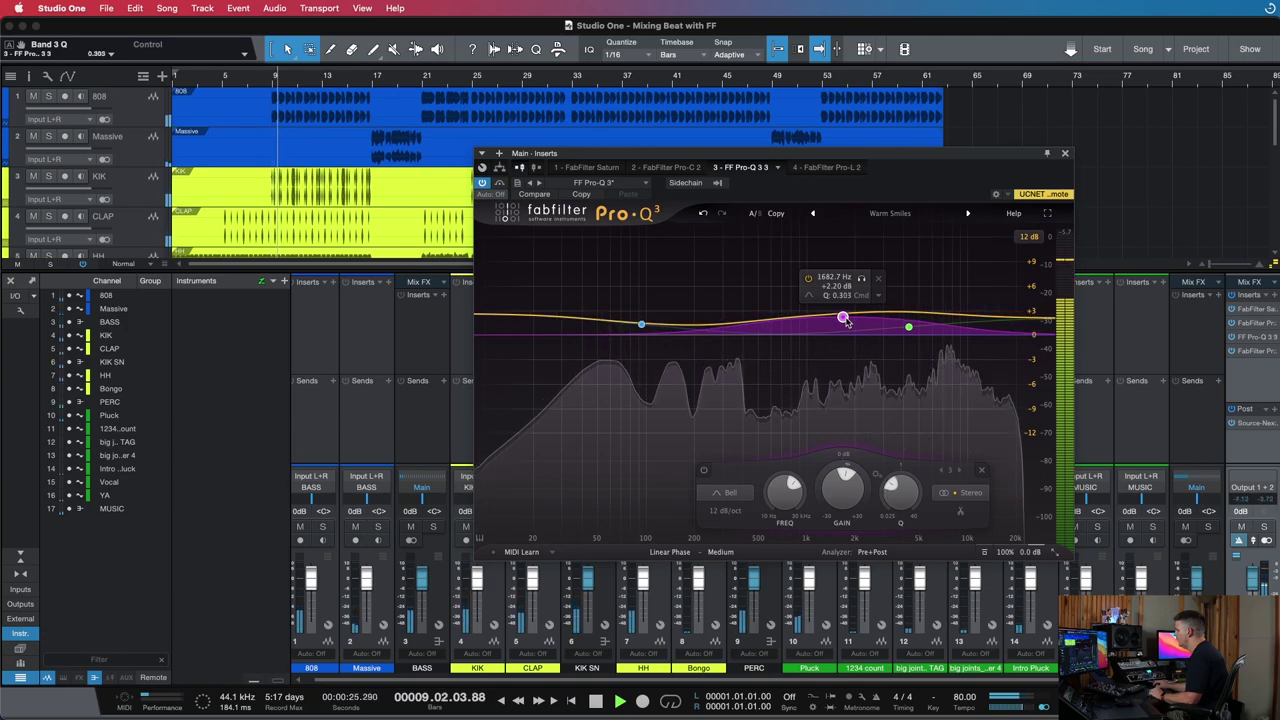
pyautogui.moveTo(845, 320); pyautogui.dragTo(870, 320)
pyautogui.click(908, 326)
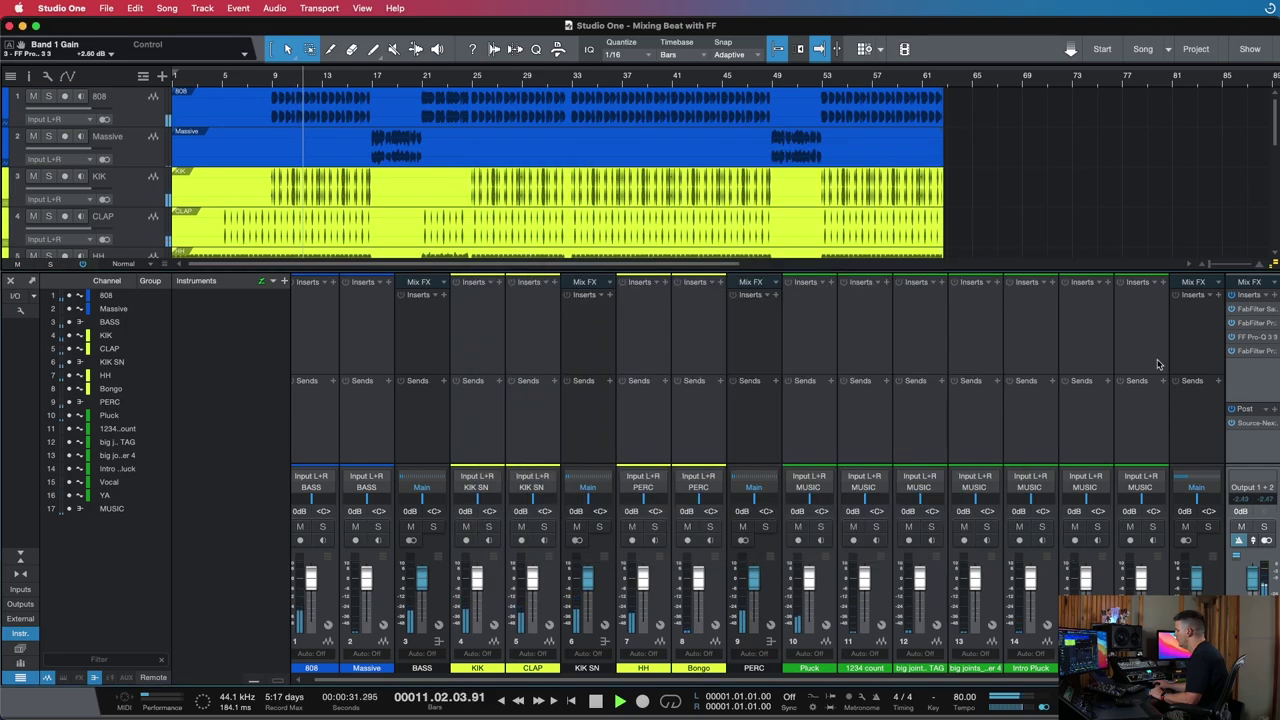
# Raise the master Pro-L 2 gain to about +8.9 dB while playing, then stop playback
pyautogui.click(1252, 350)
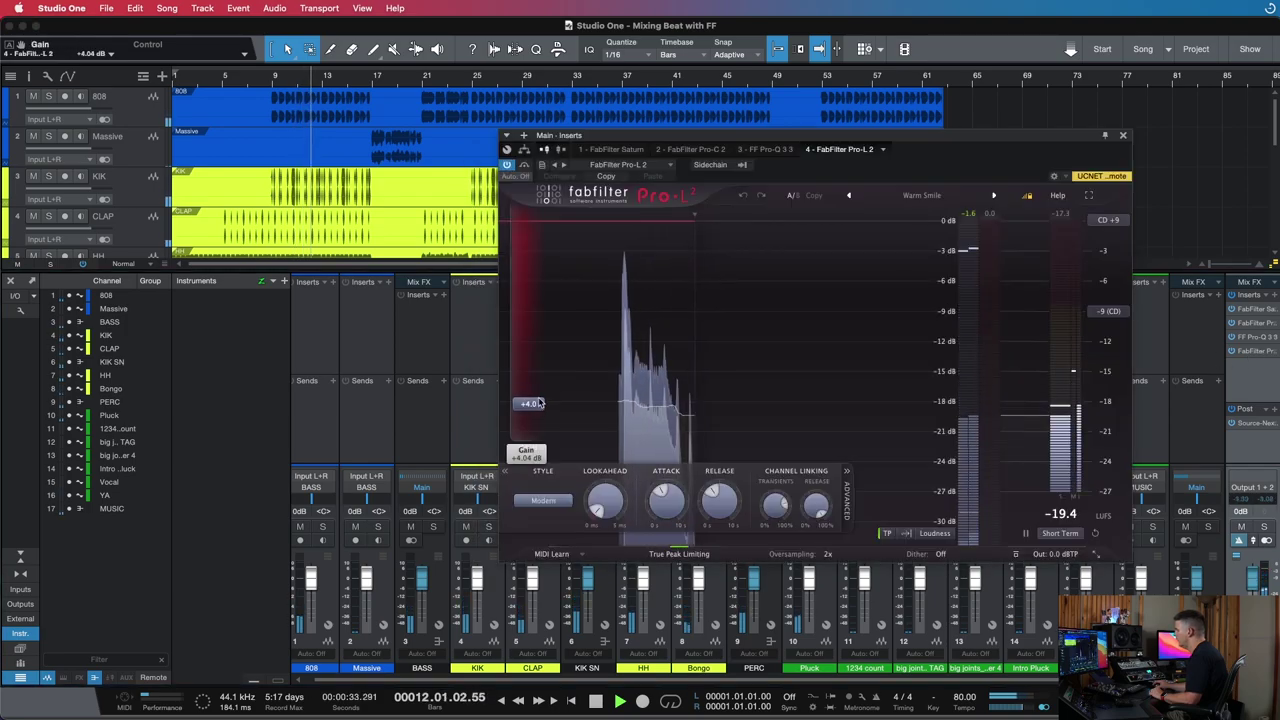
pyautogui.moveTo(538, 402); pyautogui.dragTo(540, 377)
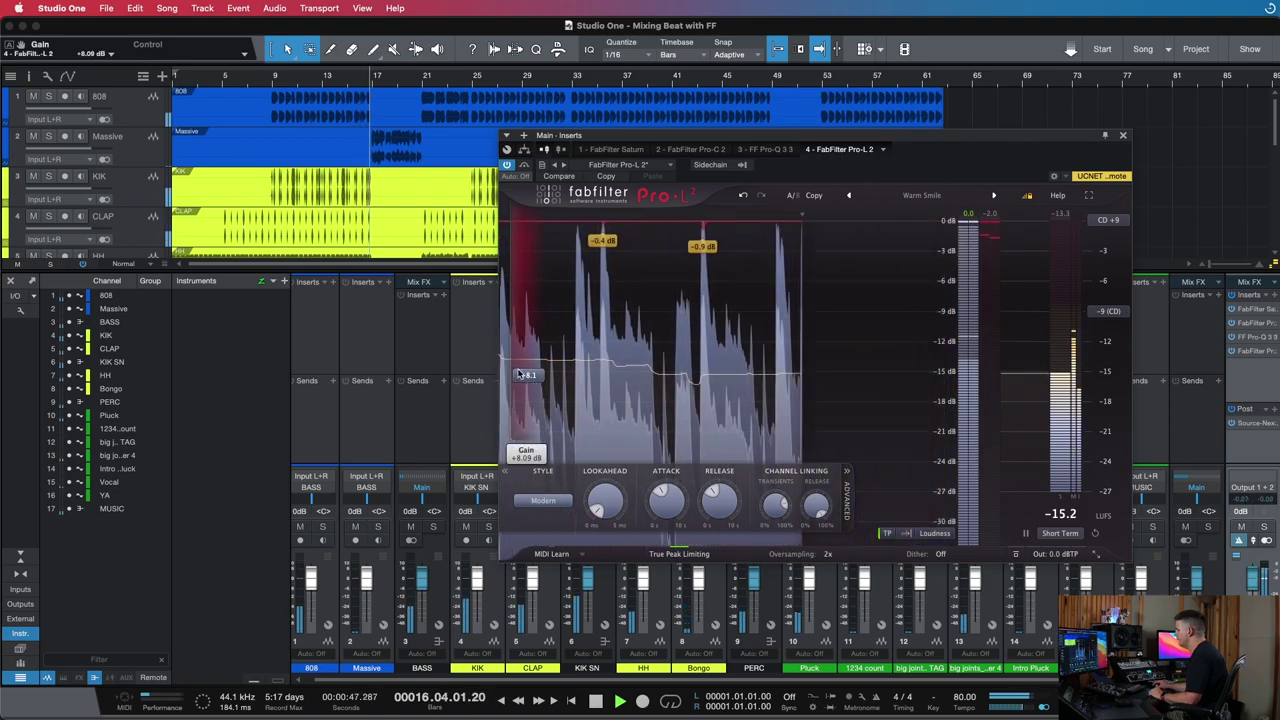
pyautogui.moveTo(519, 373); pyautogui.dragTo(519, 368)
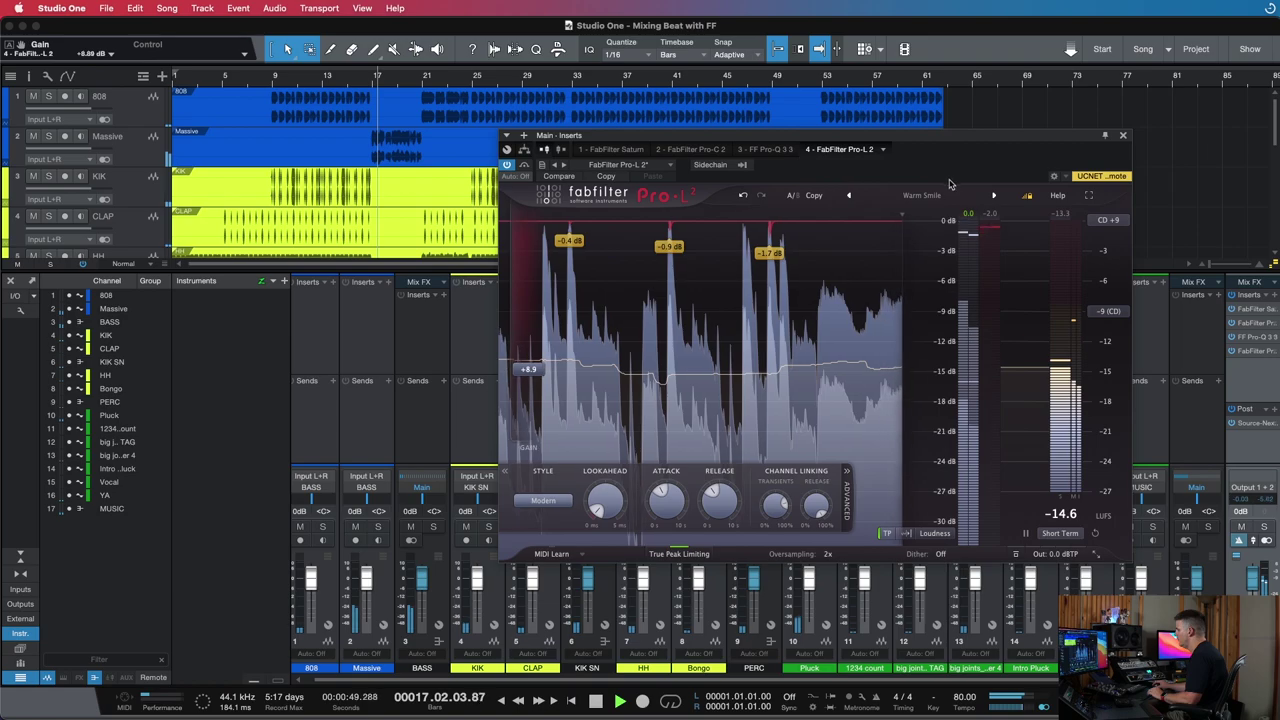
pyautogui.press('space')
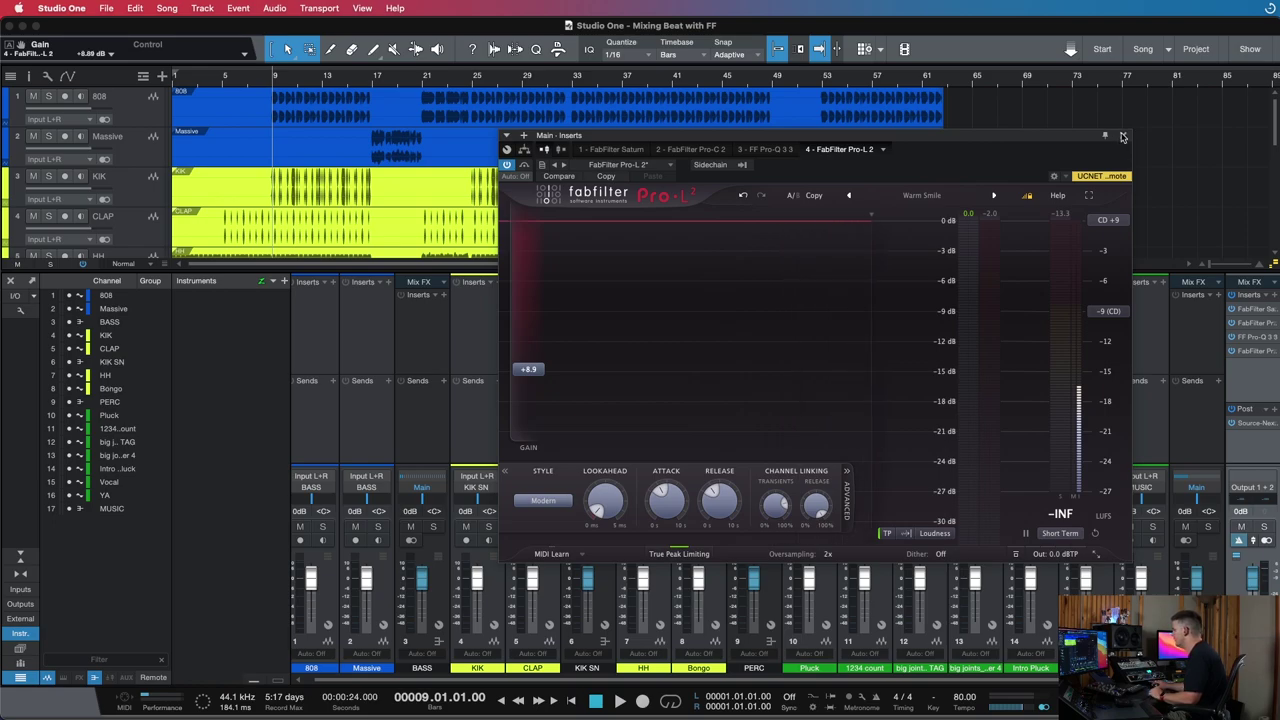
# Close the Pro-L 2 limiter window, returning to the mixer view
pyautogui.click(1123, 136)
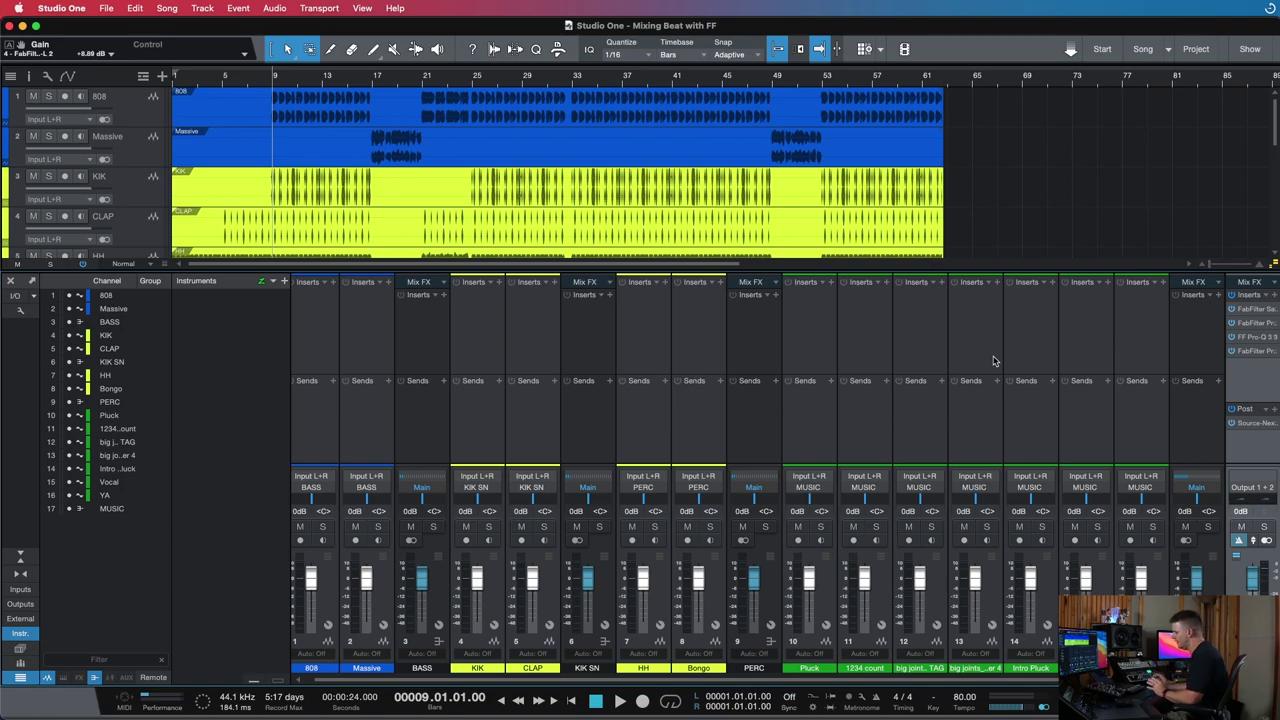
pyautogui.hscroll(-1, 760, 360)
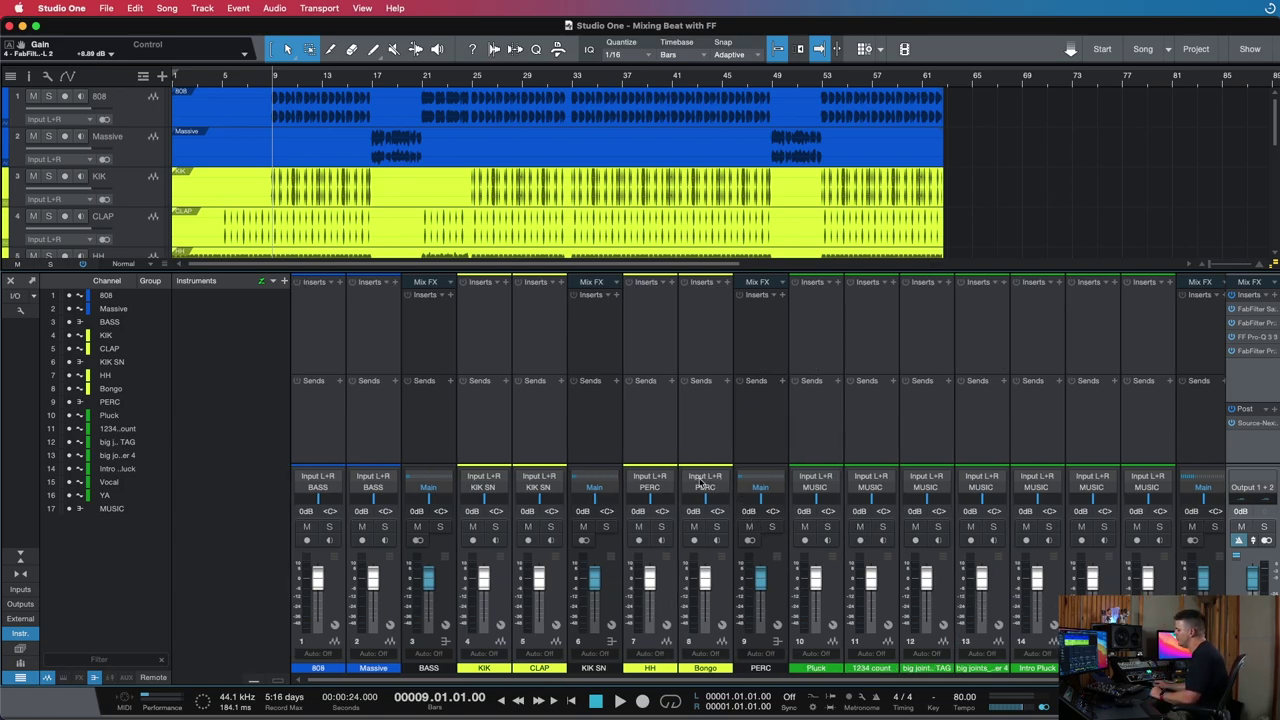
pyautogui.hscroll(1, 640, 476)
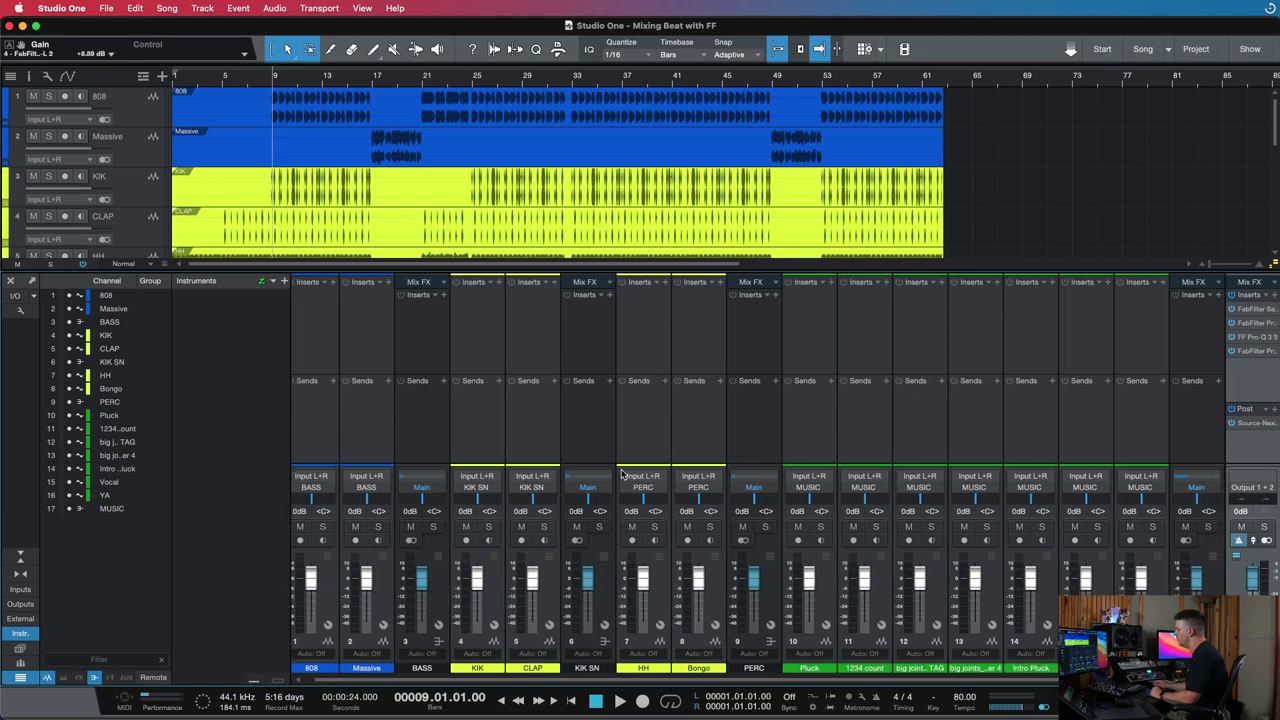
# Mute the MUSIC bus and play from bar 9 to hear the drums and bass alone
pyautogui.click(1206, 527)
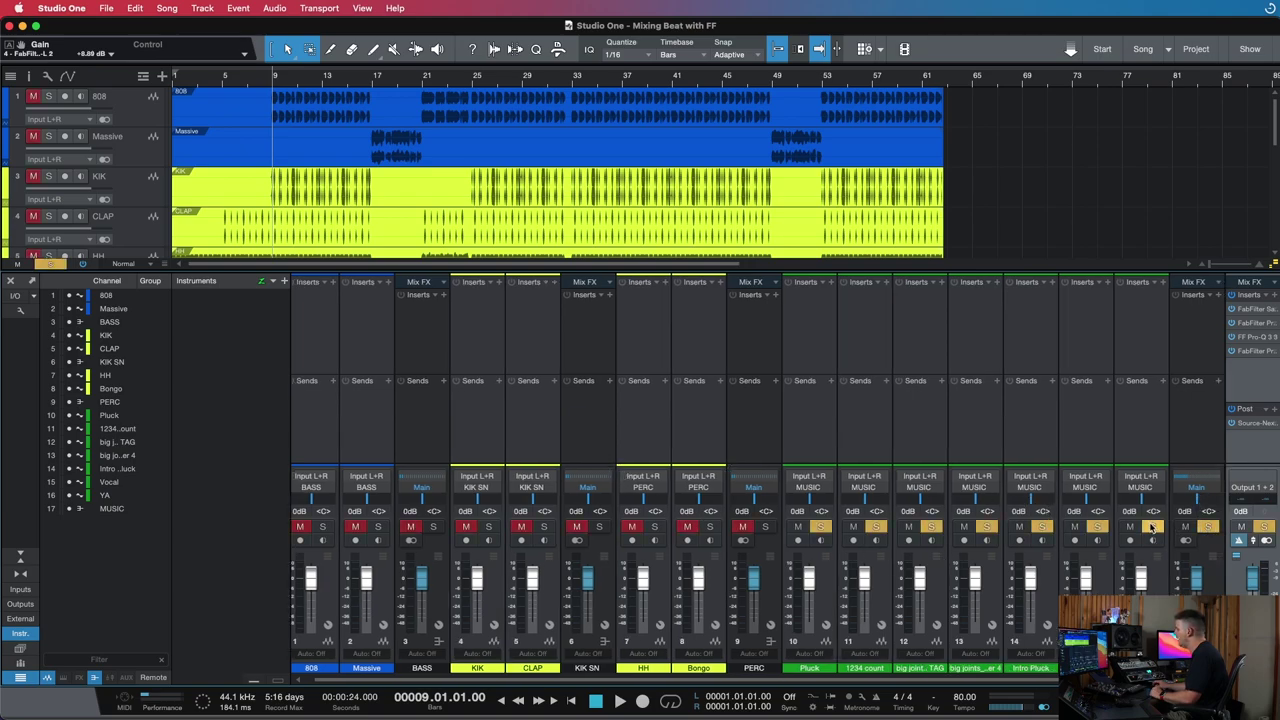
pyautogui.click(1204, 528)
pyautogui.click(1185, 527)
pyautogui.hscroll(-1, 938, 455)
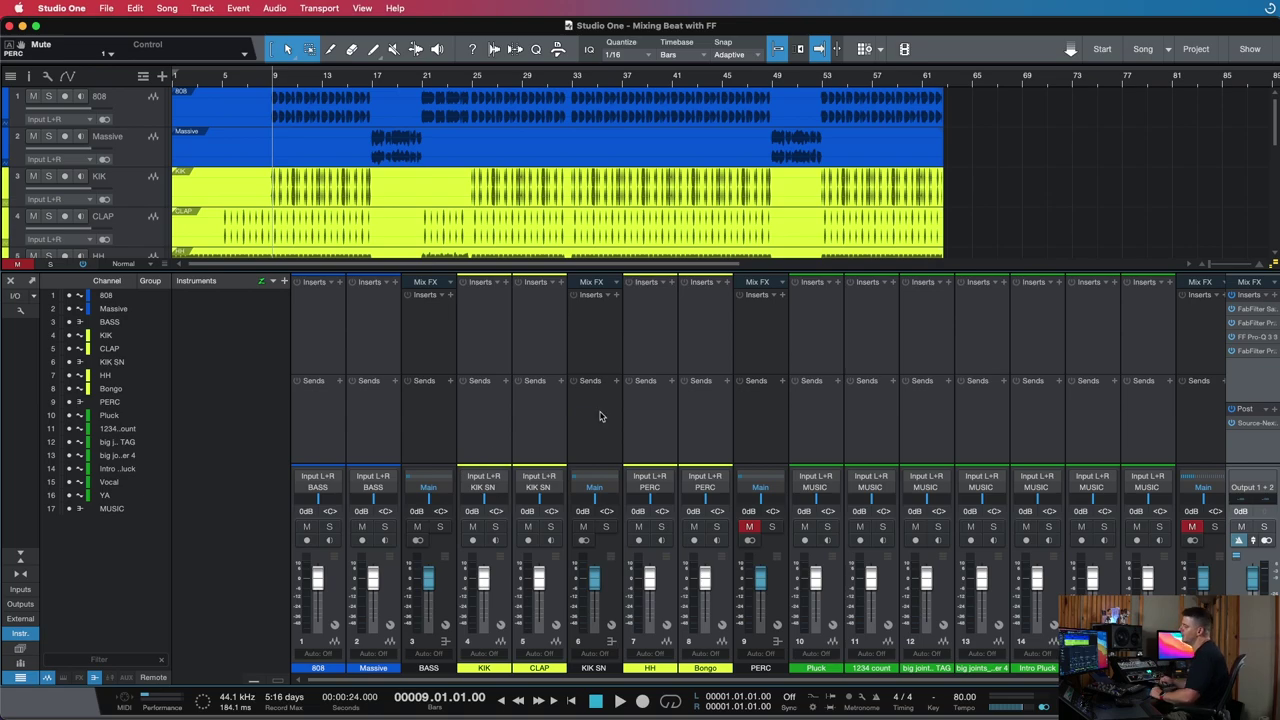
pyautogui.press('space')
pyautogui.press('e')
pyautogui.press('e')
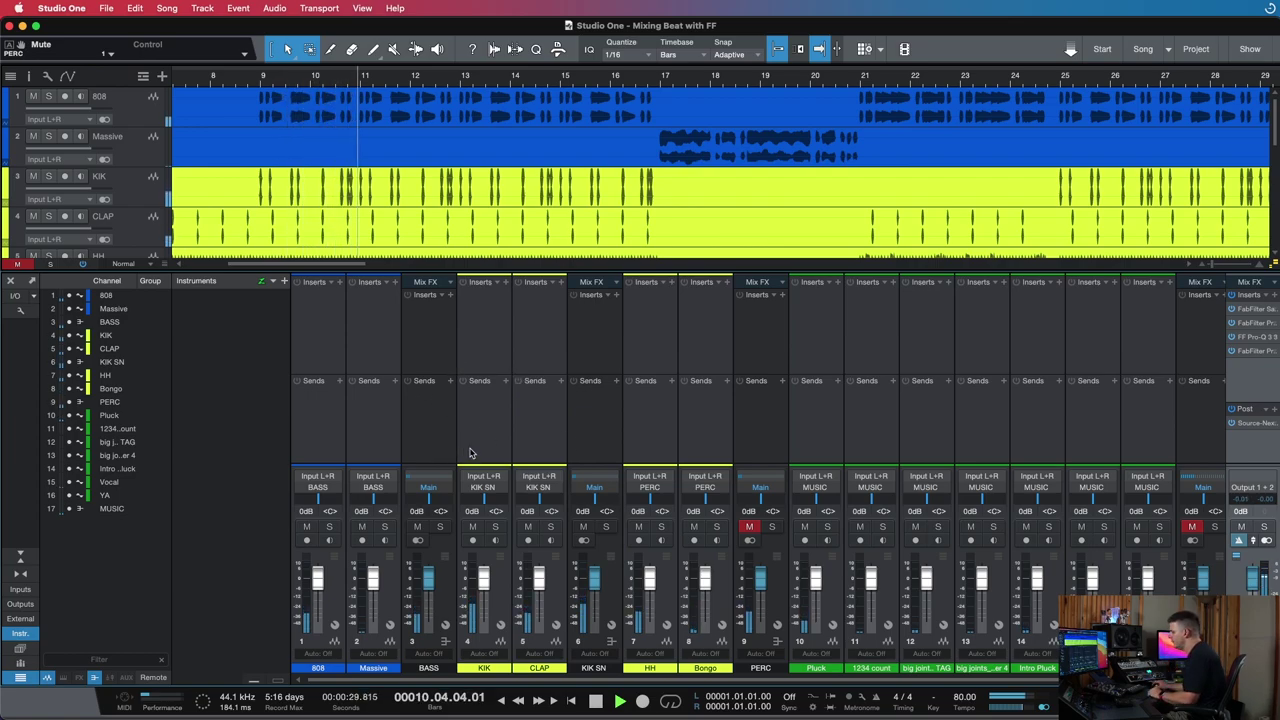
pyautogui.press('space')
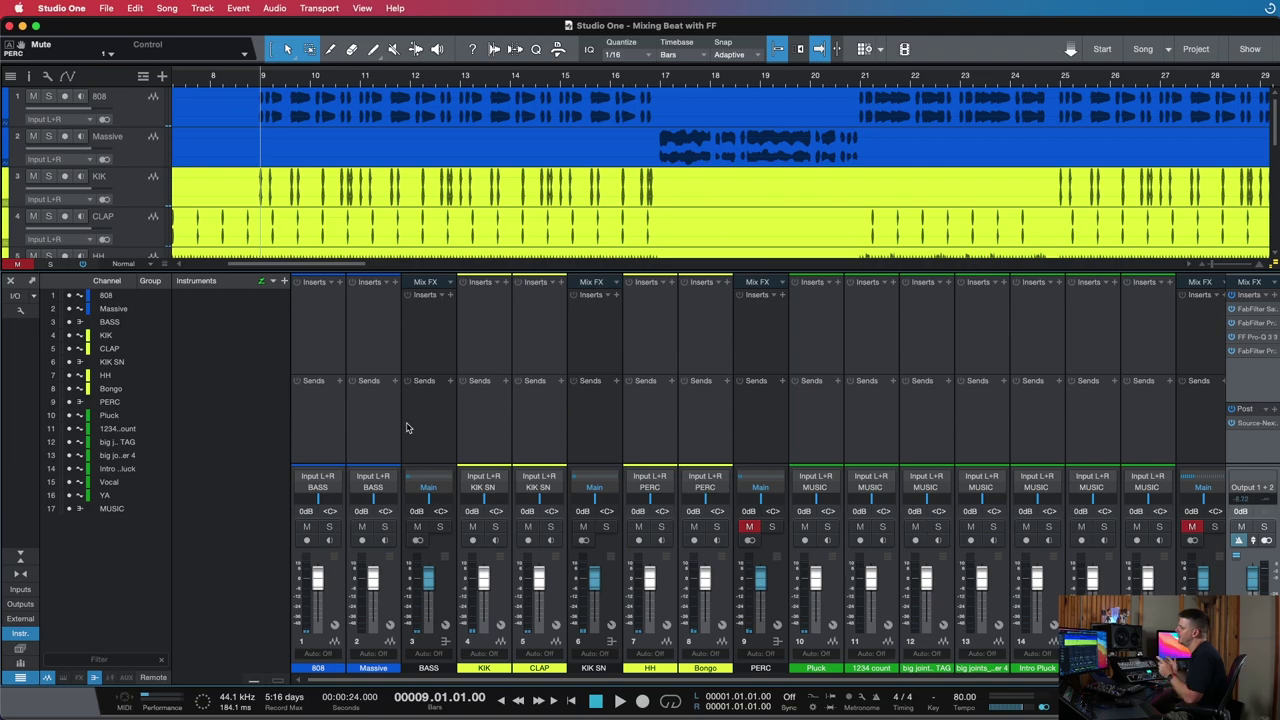
# Copy the 808's Pro-Q 3 insert onto the KIK channel
pyautogui.click(339, 285)
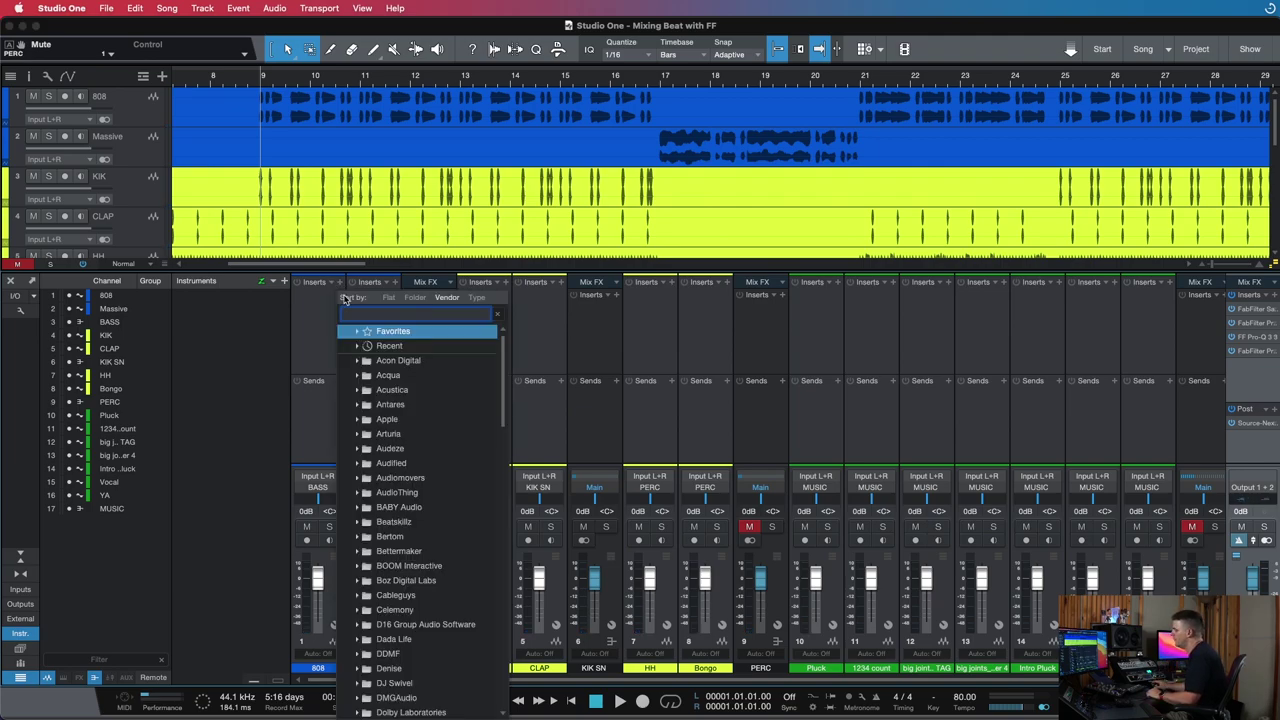
pyautogui.write('fab')
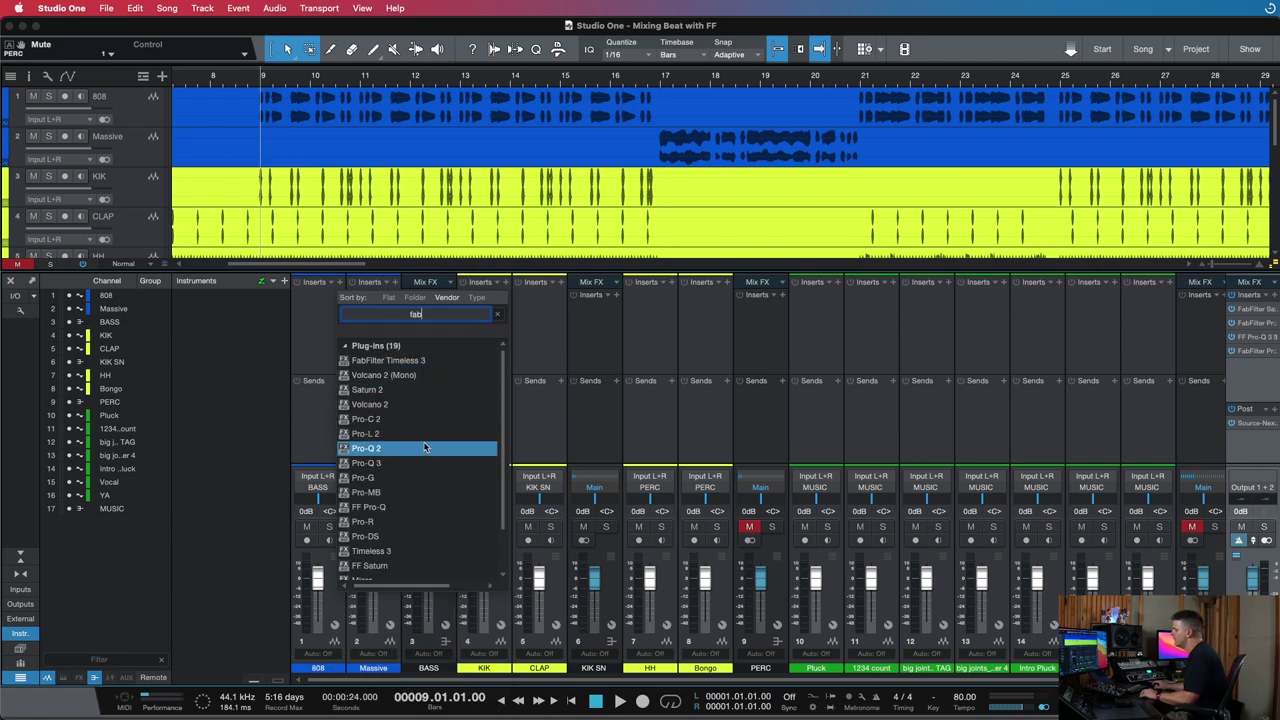
pyautogui.click(332, 280)
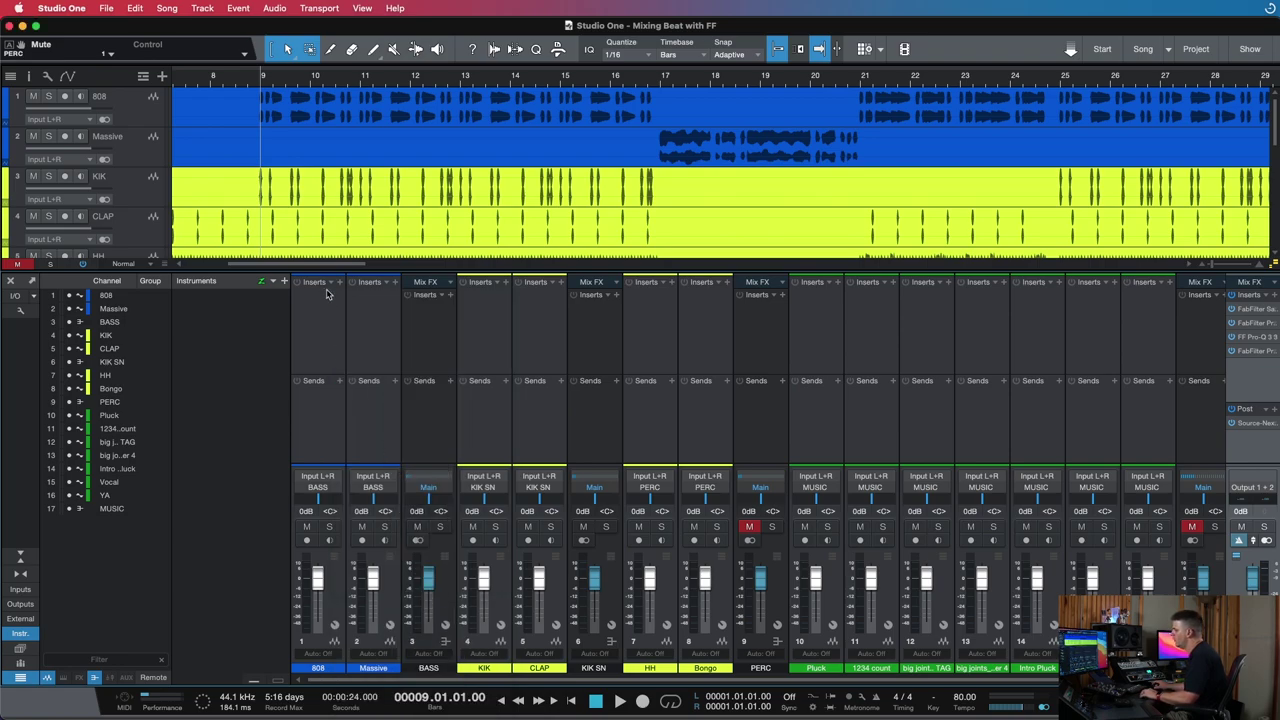
pyautogui.click(315, 297)
pyautogui.click(315, 300)
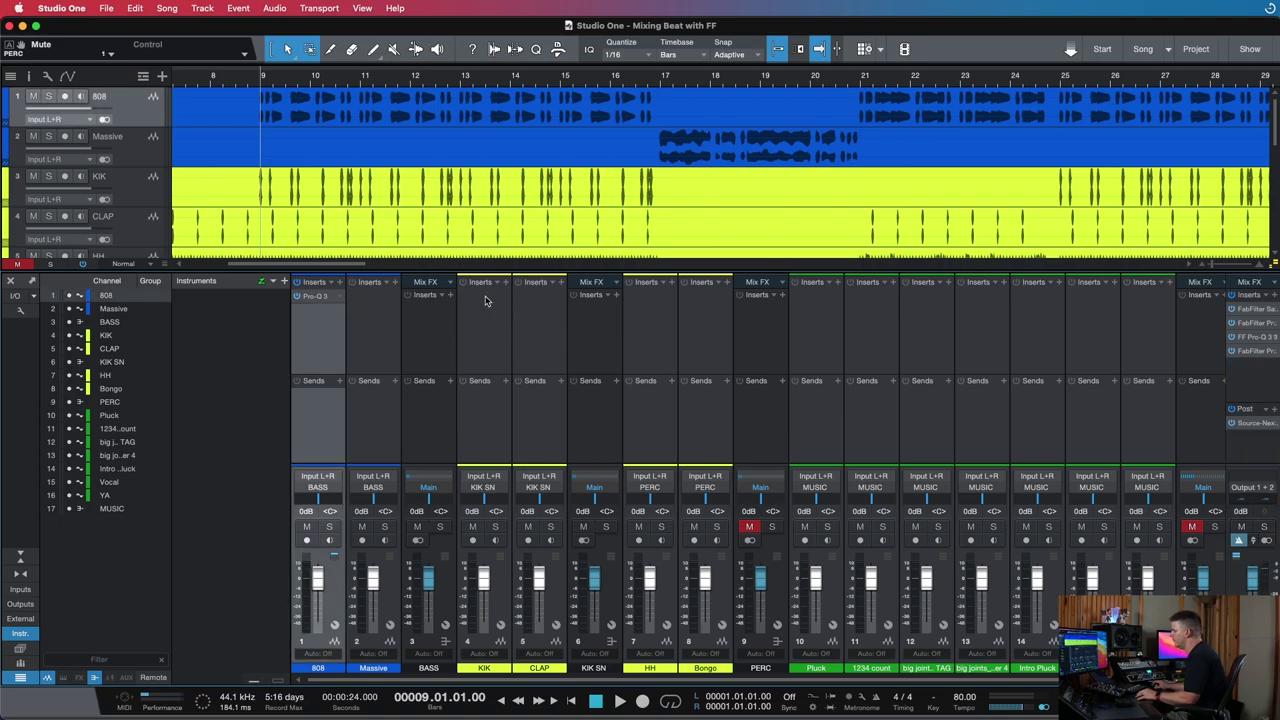
pyautogui.moveTo(478, 312); pyautogui.dragTo(500, 318)
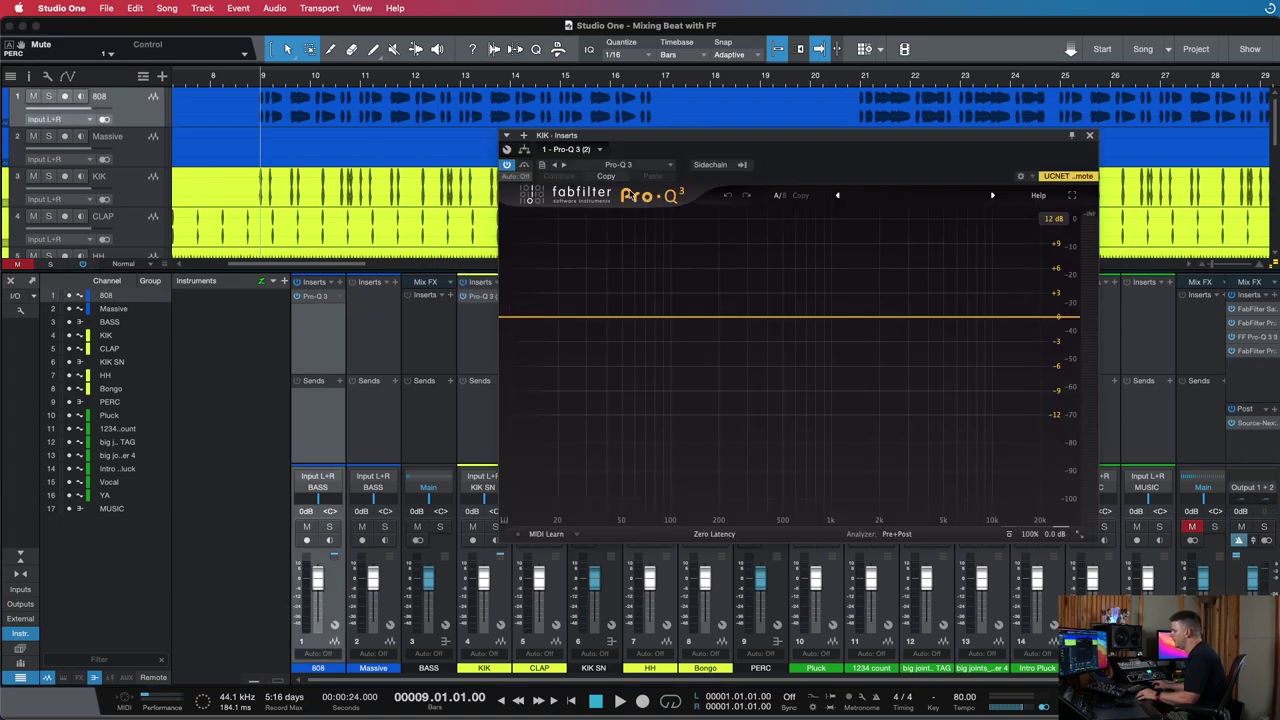
pyautogui.moveTo(638, 135); pyautogui.dragTo(878, 131)
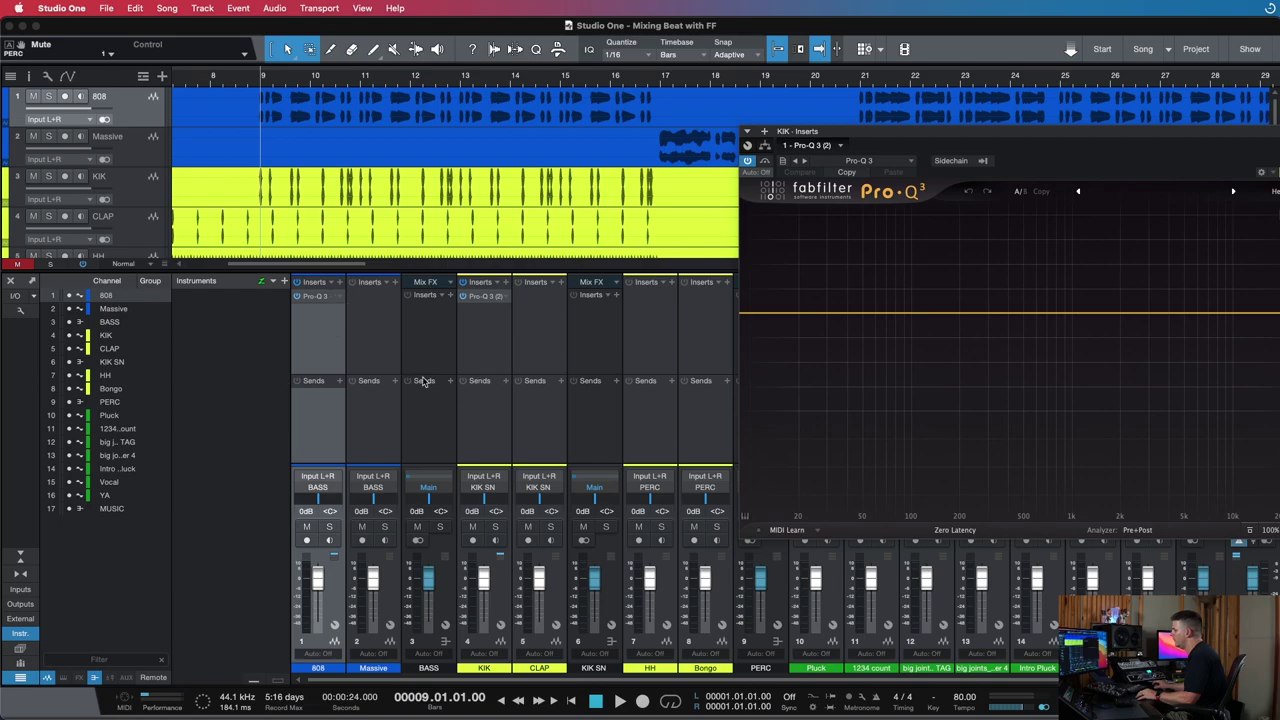
# Set the 808 Pro-Q 3 sidechain source to KIK and close its window
pyautogui.click(329, 302)
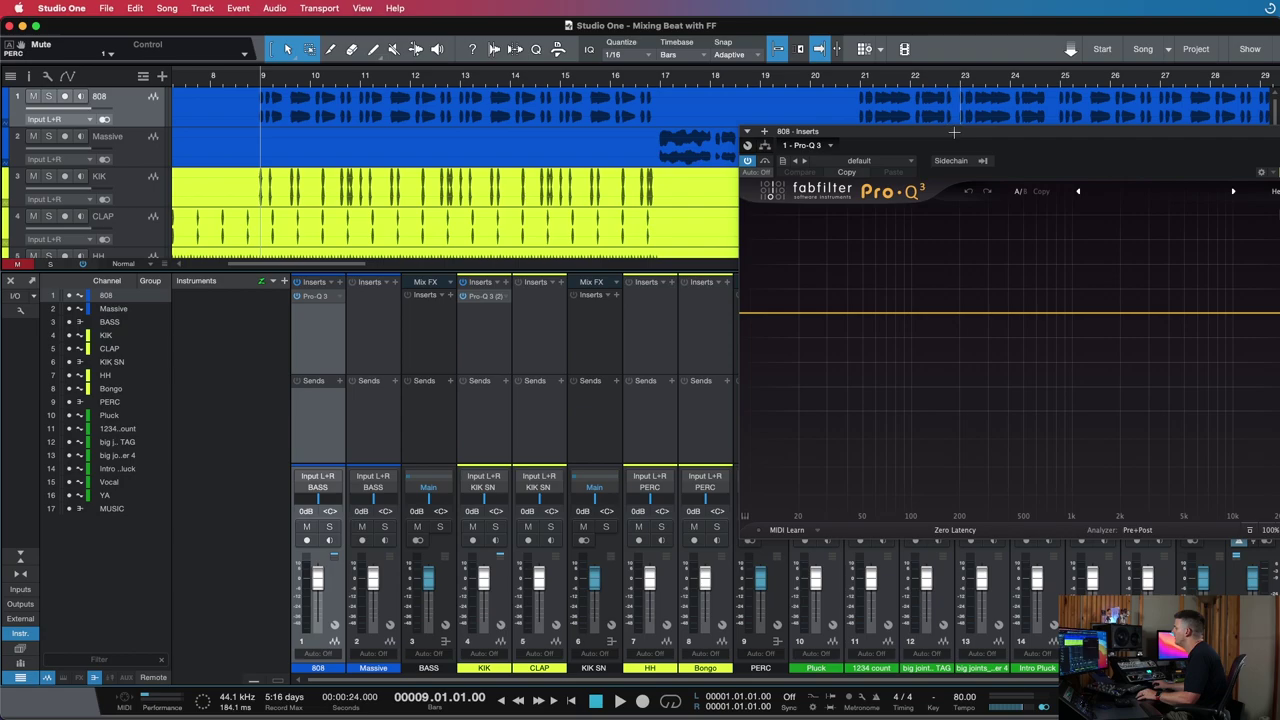
pyautogui.moveTo(948, 134); pyautogui.dragTo(634, 157)
pyautogui.click(668, 185)
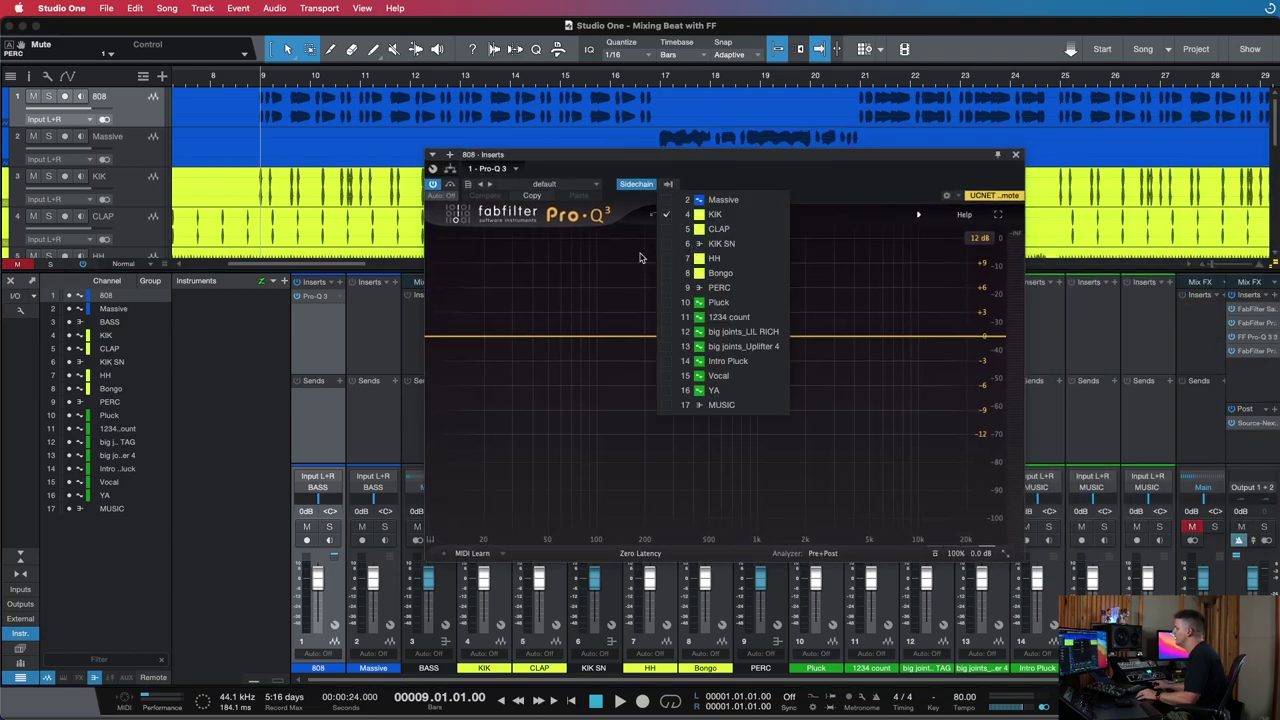
pyautogui.click(510, 265)
pyautogui.click(328, 298)
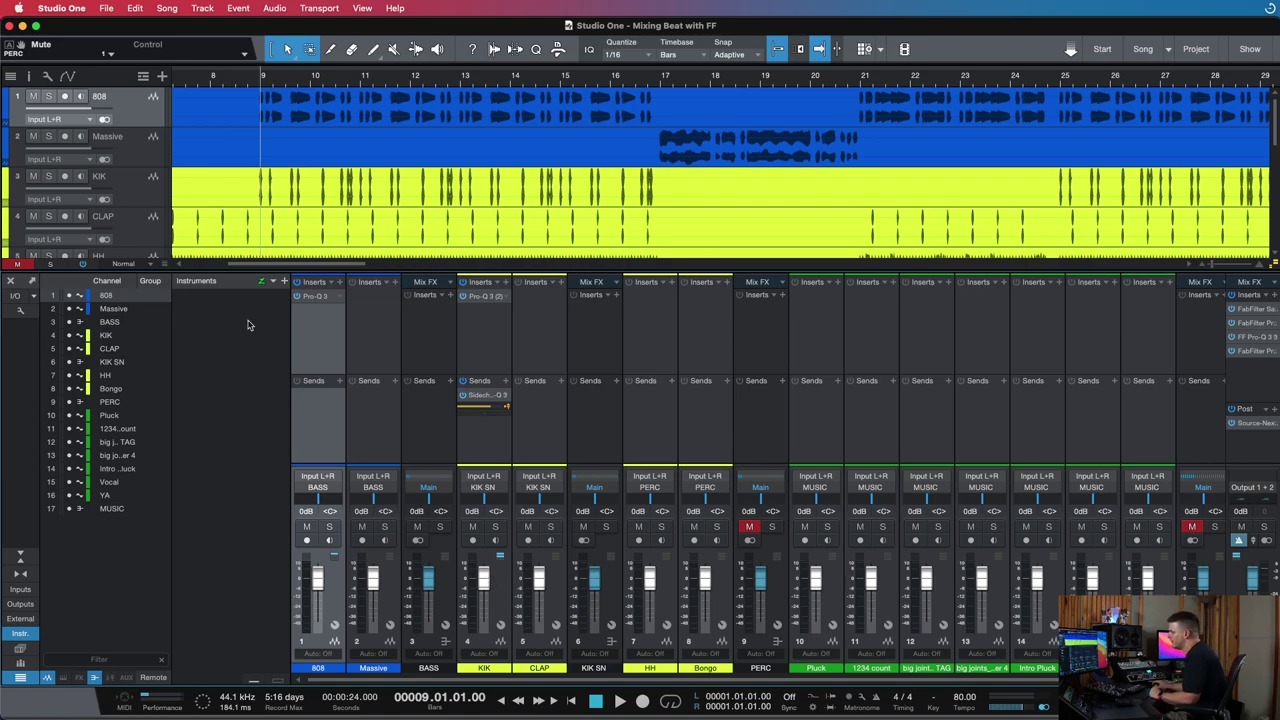
# Show the KIK sidechain spectrum in the 808 Pro-Q 3 and play to find the 54 Hz peak
pyautogui.click(319, 298)
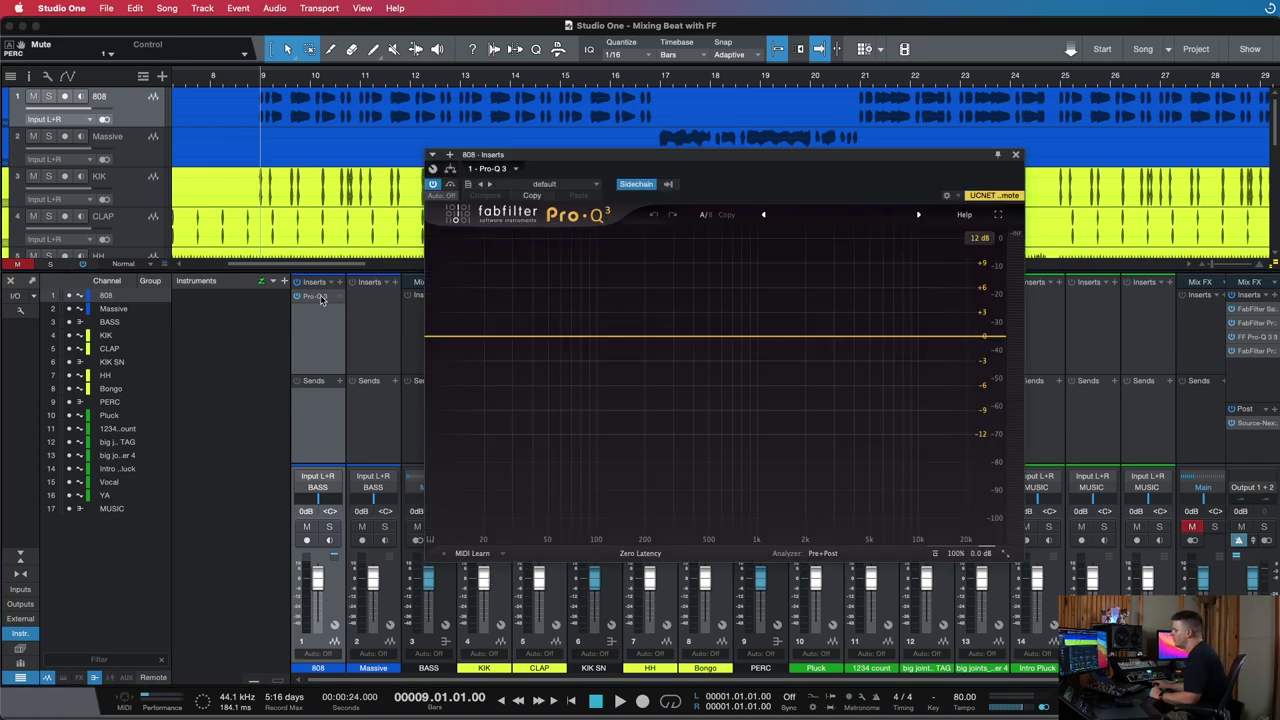
pyautogui.click(823, 554)
pyautogui.click(757, 469)
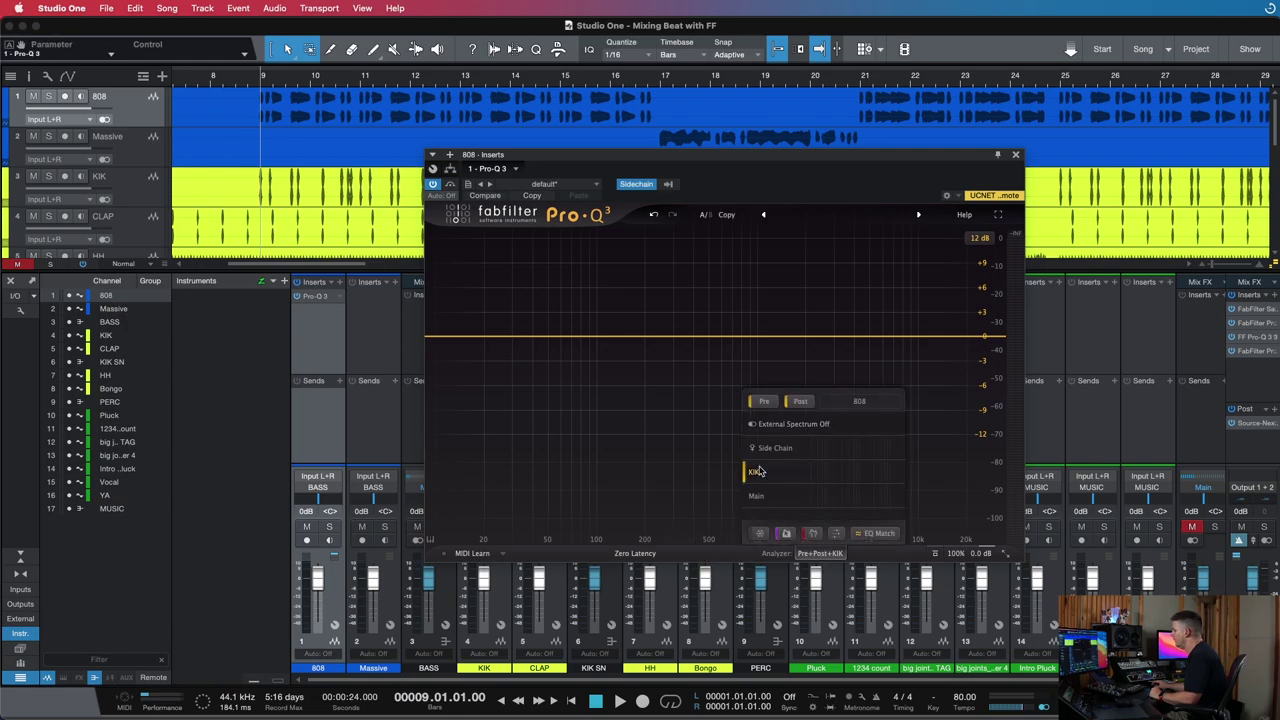
pyautogui.click(830, 555)
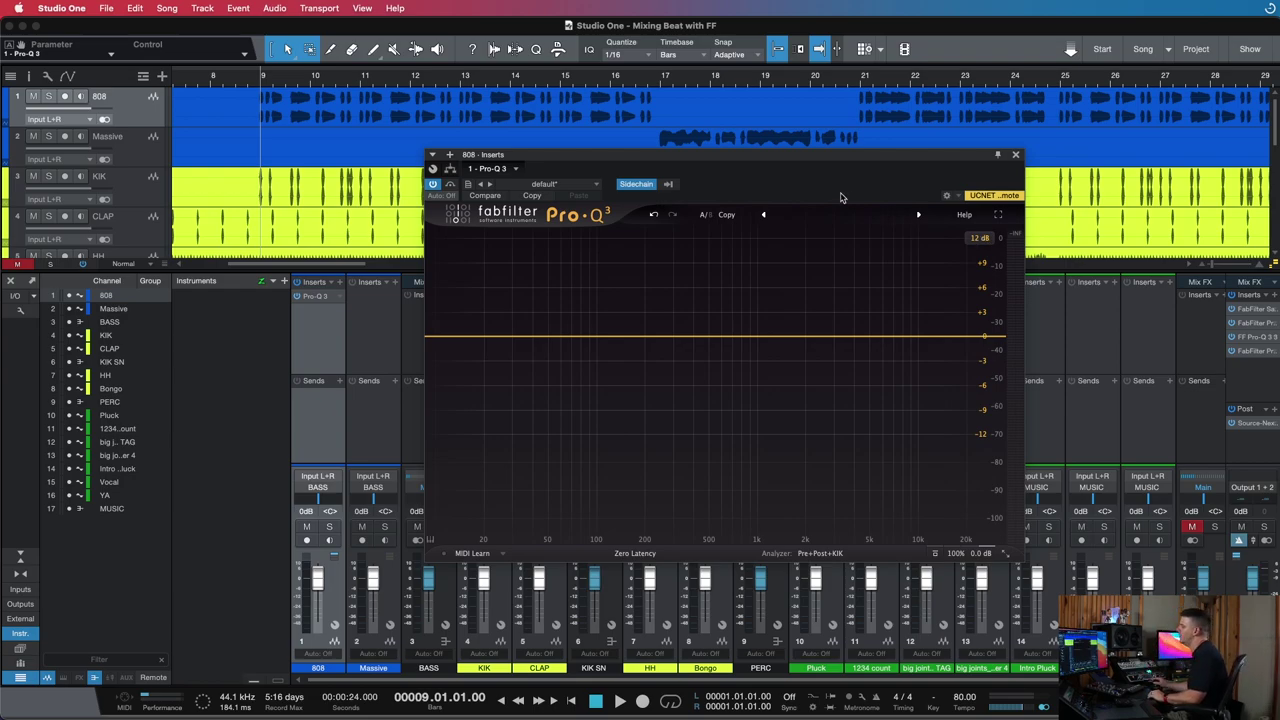
pyautogui.press('space')
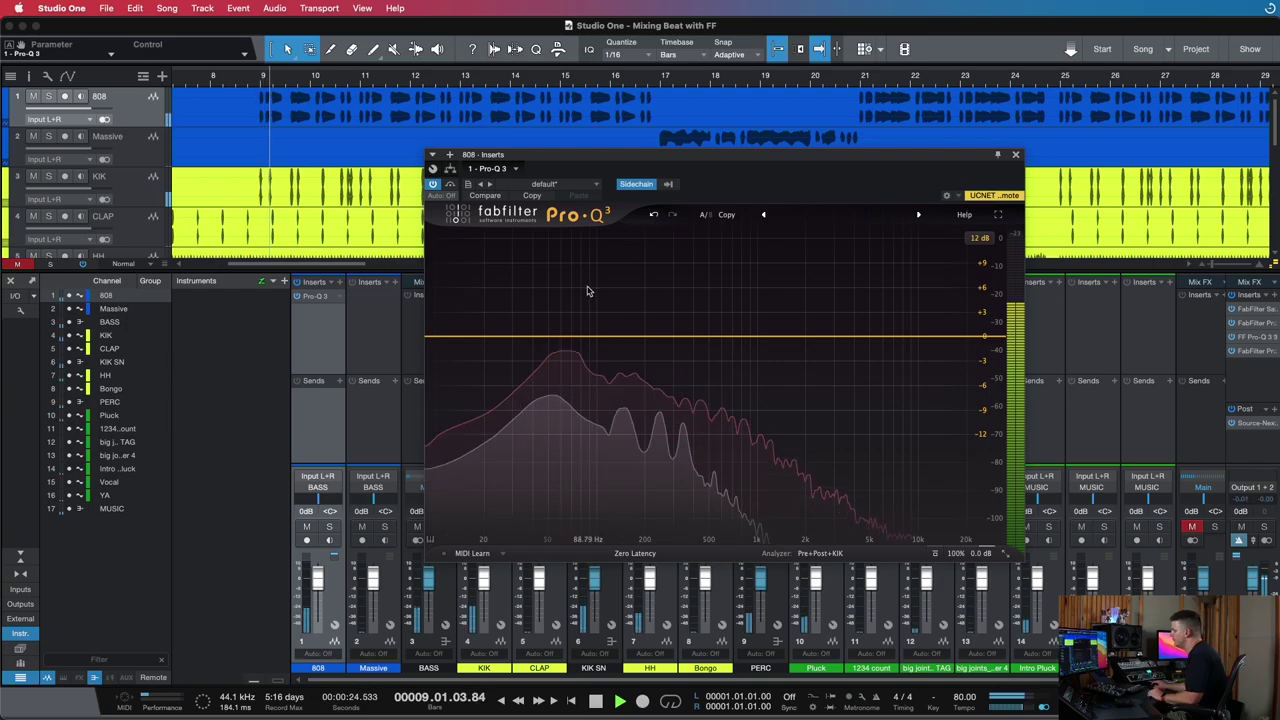
pyautogui.moveTo(661, 155); pyautogui.dragTo(850, 137)
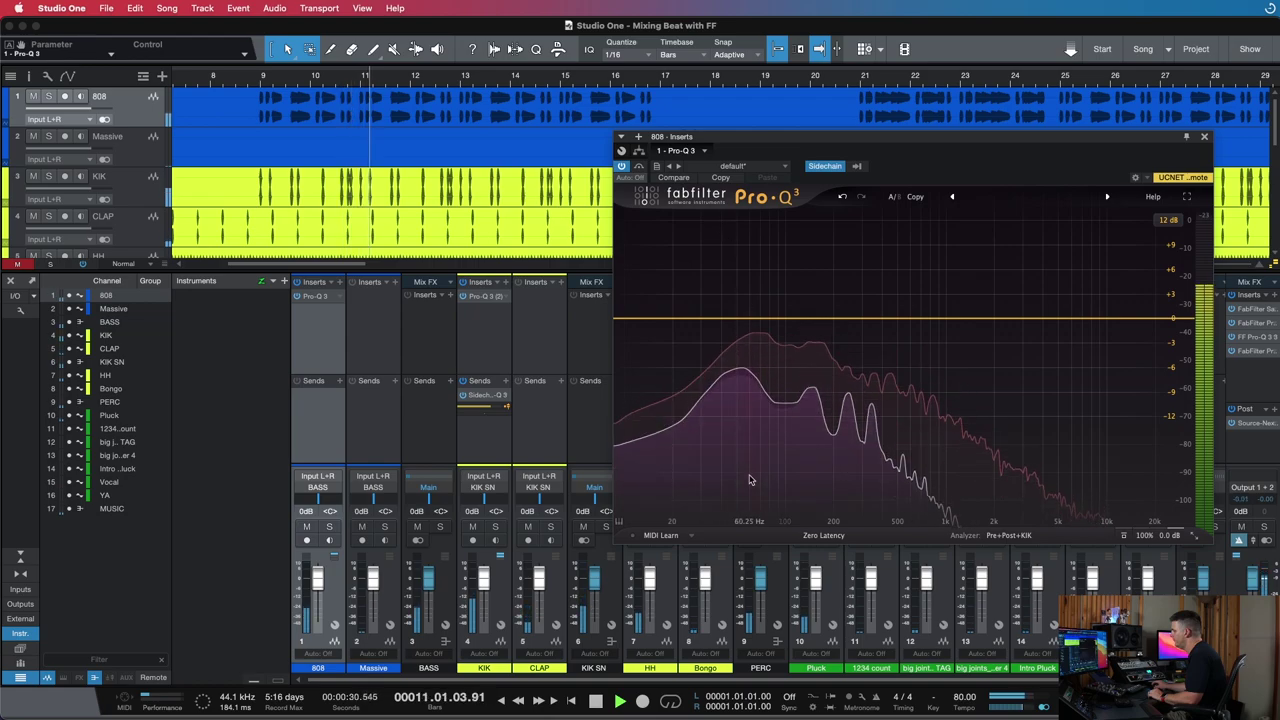
pyautogui.moveTo(745, 428)
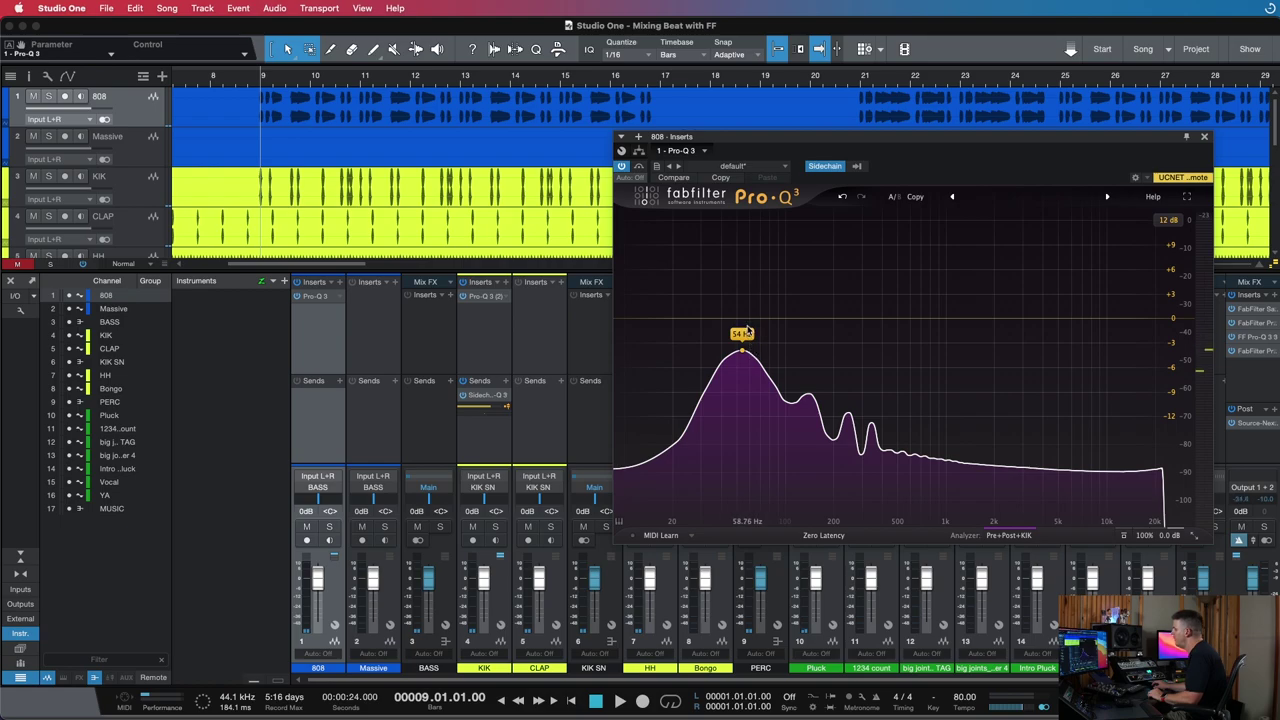
# Add a narrow dynamic bell near 60 Hz, threshold -20 dB, keyed by the external sidechain
pyautogui.doubleClick(749, 318)
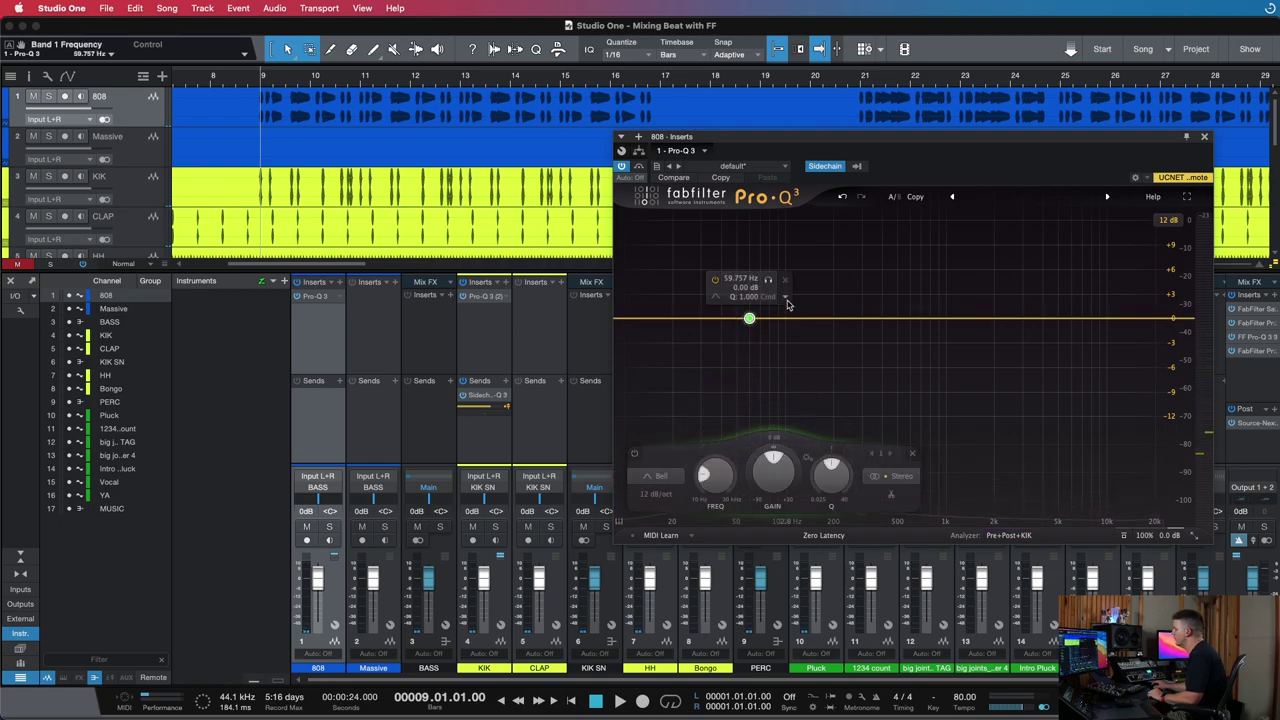
pyautogui.rightClick(786, 300)
pyautogui.click(817, 343)
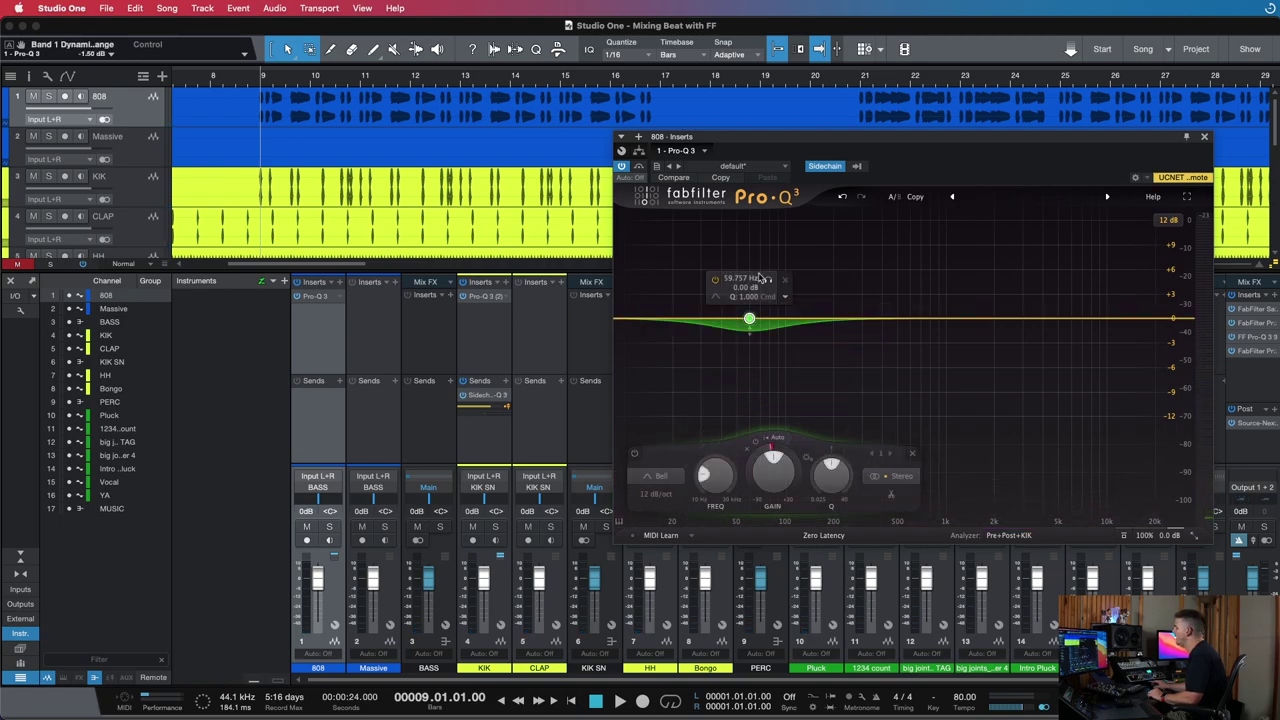
pyautogui.scroll(5, 750, 331)
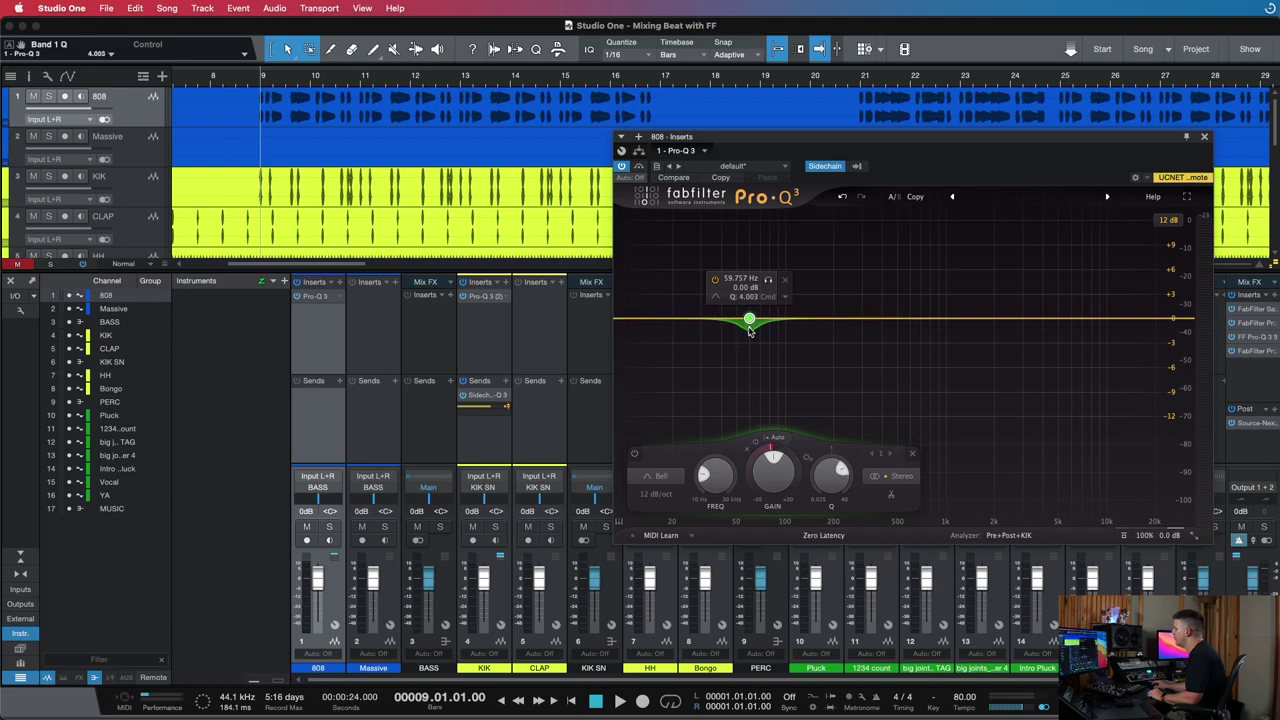
pyautogui.moveTo(749, 333); pyautogui.dragTo(752, 352)
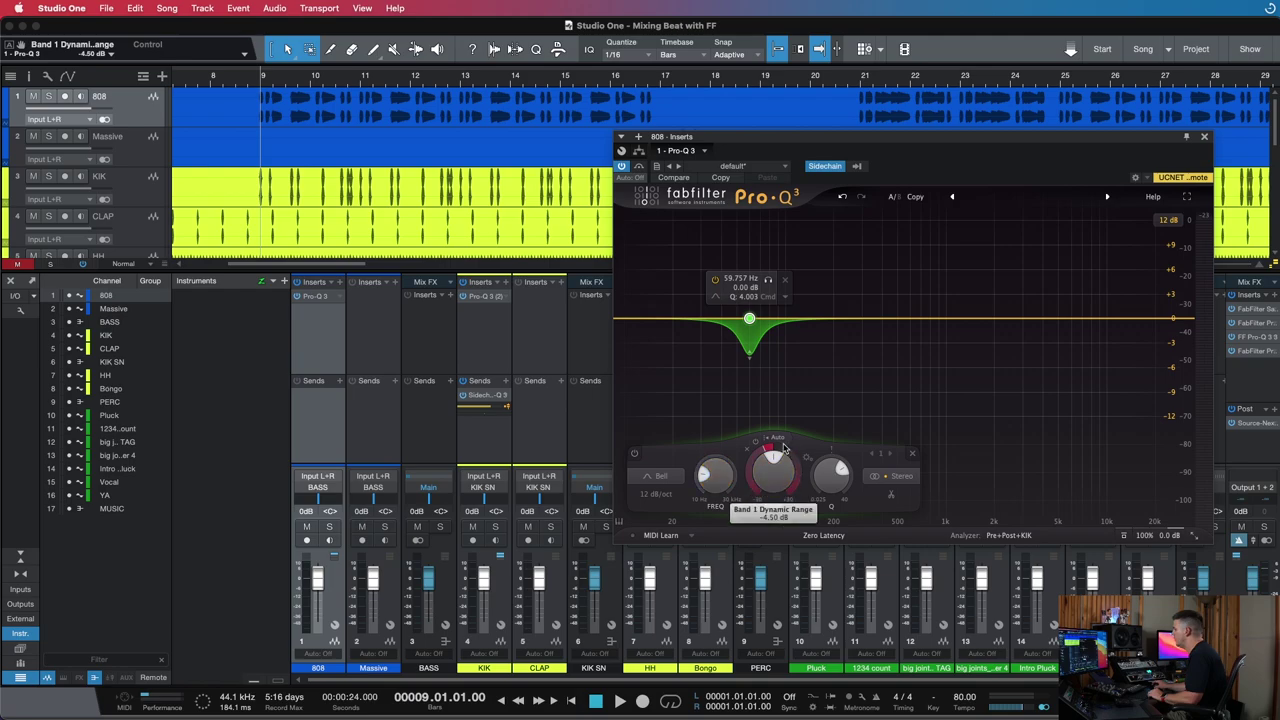
pyautogui.click(779, 438)
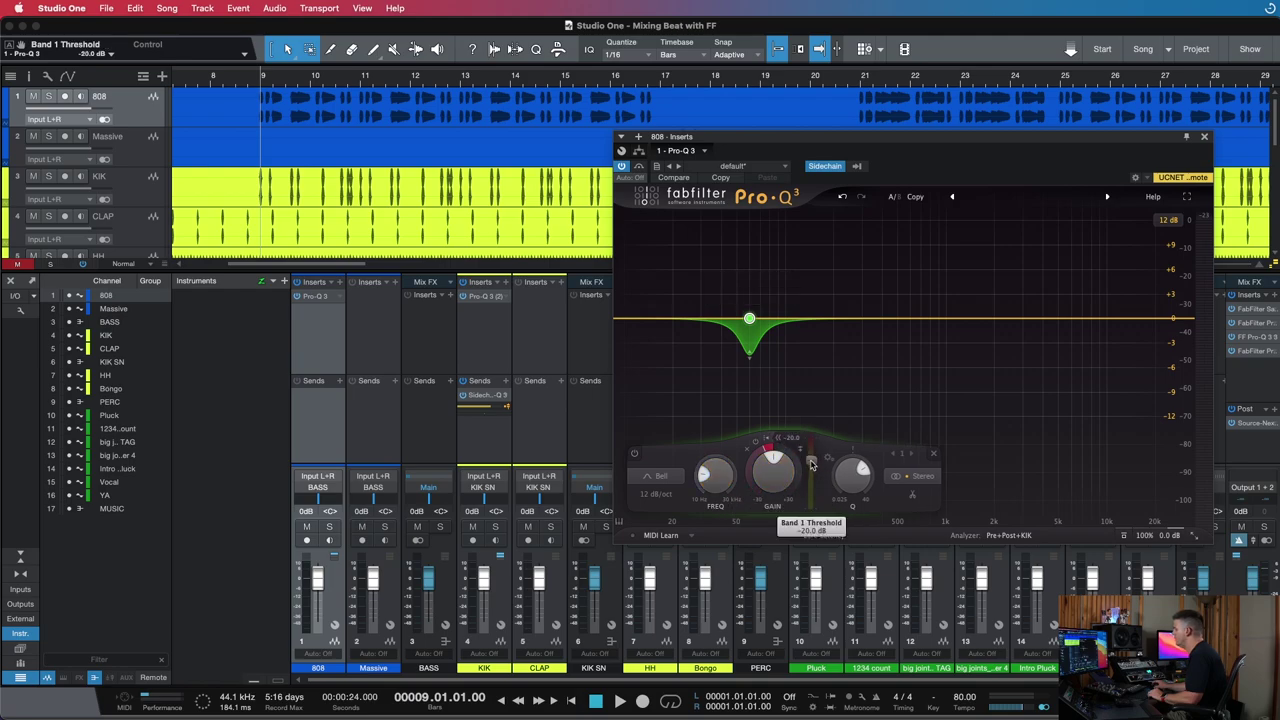
pyautogui.click(800, 450)
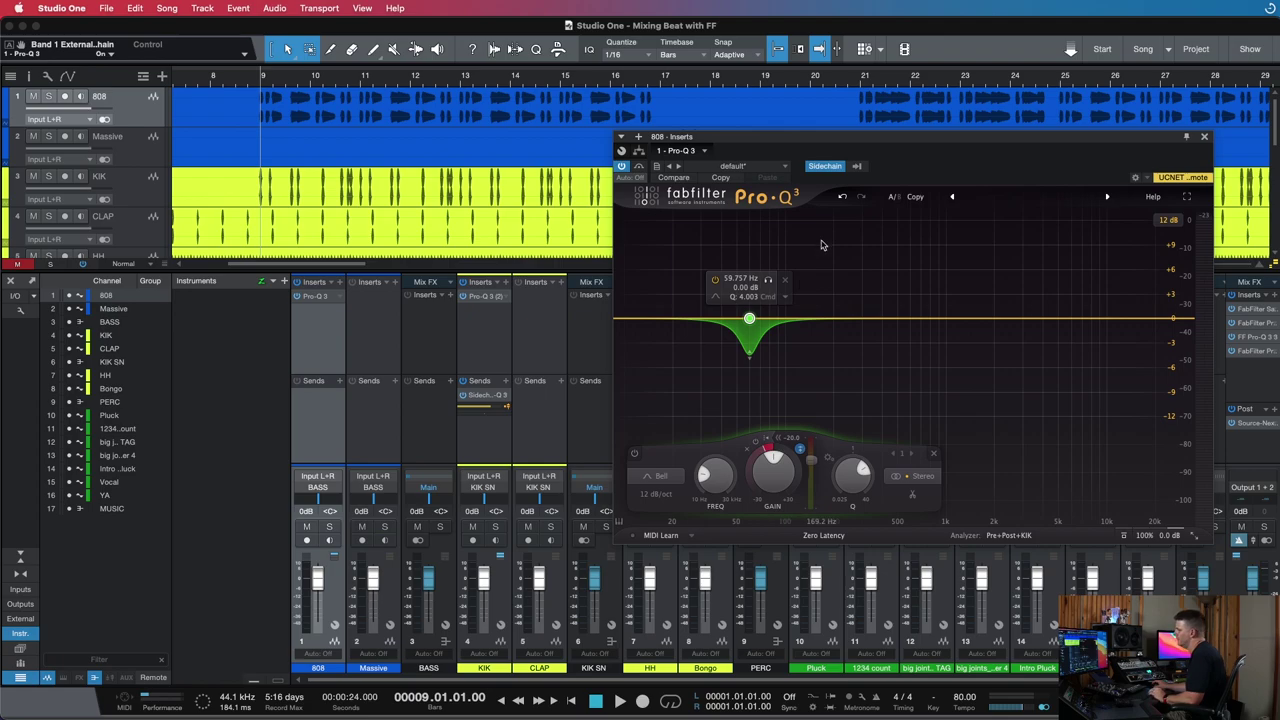
# Compare the EQ bypassed and active, deepen the range to -5.80 dB, and close it
pyautogui.press('space')
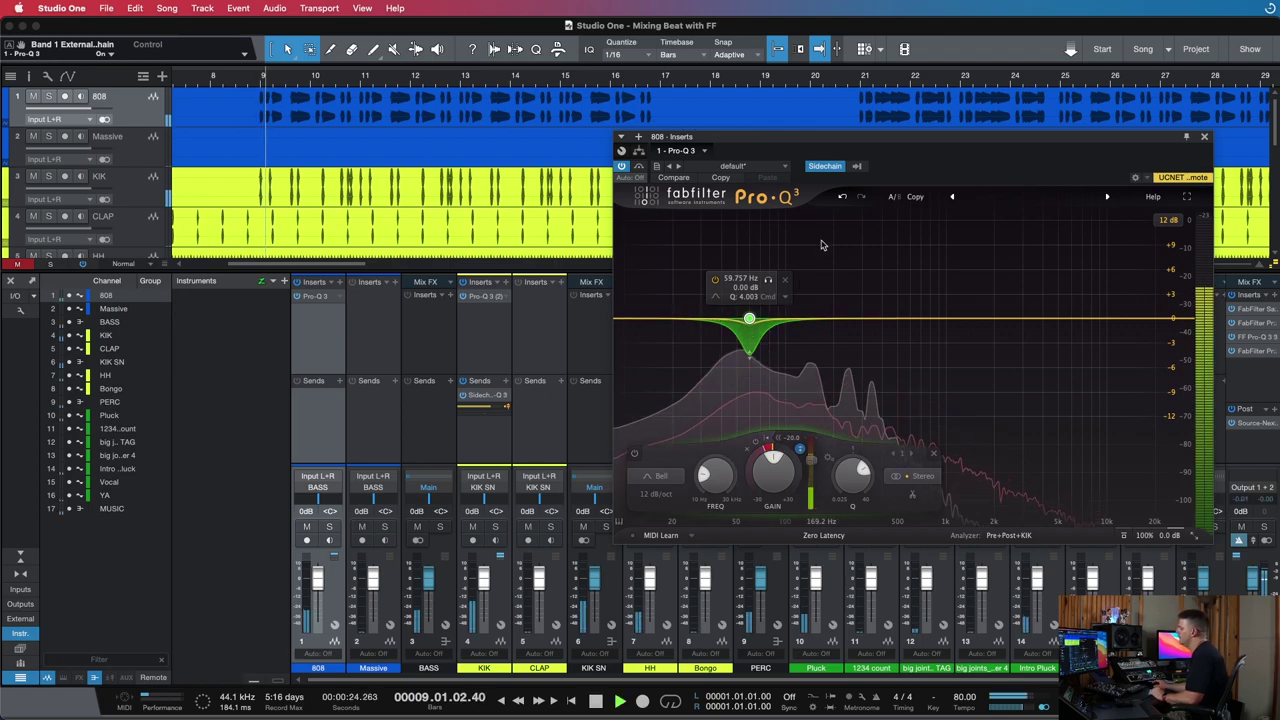
pyautogui.click(638, 167)
pyautogui.press('space')
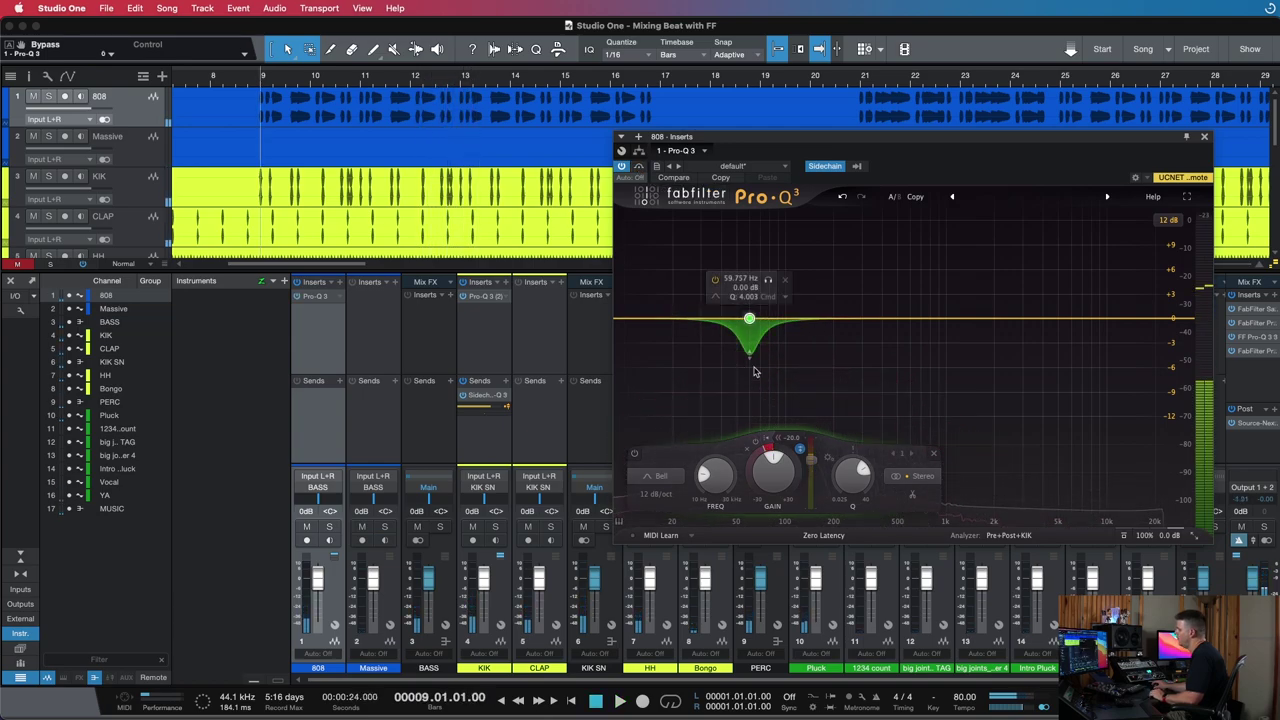
pyautogui.moveTo(751, 361); pyautogui.dragTo(751, 366)
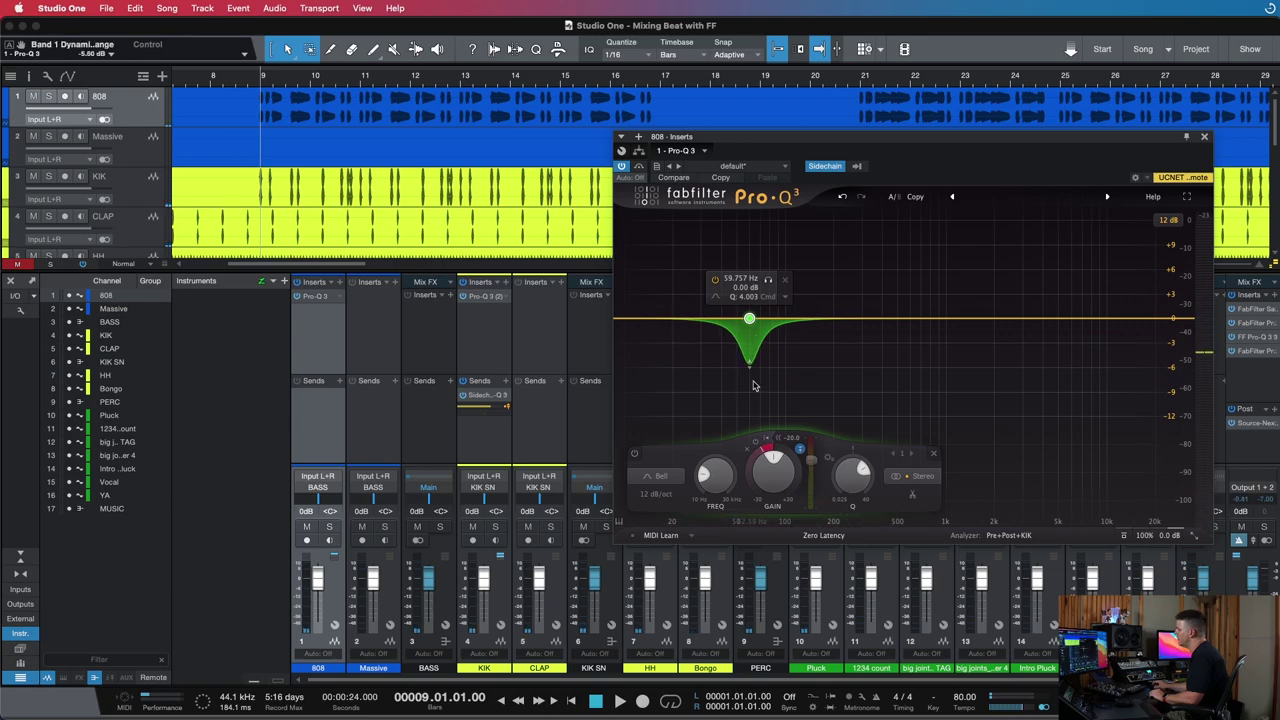
pyautogui.click(1205, 137)
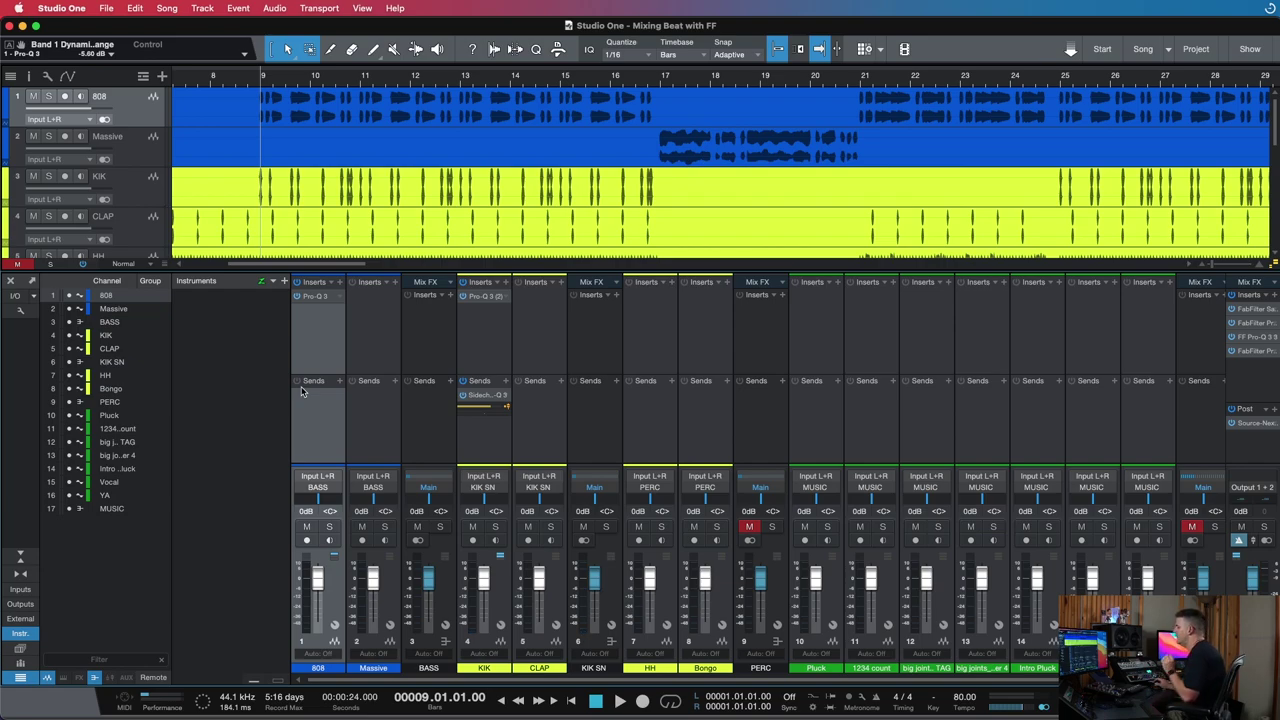
# Insert Saturn 2 on the KIK SN channel using a 'saturn' search
pyautogui.click(615, 297)
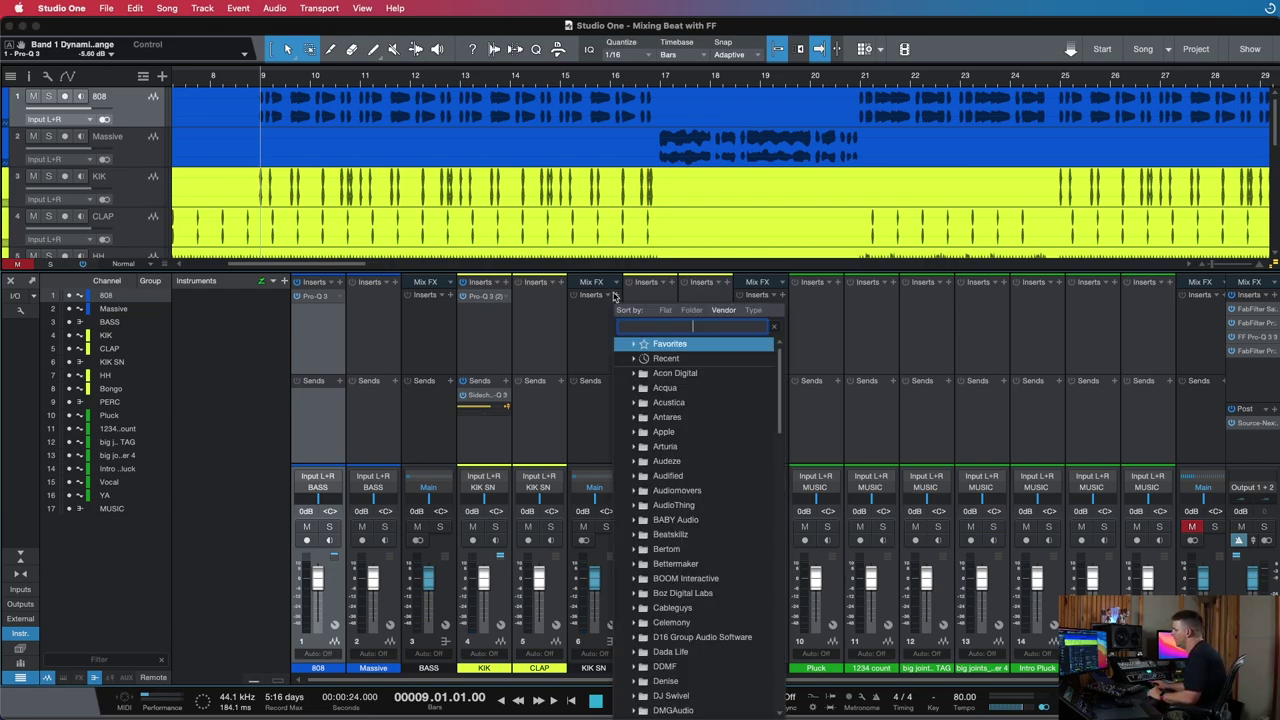
pyautogui.write('sat')
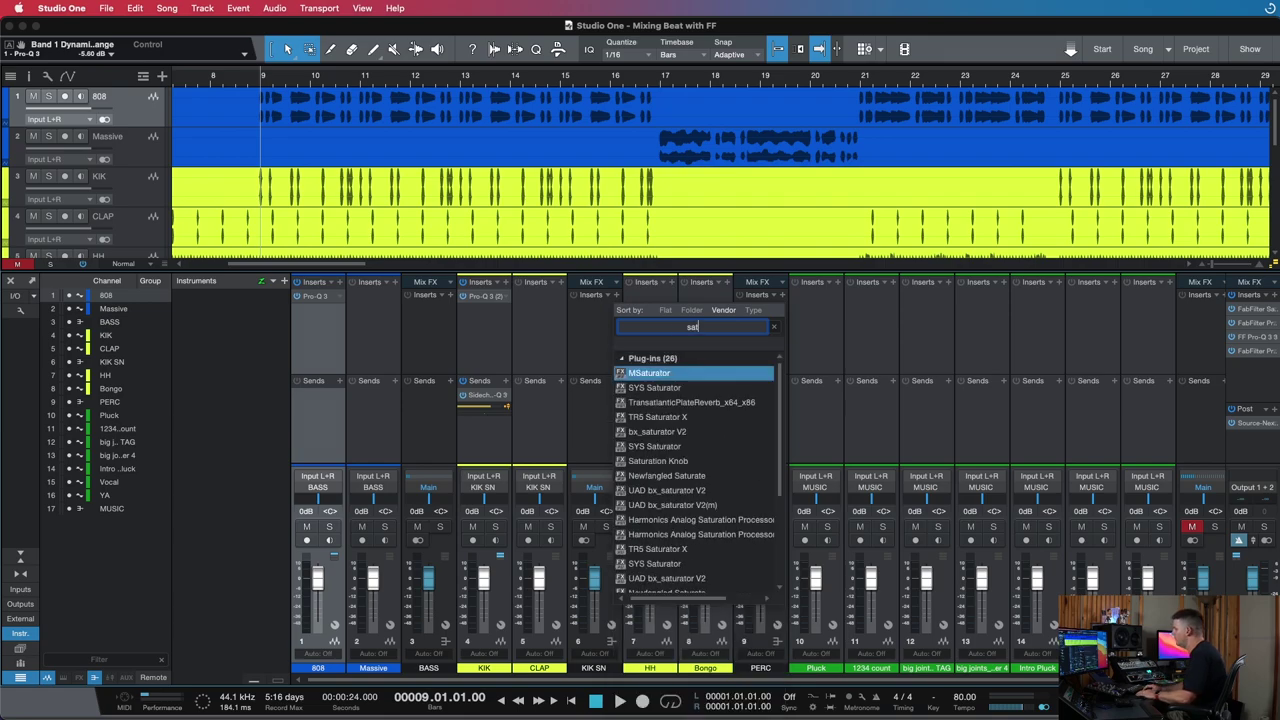
pyautogui.write('urn')
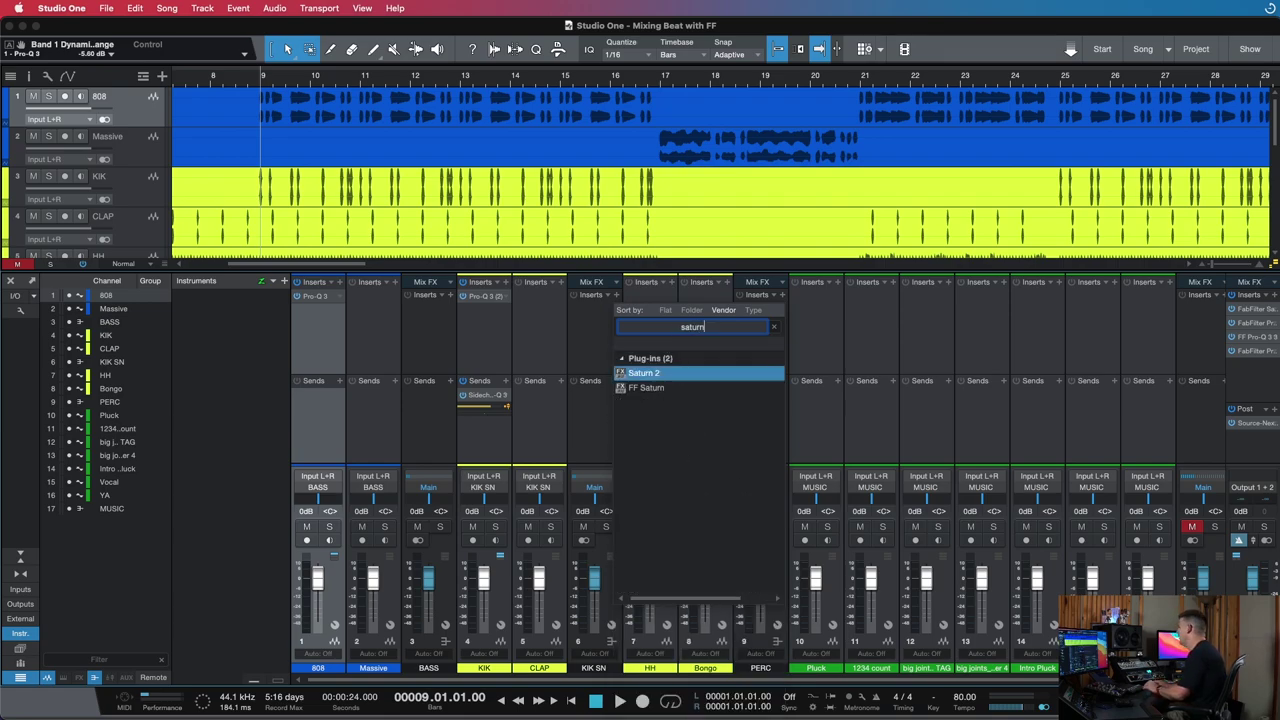
pyautogui.press('Return')
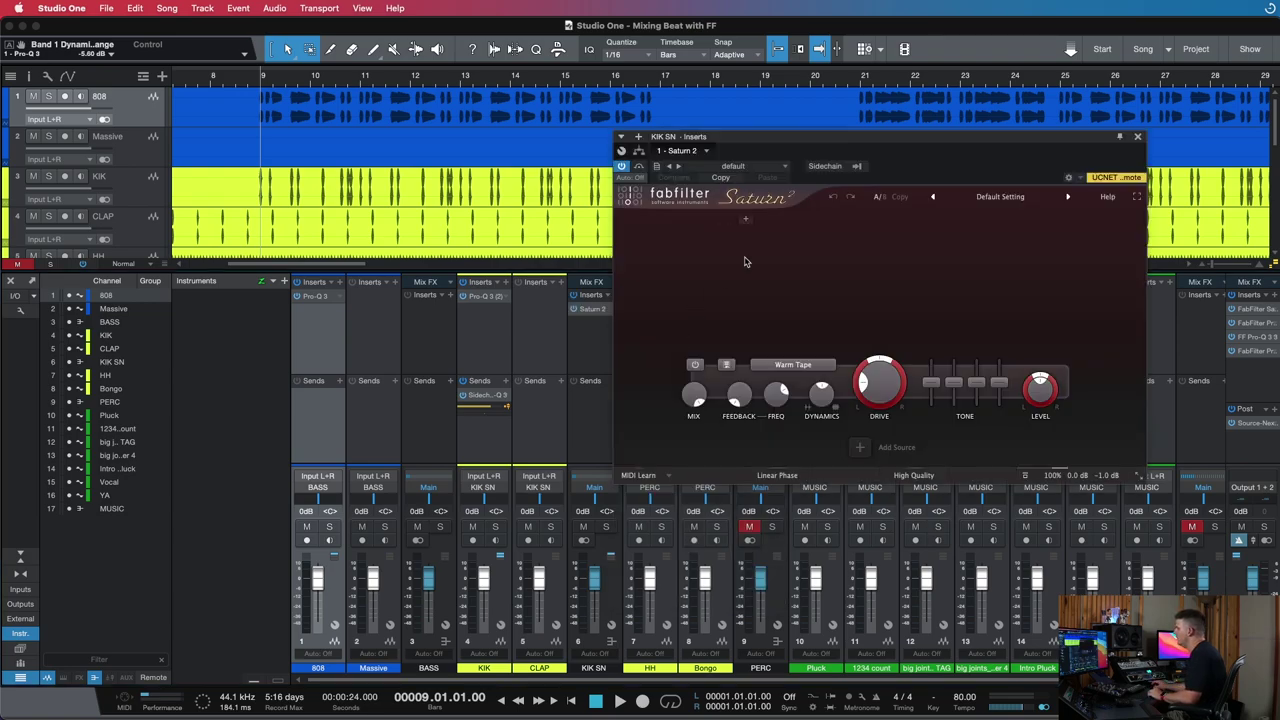
pyautogui.moveTo(778, 148); pyautogui.dragTo(630, 161)
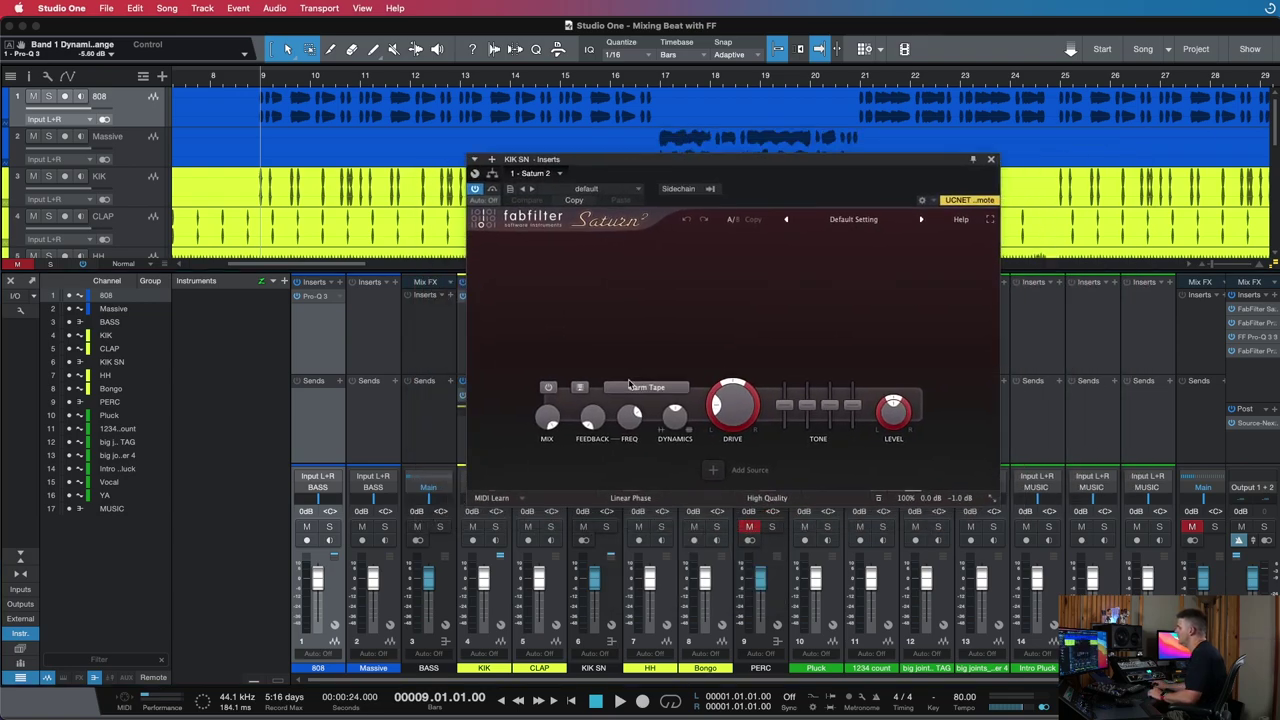
# Split Saturn 2 into three bands and set one band to Gentle Transformer saturation
pyautogui.click(600, 243)
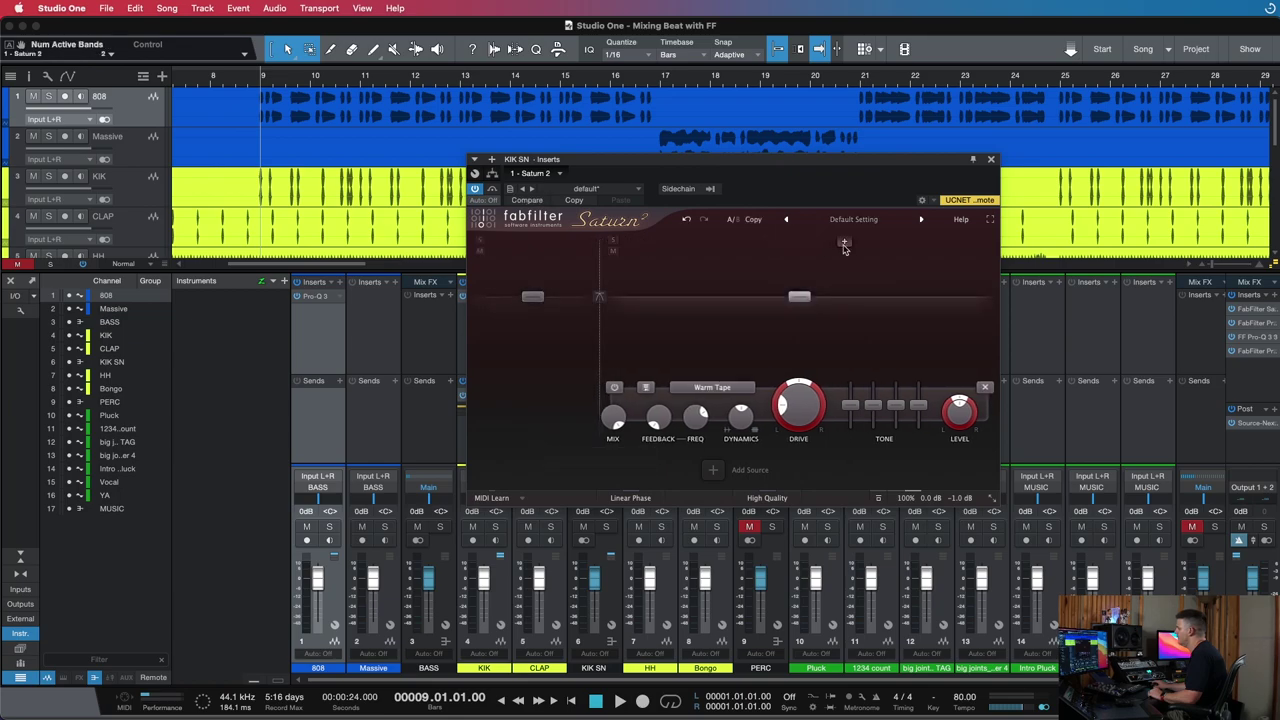
pyautogui.click(862, 242)
pyautogui.press('space')
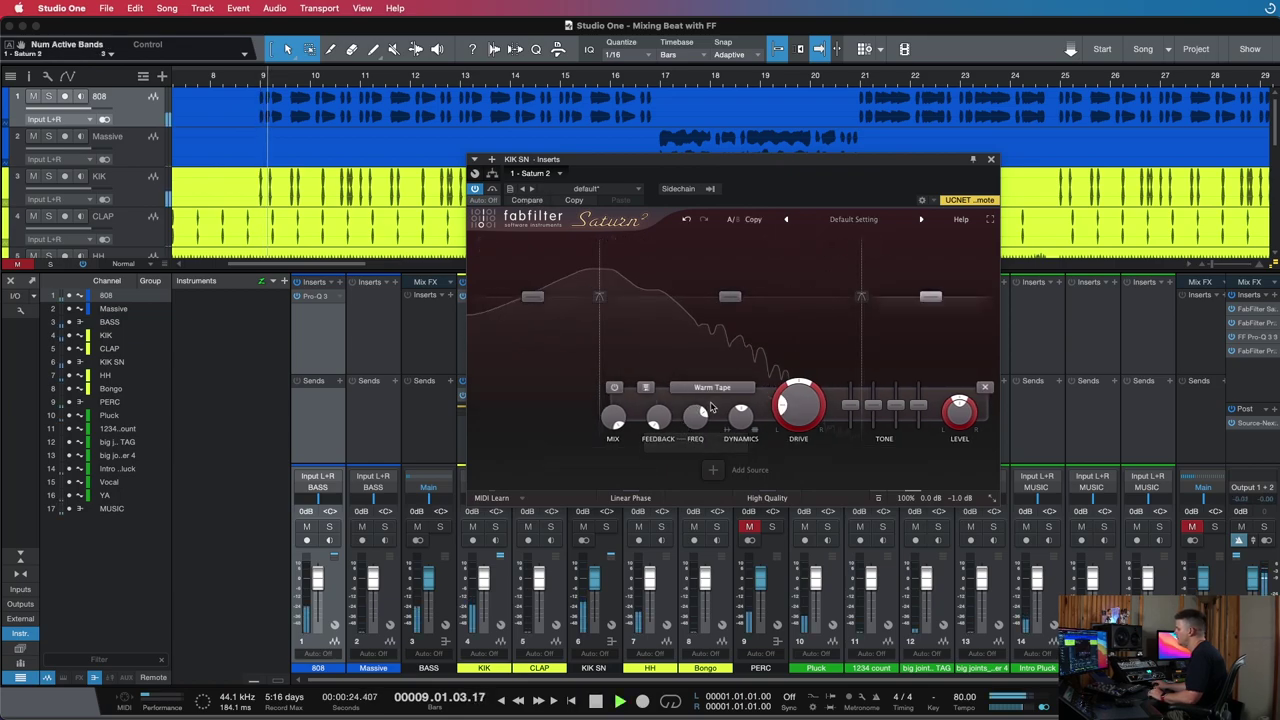
pyautogui.click(714, 388)
pyautogui.moveTo(712, 463)
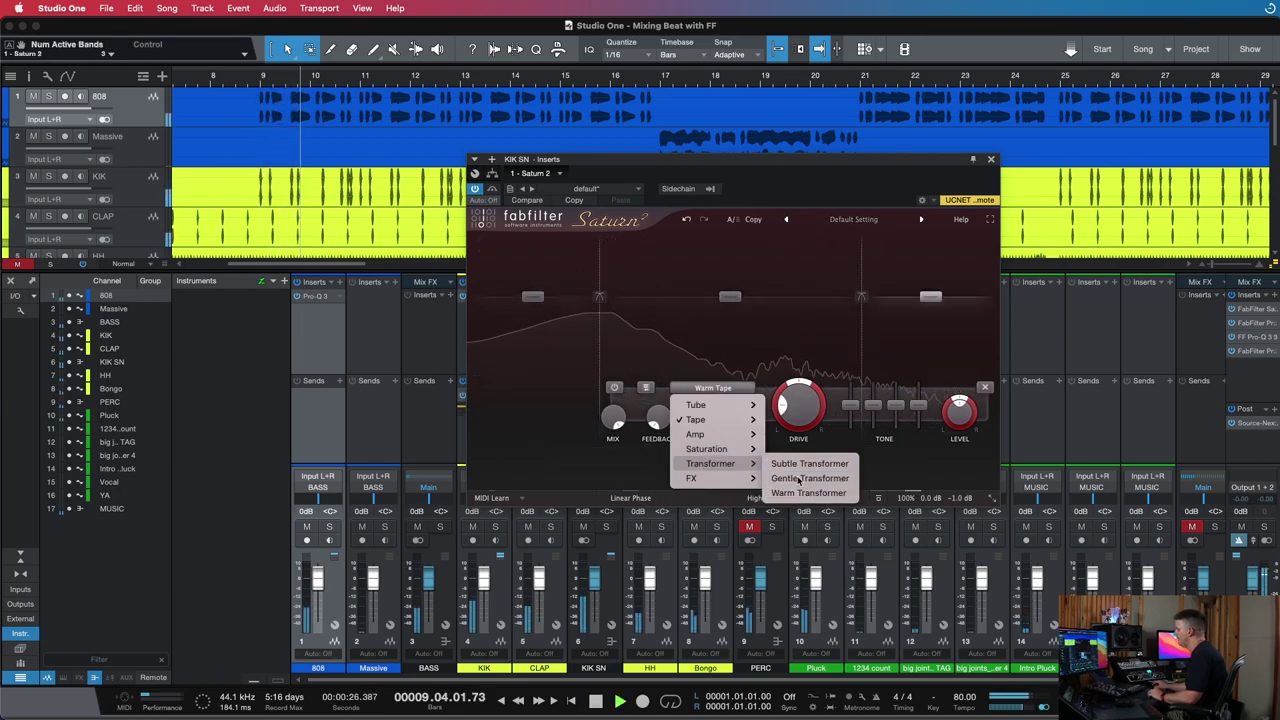
pyautogui.click(800, 478)
pyautogui.press('space')
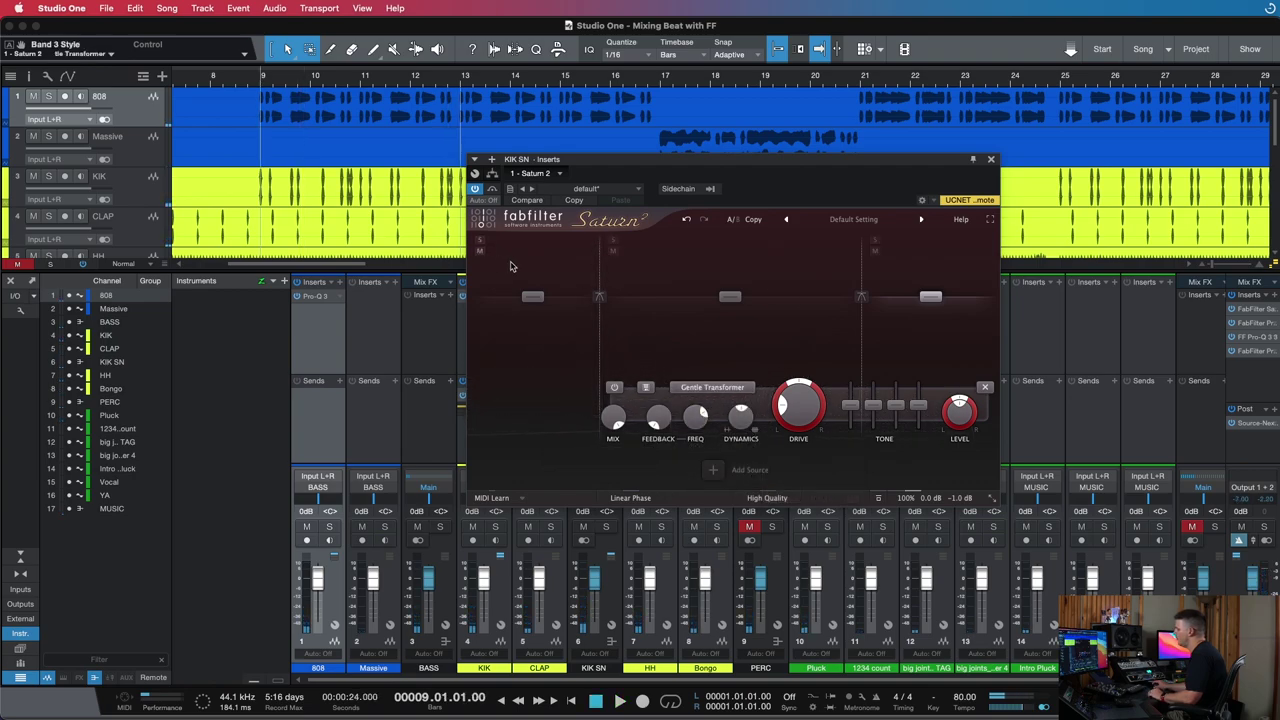
# Raise the drive on all three bands, A/B against bypass, then close Saturn 2
pyautogui.moveTo(511, 262); pyautogui.dragTo(892, 328)
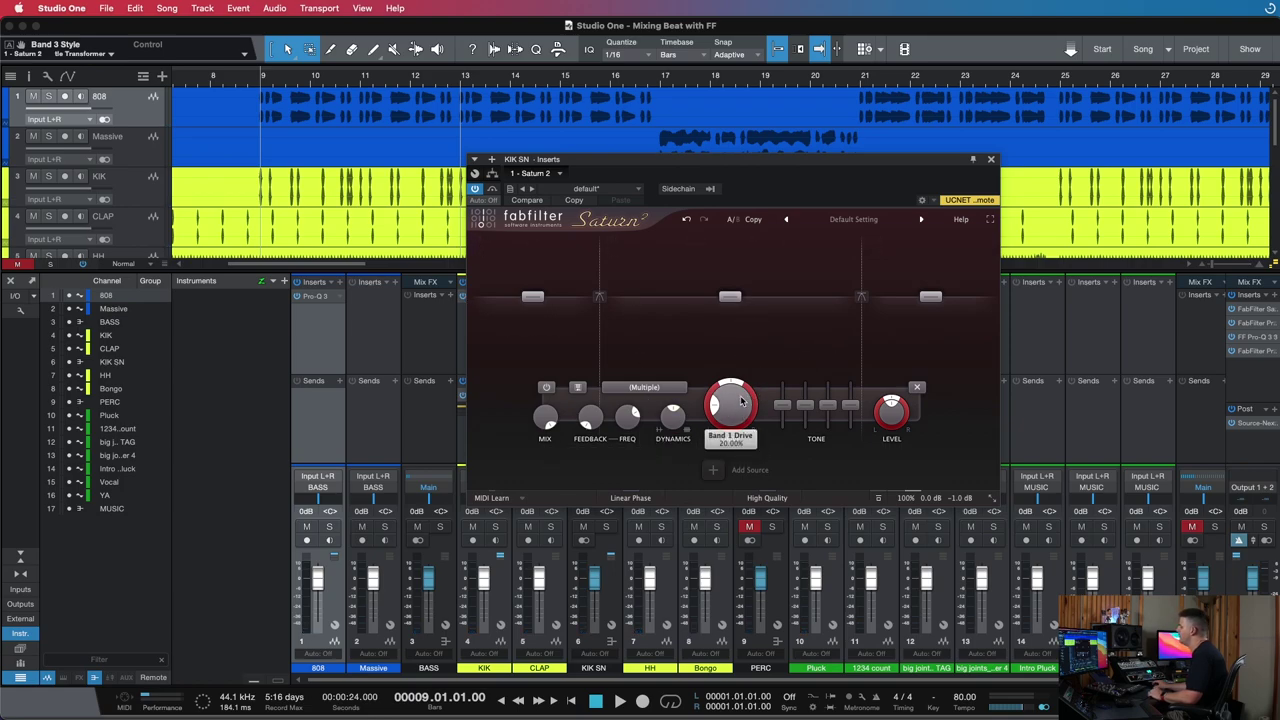
pyautogui.moveTo(722, 408); pyautogui.dragTo(746, 257)
pyautogui.press('space')
pyautogui.moveTo(771, 353); pyautogui.dragTo(726, 365)
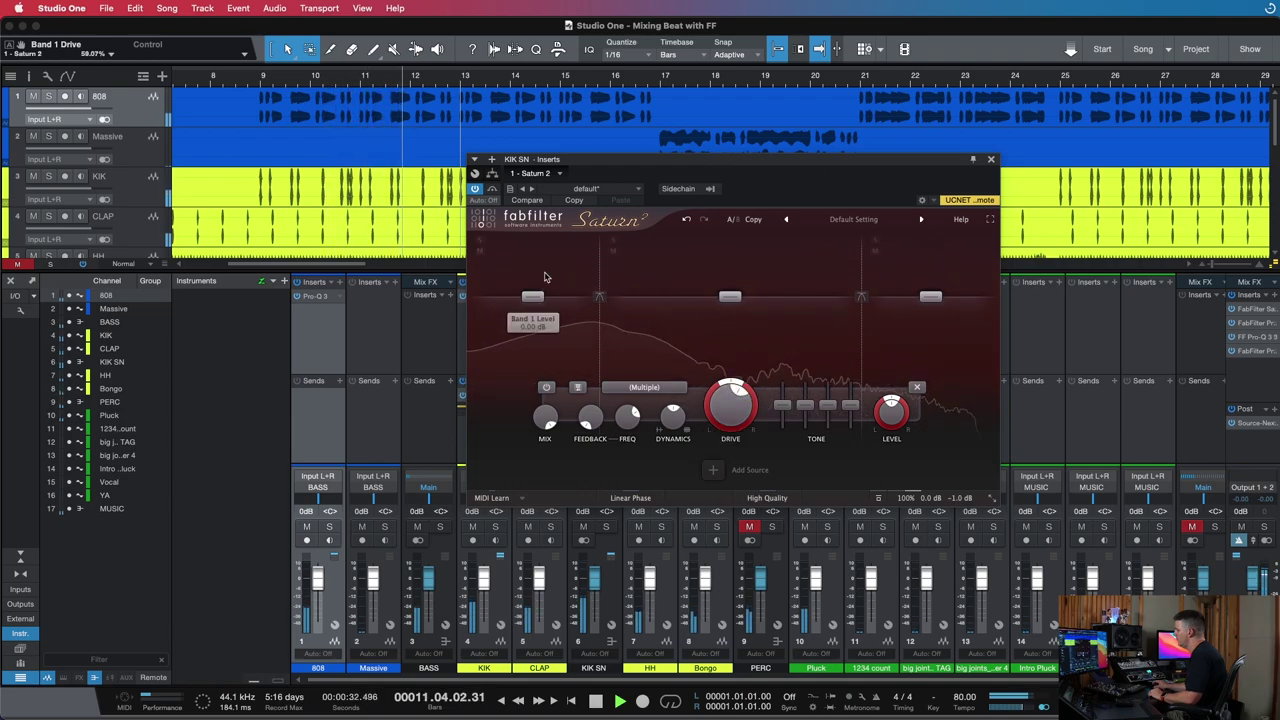
pyautogui.click(491, 190)
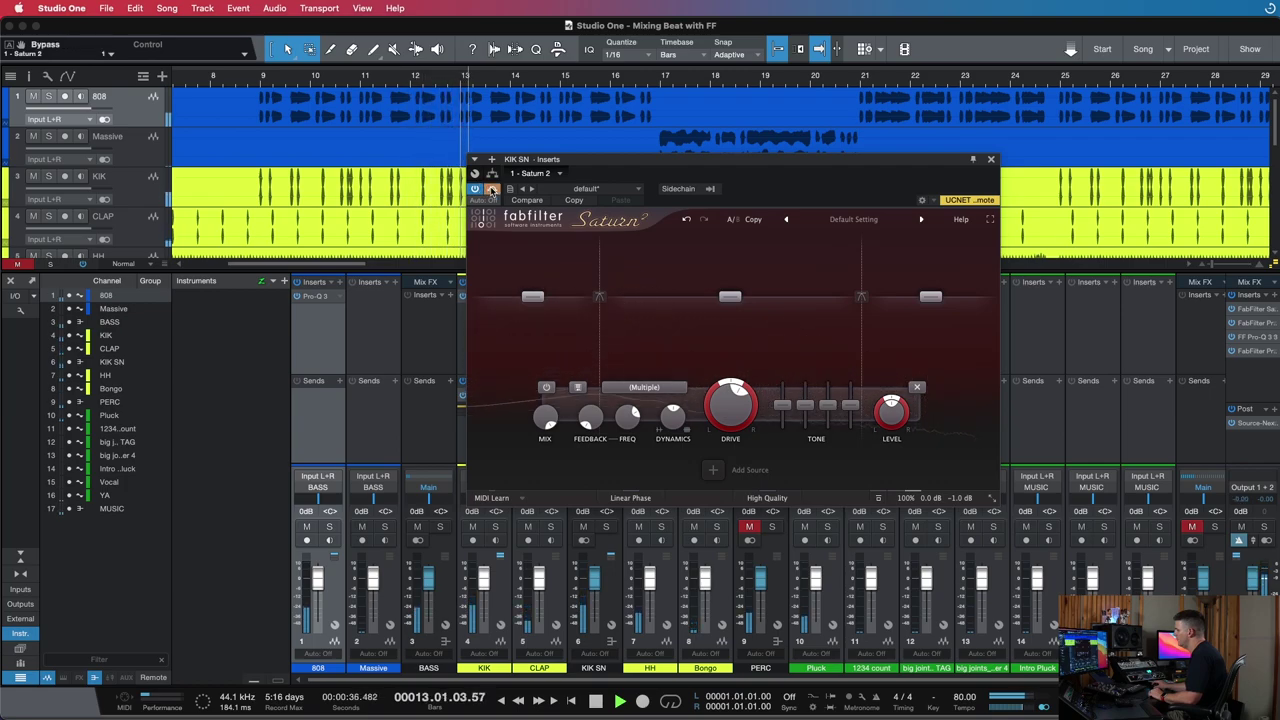
pyautogui.click(491, 190)
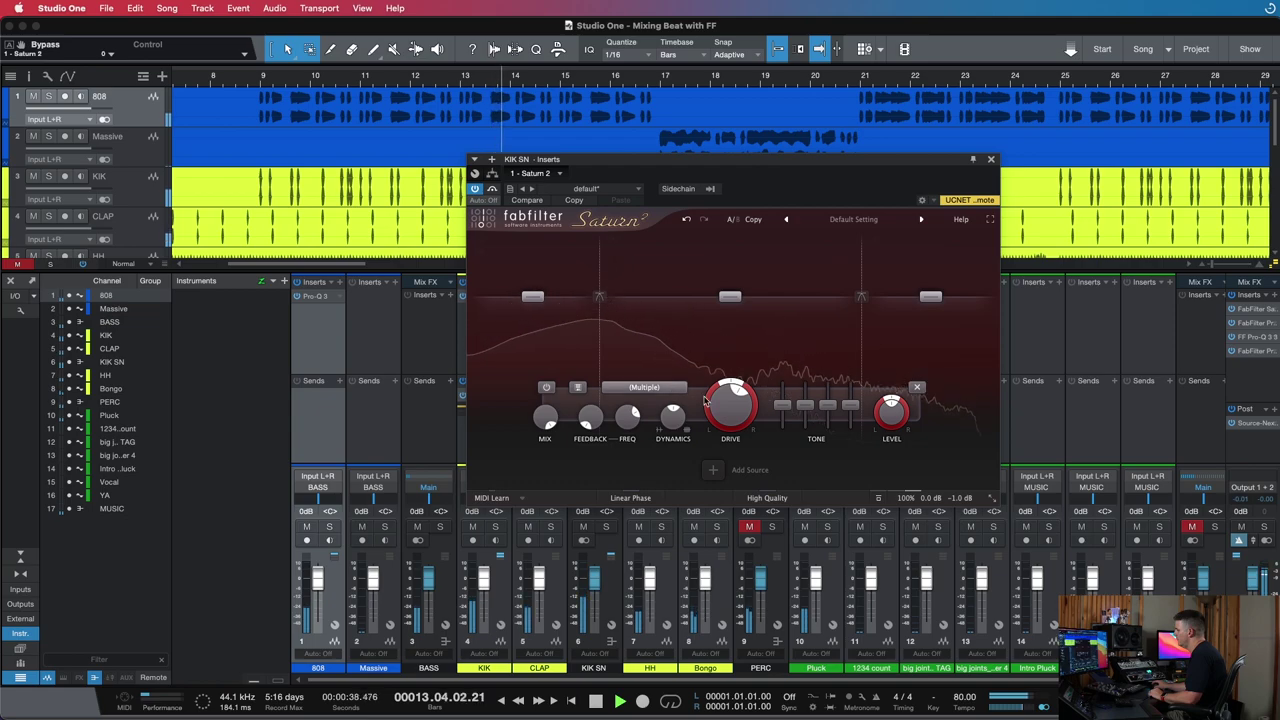
pyautogui.press('space')
pyautogui.click(709, 349)
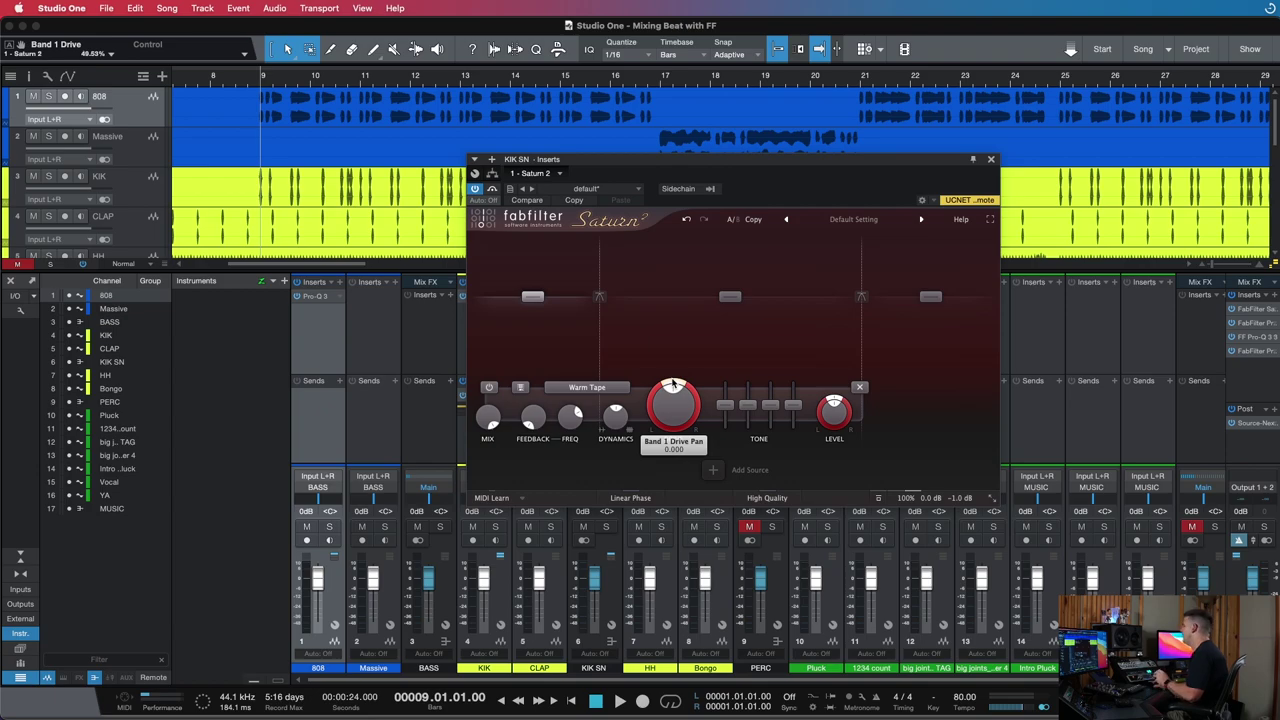
pyautogui.press('space')
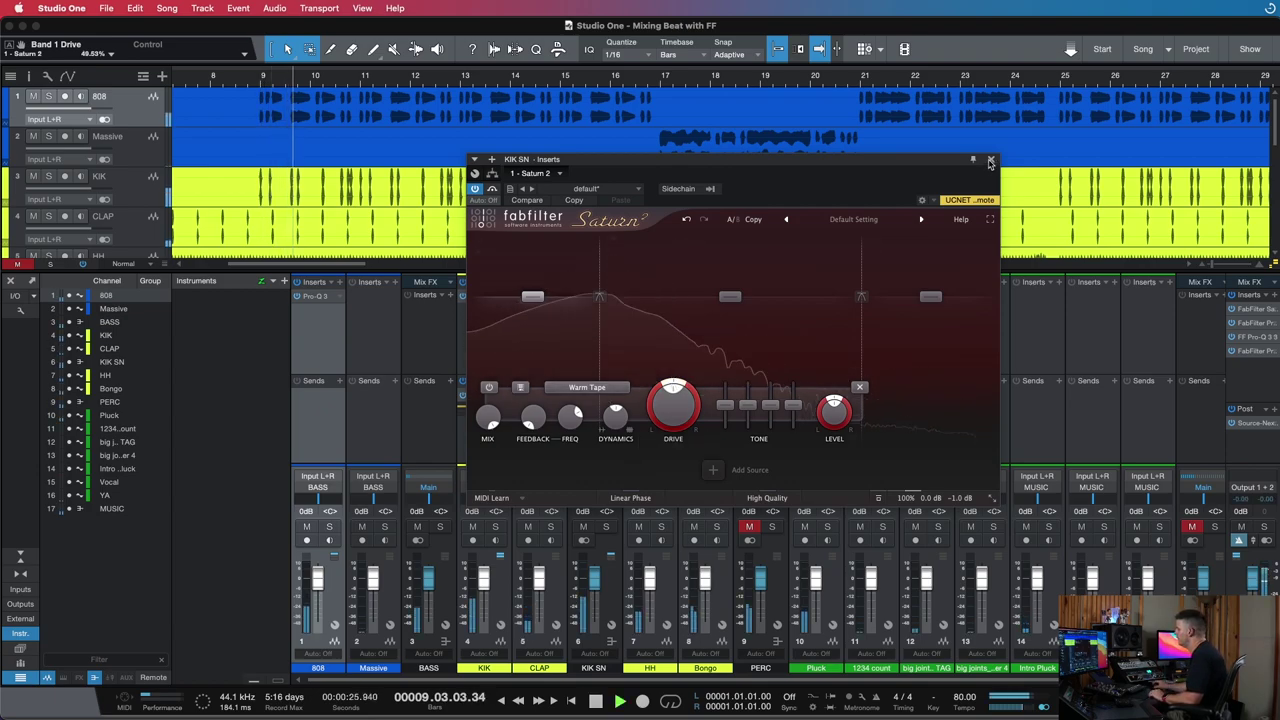
pyautogui.click(990, 160)
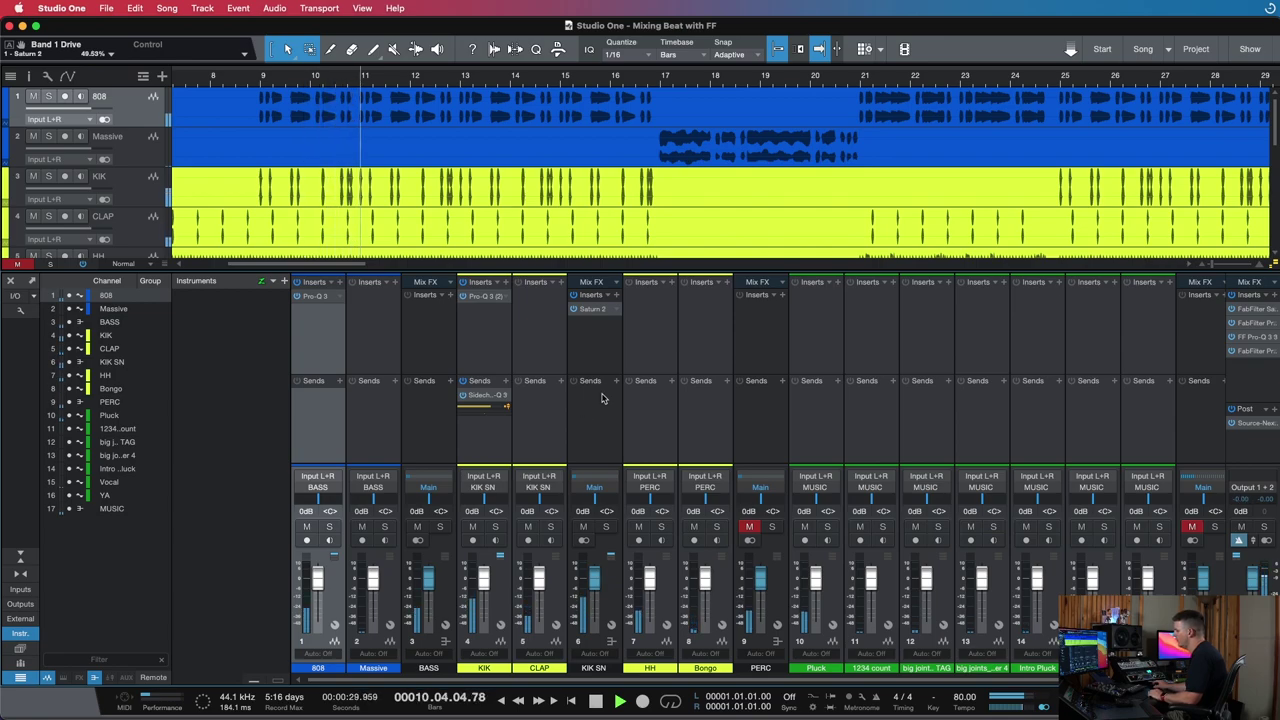
# Insert Pro-Q 3 on the CLAP channel via a 'fab' search
pyautogui.click(571, 324)
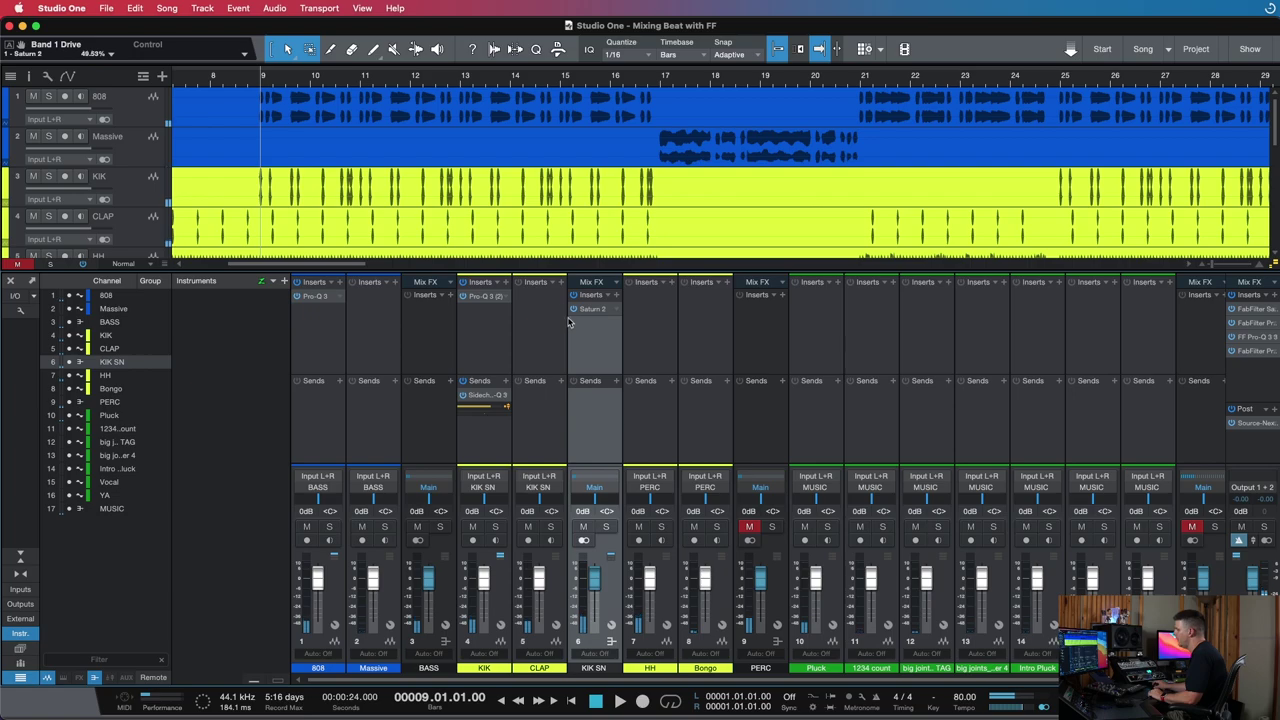
pyautogui.click(561, 312)
pyautogui.click(559, 285)
pyautogui.write('fab')
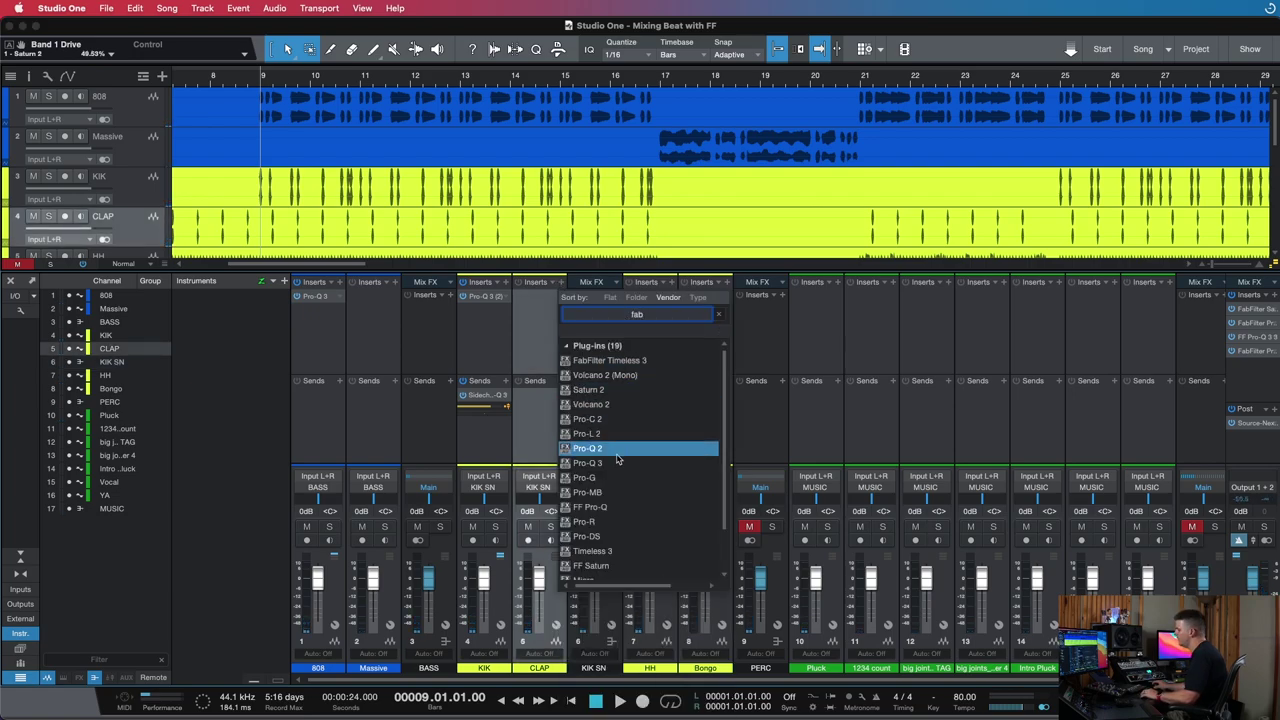
pyautogui.click(648, 389)
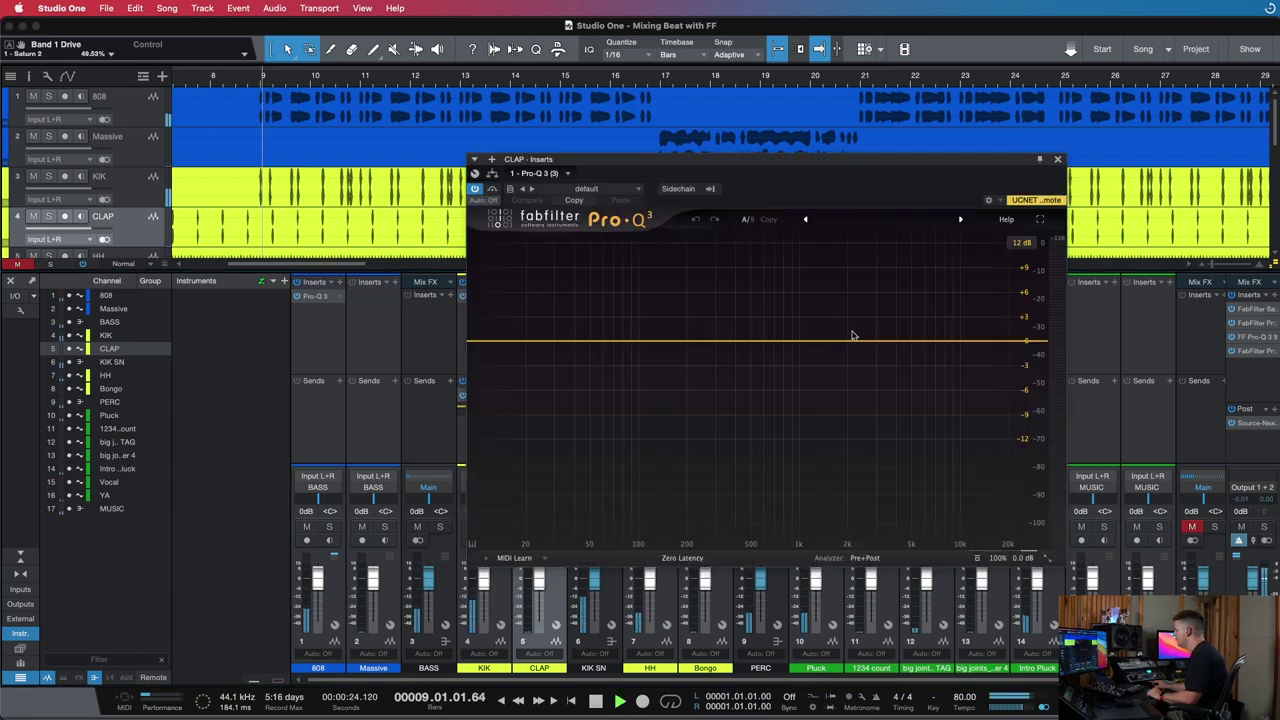
# Add a wide bell boost of about +4.2 dB near 4.2 kHz, then close the EQ
pyautogui.press('space')
pyautogui.moveTo(851, 338); pyautogui.dragTo(853, 323)
pyautogui.scroll(-10, 857, 323)
pyautogui.scroll(5, 857, 323)
pyautogui.moveTo(855, 323); pyautogui.dragTo(899, 307)
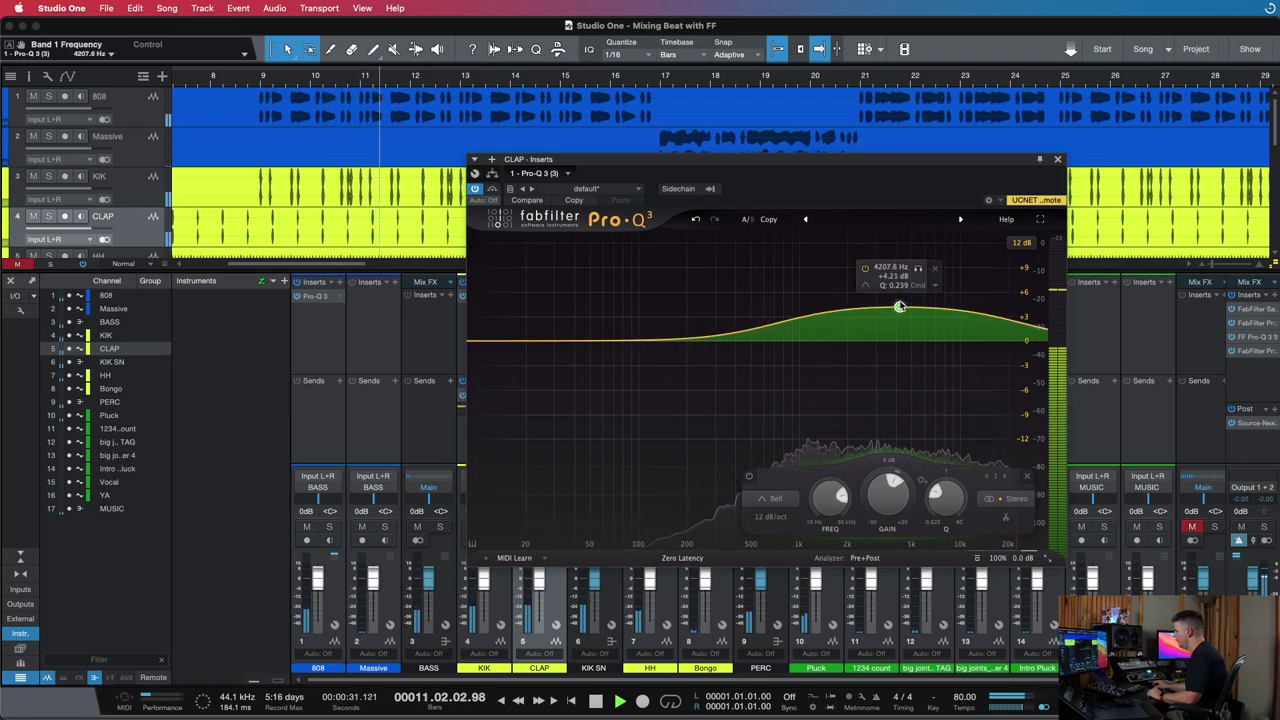
pyautogui.click(1057, 158)
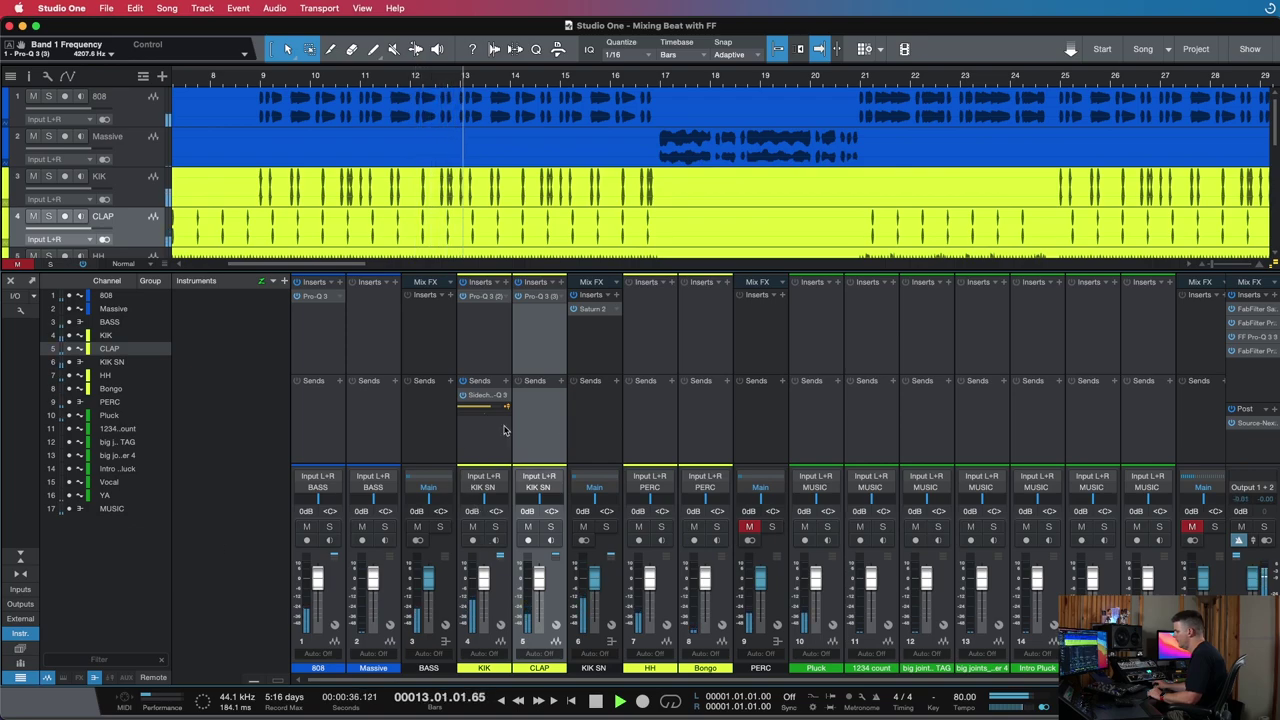
# Insert Pro-C 2 after Saturn 2 on the KIK SN channel via a 'fab' search
pyautogui.press('space')
pyautogui.click(616, 295)
pyautogui.write('fab')
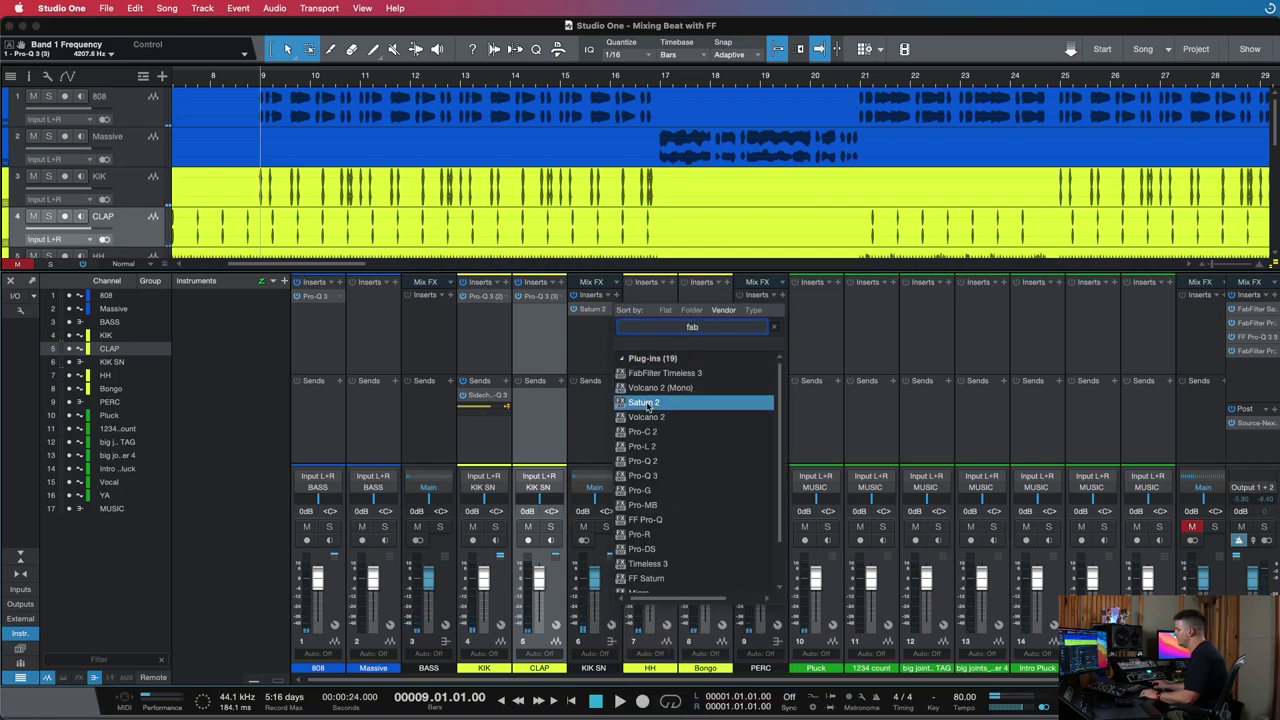
pyautogui.click(658, 437)
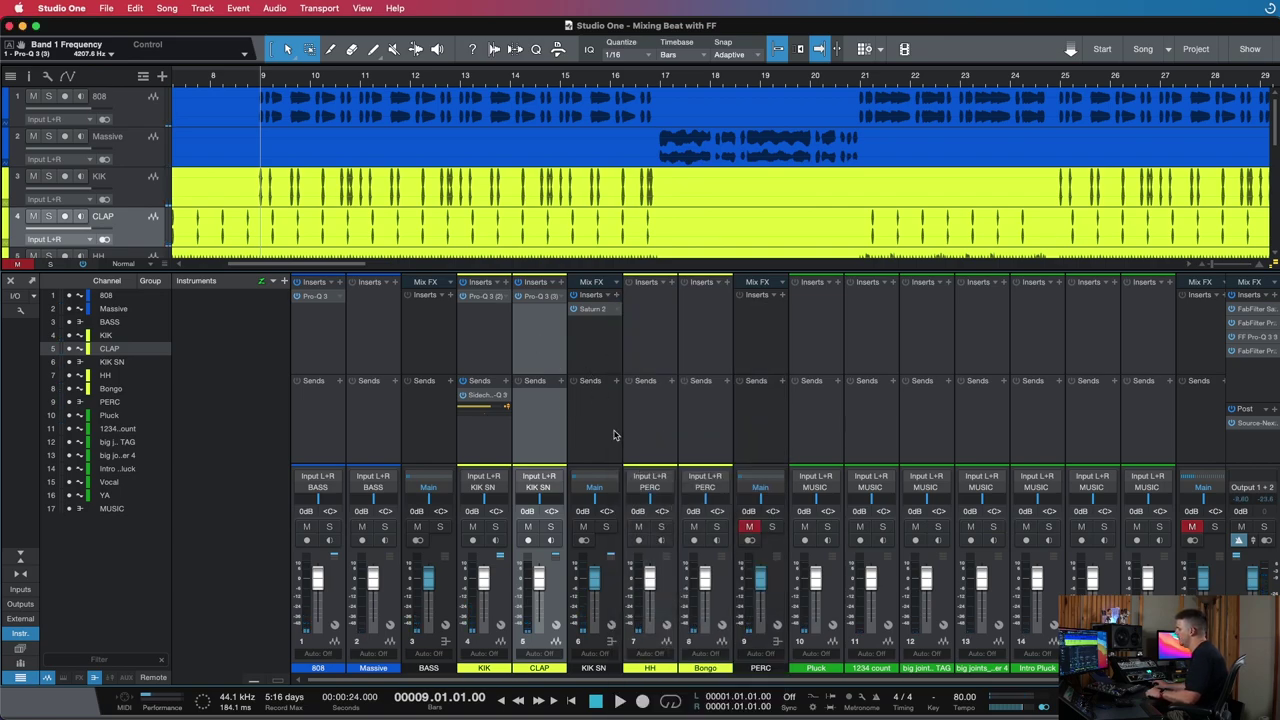
pyautogui.moveTo(790, 158); pyautogui.dragTo(911, 165)
# Slow the attack to about 80 ms, set threshold near -18 dB, A/B with bypass, and close
pyautogui.press('space')
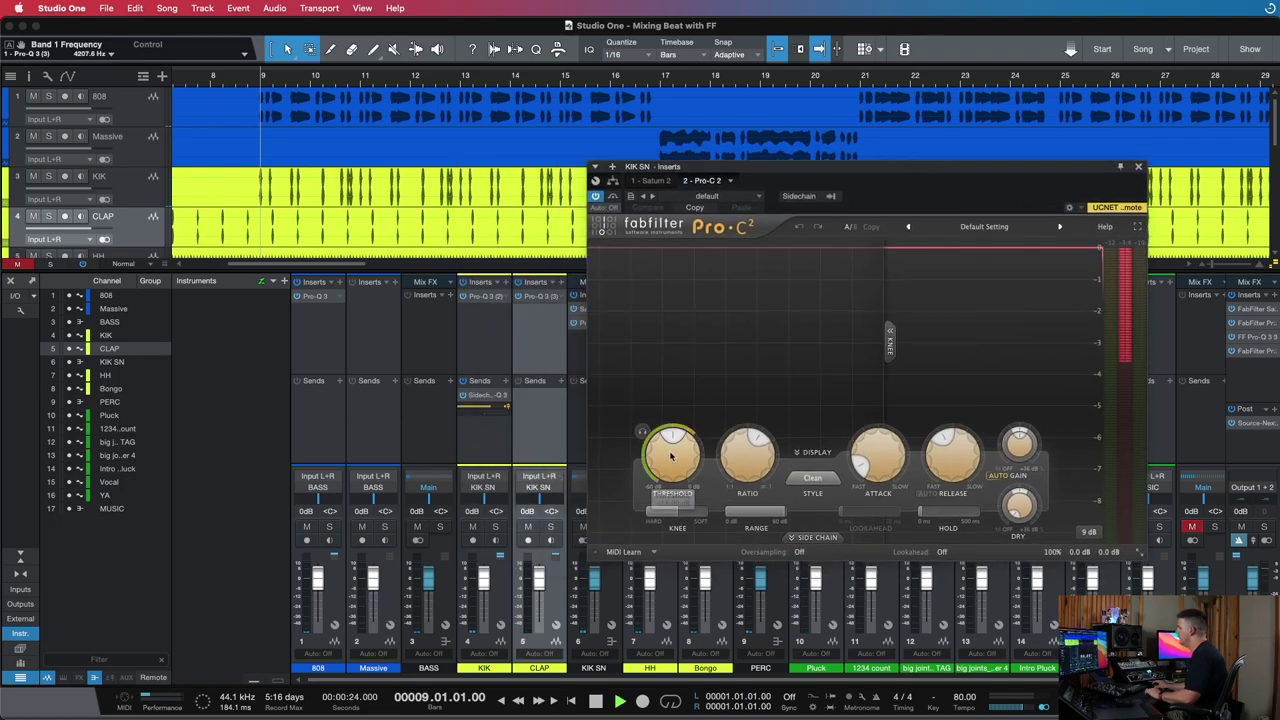
pyautogui.click(953, 455)
pyautogui.moveTo(847, 435); pyautogui.dragTo(885, 391)
pyautogui.click(675, 453)
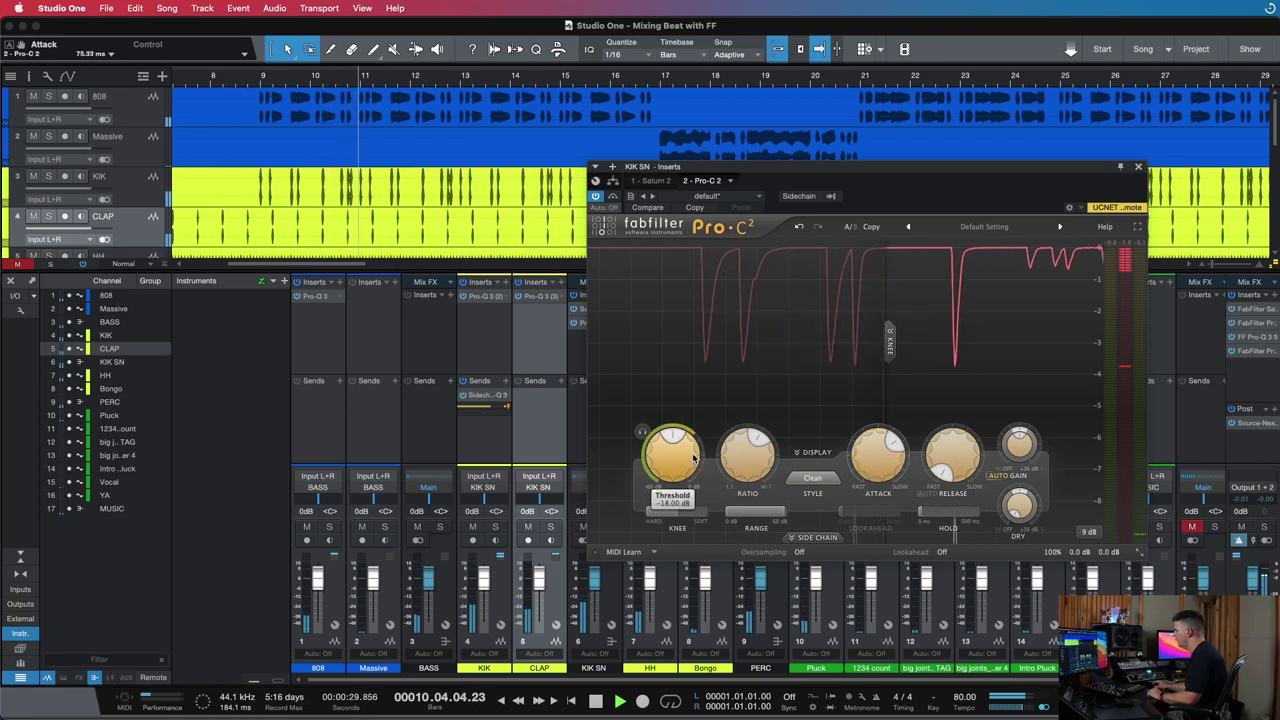
pyautogui.moveTo(675, 453); pyautogui.dragTo(657, 447)
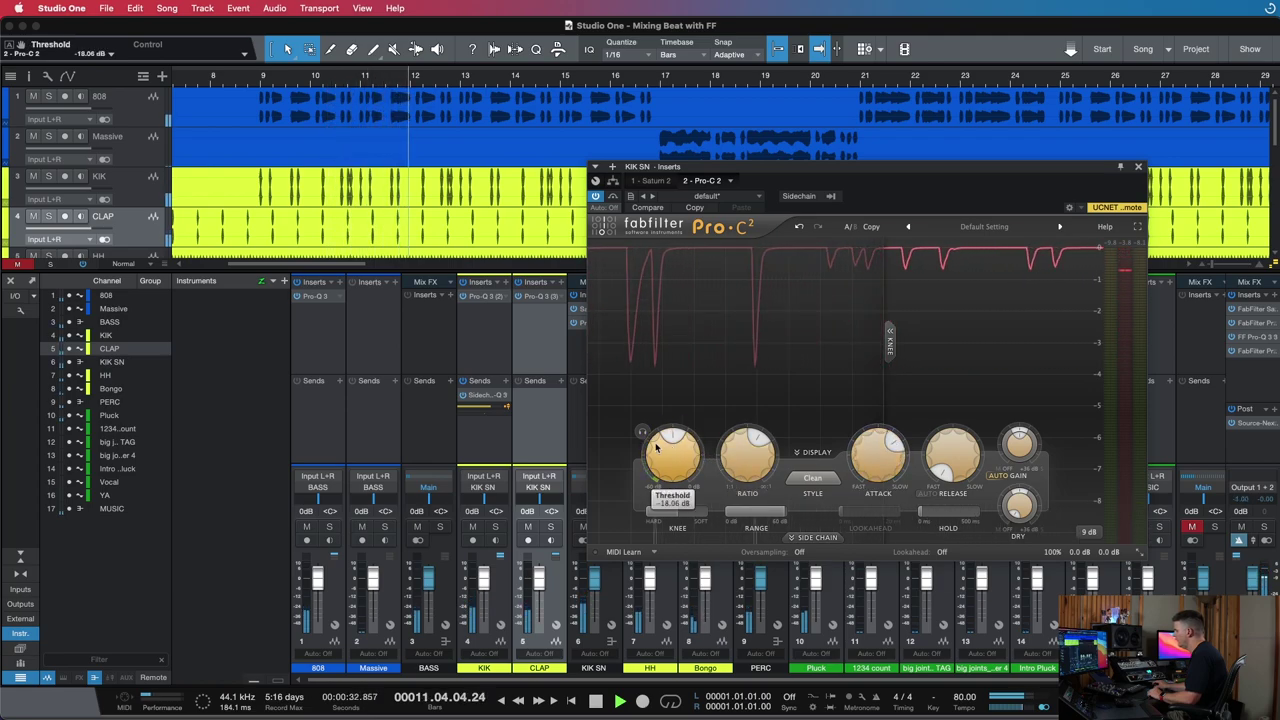
pyautogui.click(613, 197)
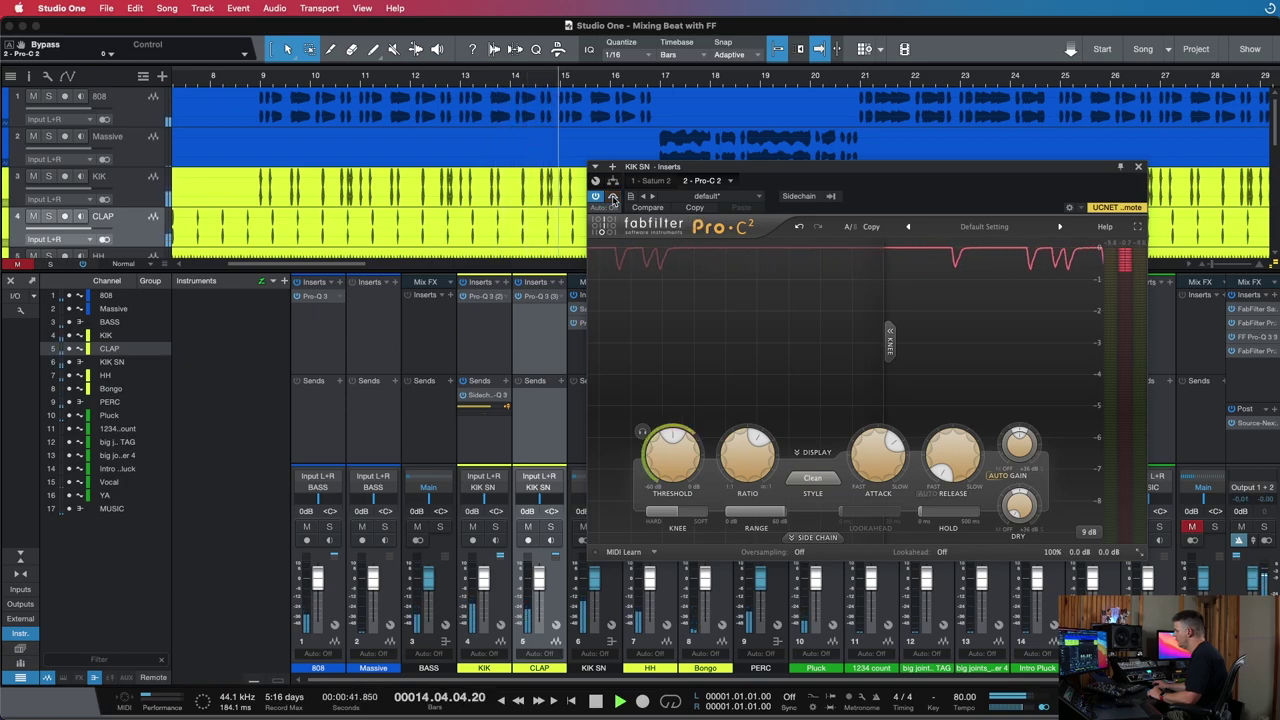
pyautogui.press('space')
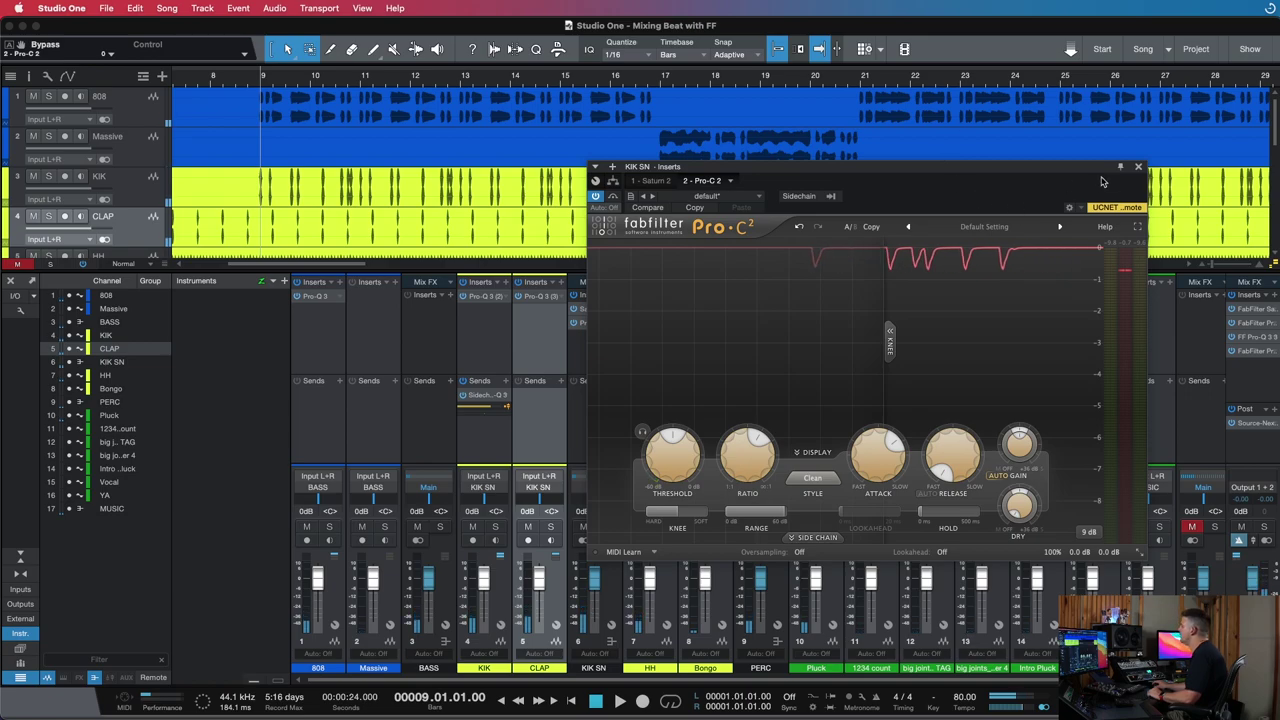
pyautogui.click(1138, 166)
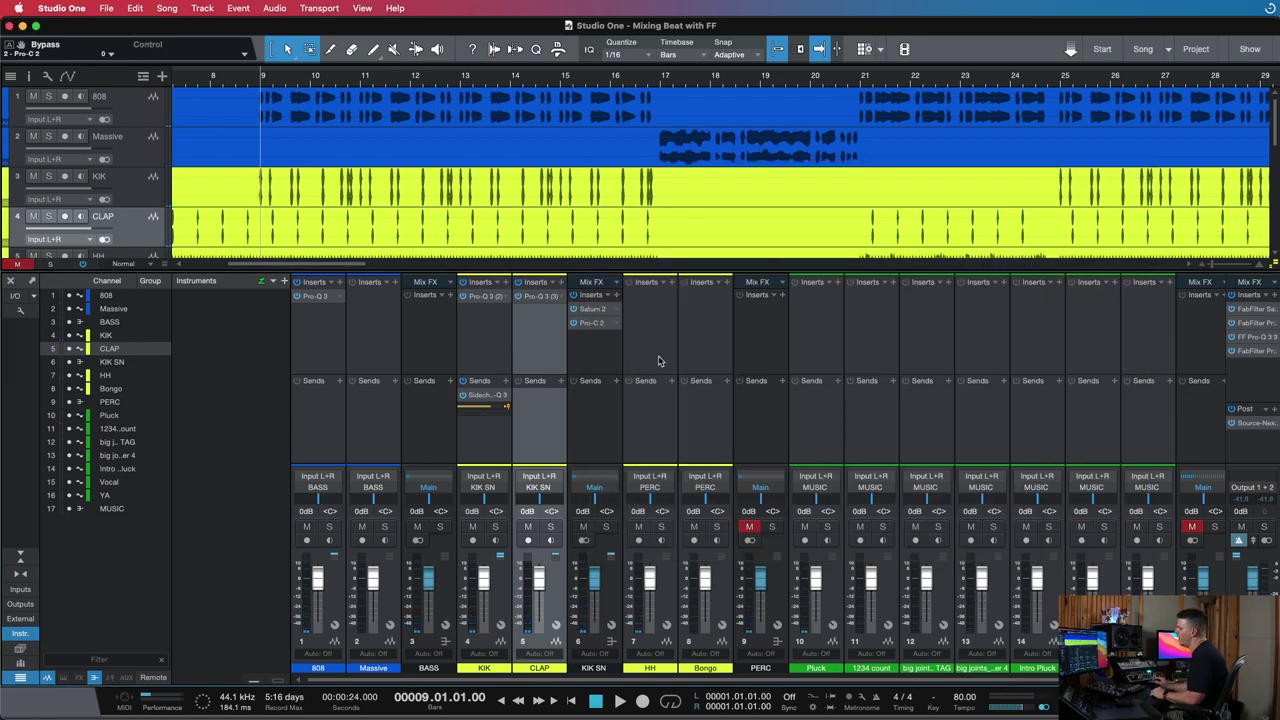
# Move KIK SN's Saturn 2 onto the BASS channel's inserts
pyautogui.click(442, 332)
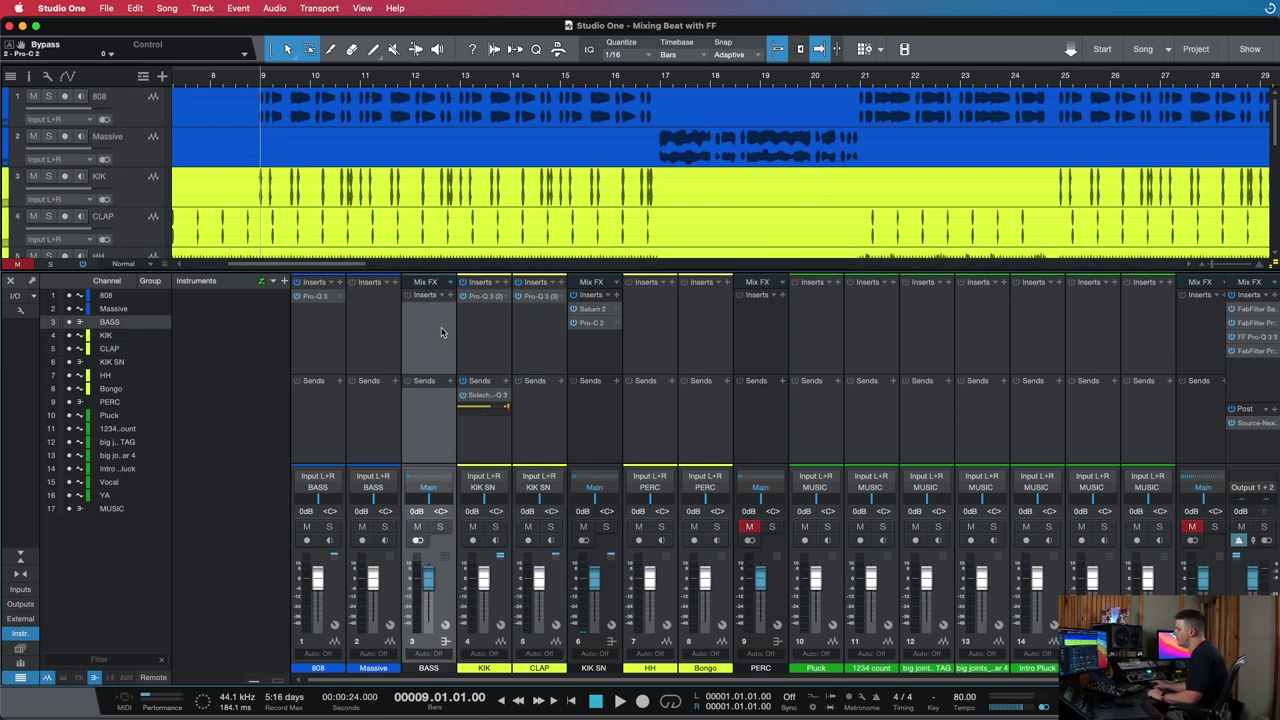
pyautogui.click(452, 302)
pyautogui.click(612, 307)
pyautogui.moveTo(583, 322); pyautogui.dragTo(428, 318)
# Reopen the Saturn 2 editor on BASS, leaving the Warm Tape style unchanged
pyautogui.click(440, 316)
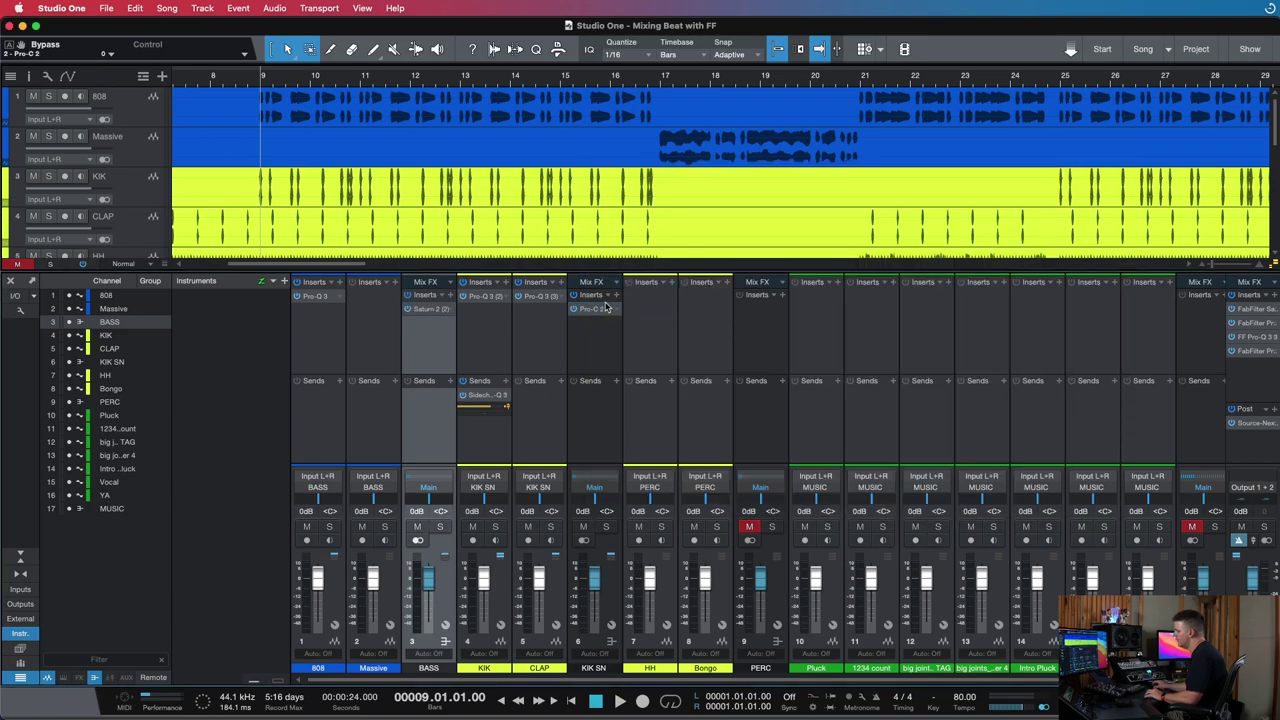
pyautogui.click(421, 312)
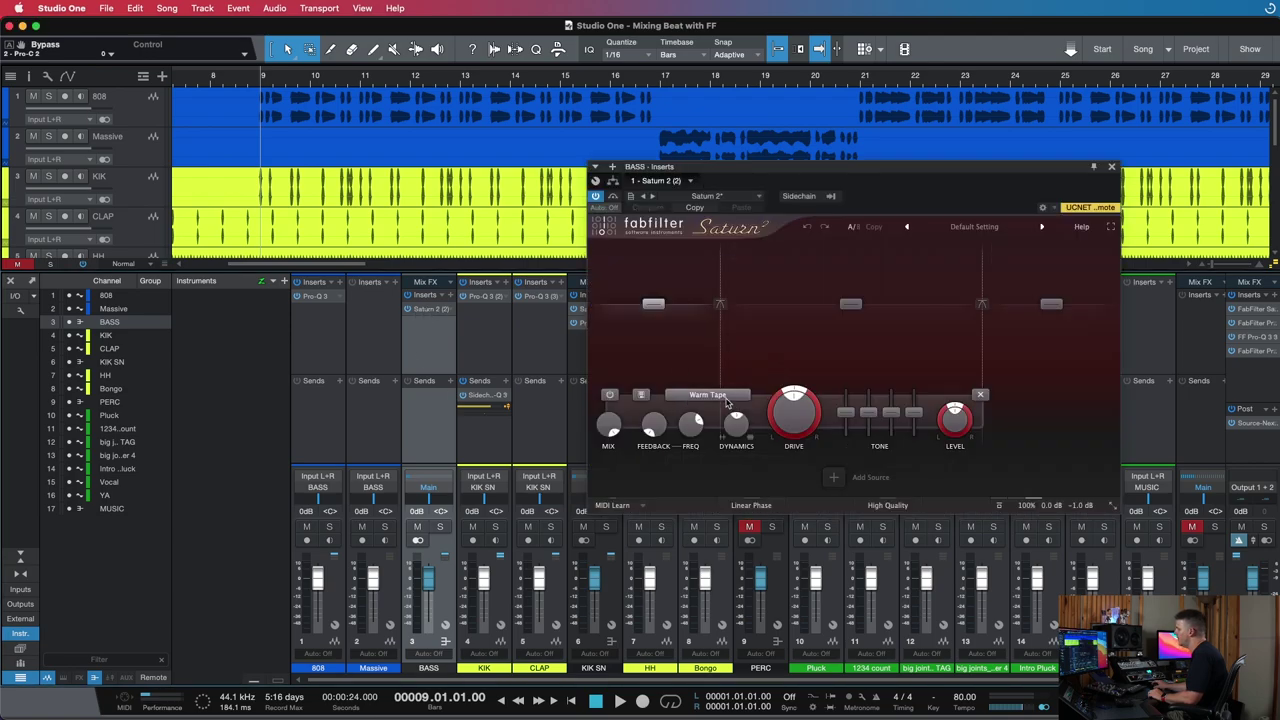
pyautogui.click(728, 397)
pyautogui.click(419, 312)
pyautogui.click(419, 312)
pyautogui.click(592, 310)
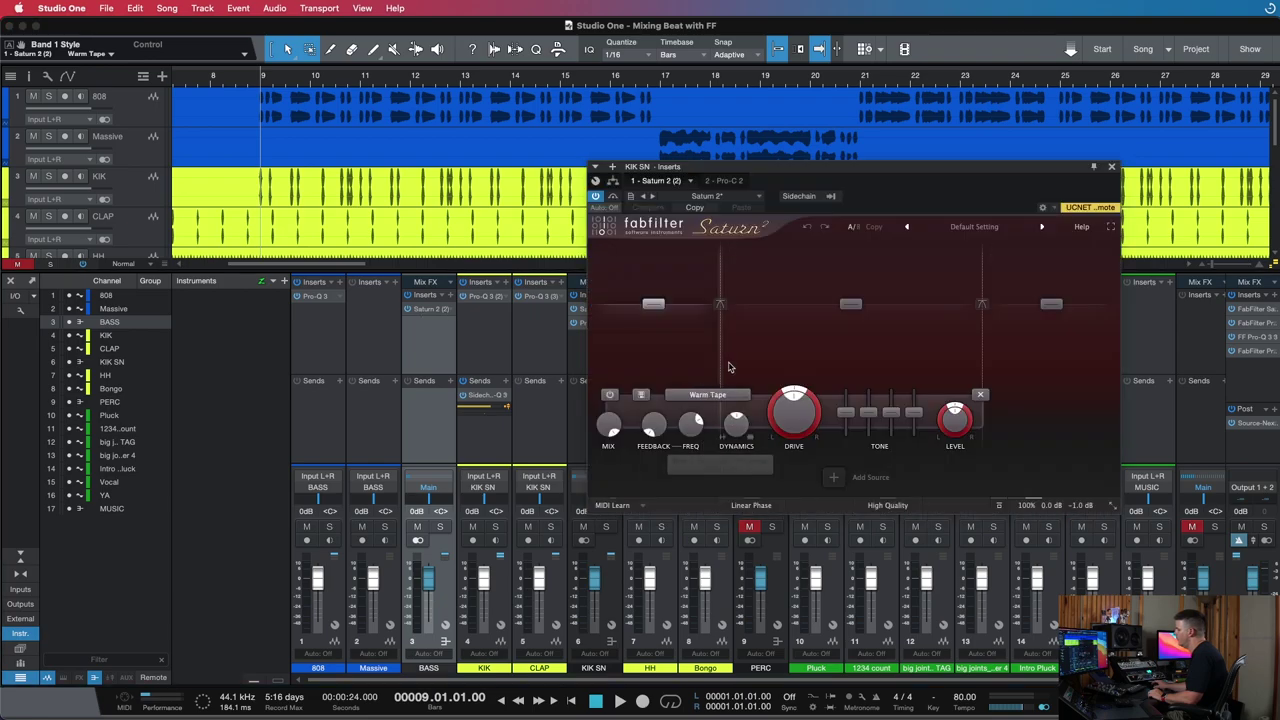
pyautogui.click(428, 310)
pyautogui.click(428, 310)
# Set the first and middle bands to Gentle Transformer and audition the saturated bass
pyautogui.click(710, 396)
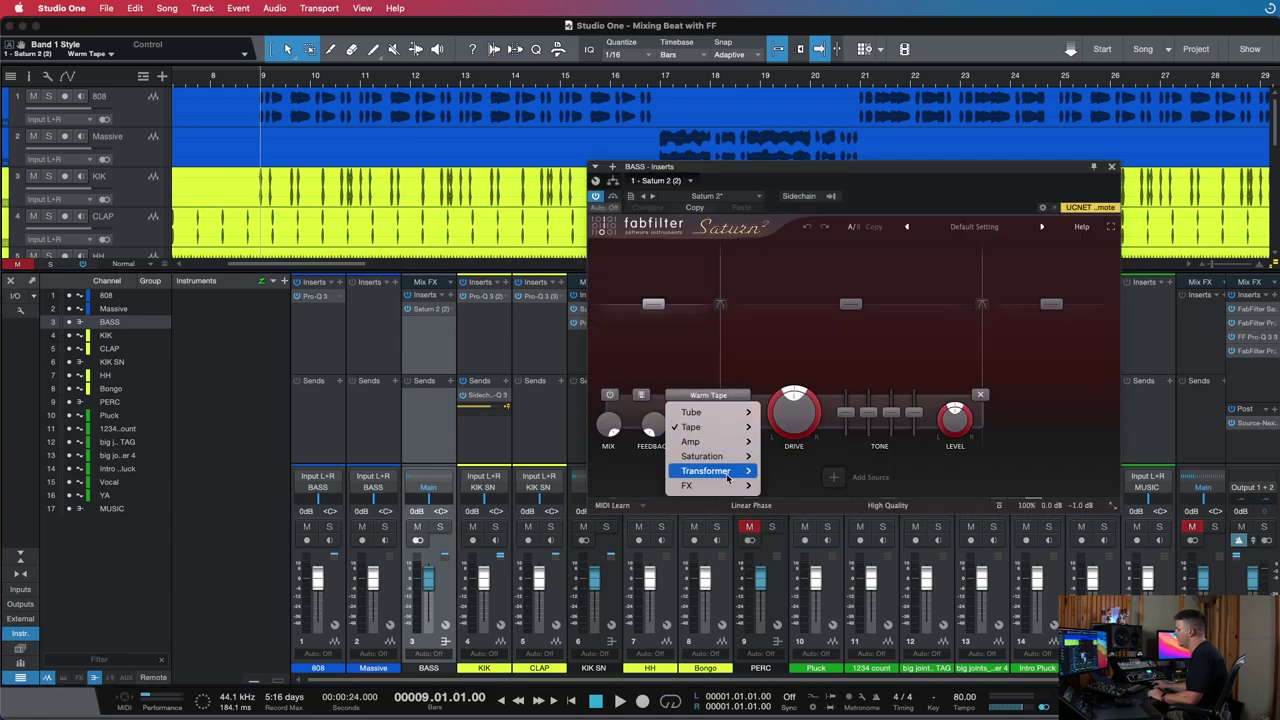
pyautogui.moveTo(727, 479)
pyautogui.click(805, 464)
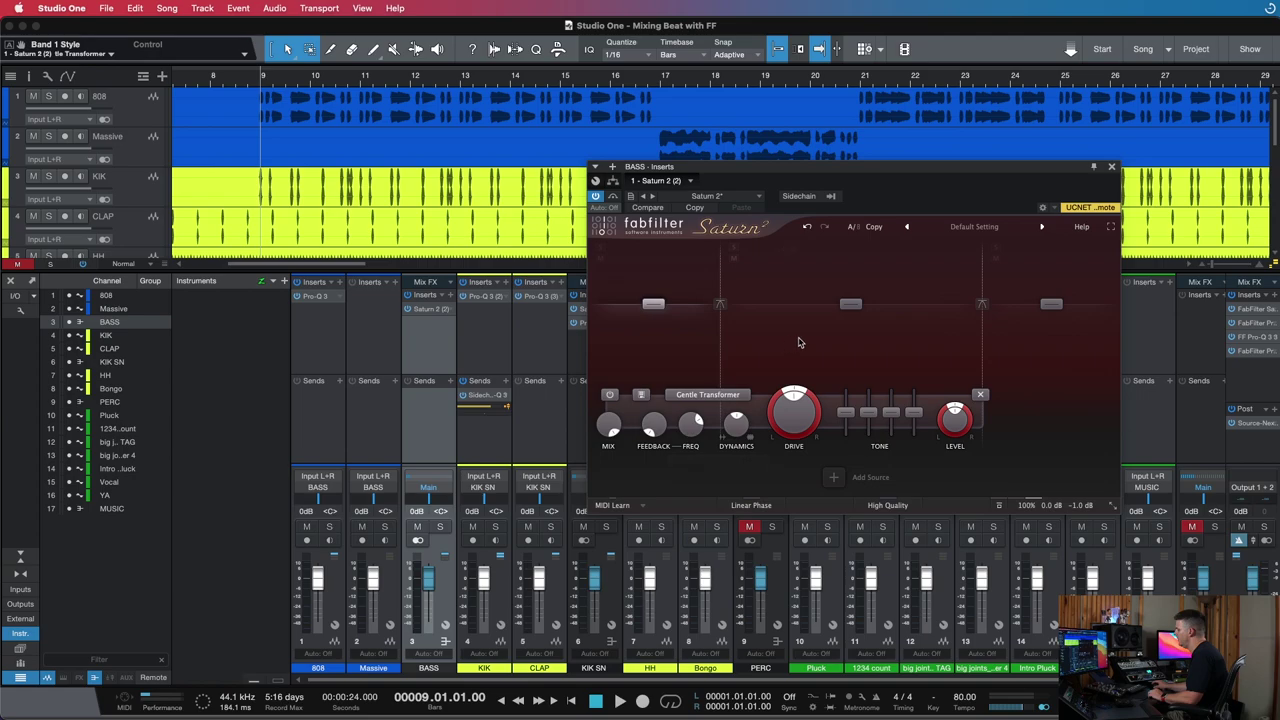
pyautogui.click(765, 395)
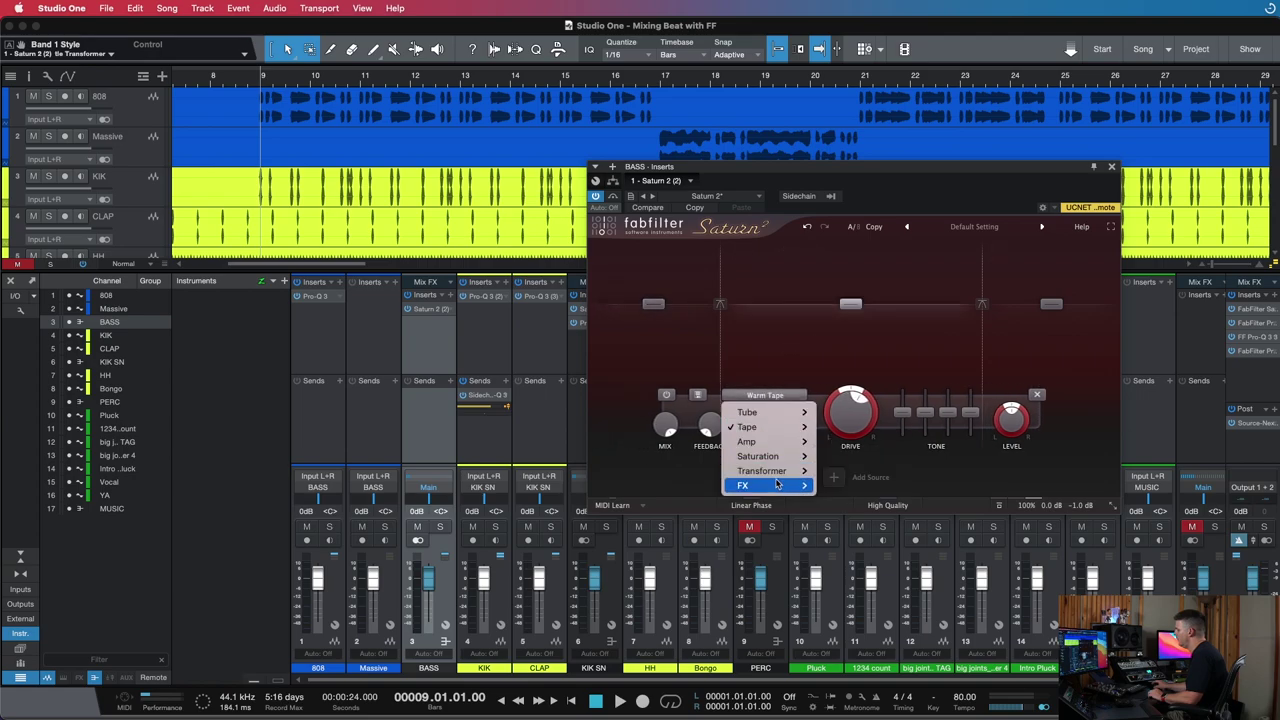
pyautogui.moveTo(775, 470)
pyautogui.click(855, 469)
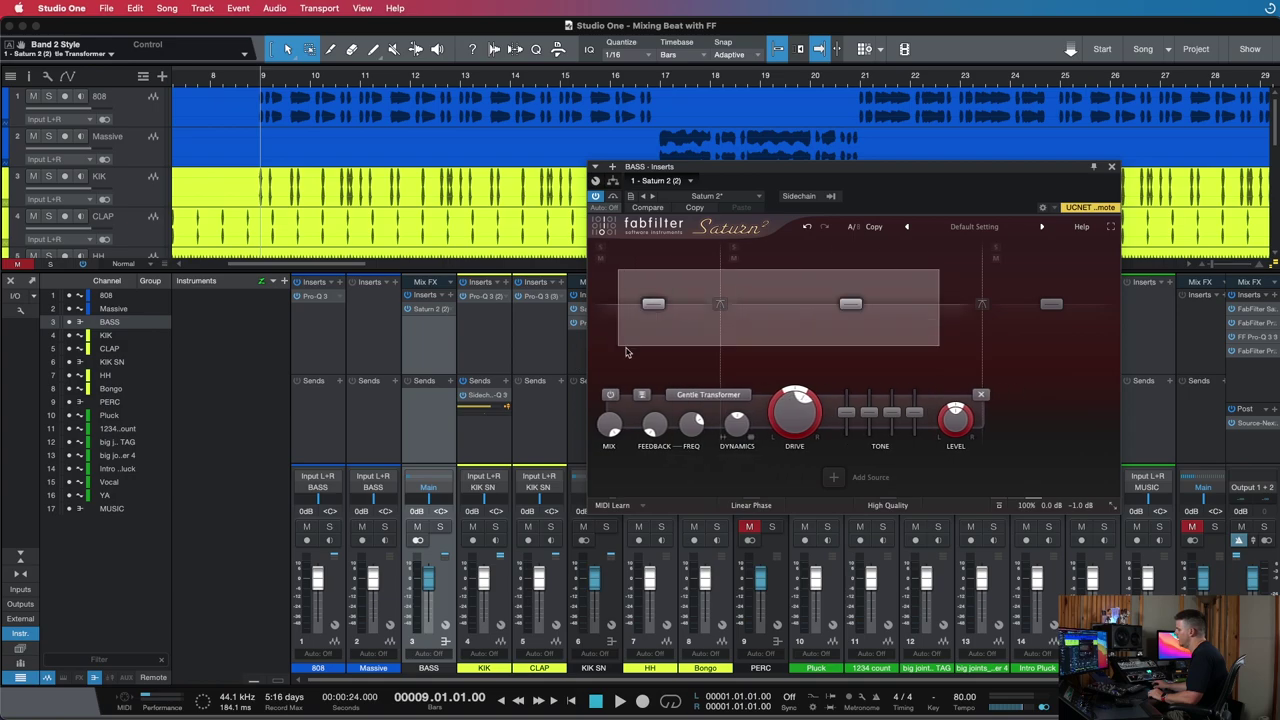
pyautogui.press('space')
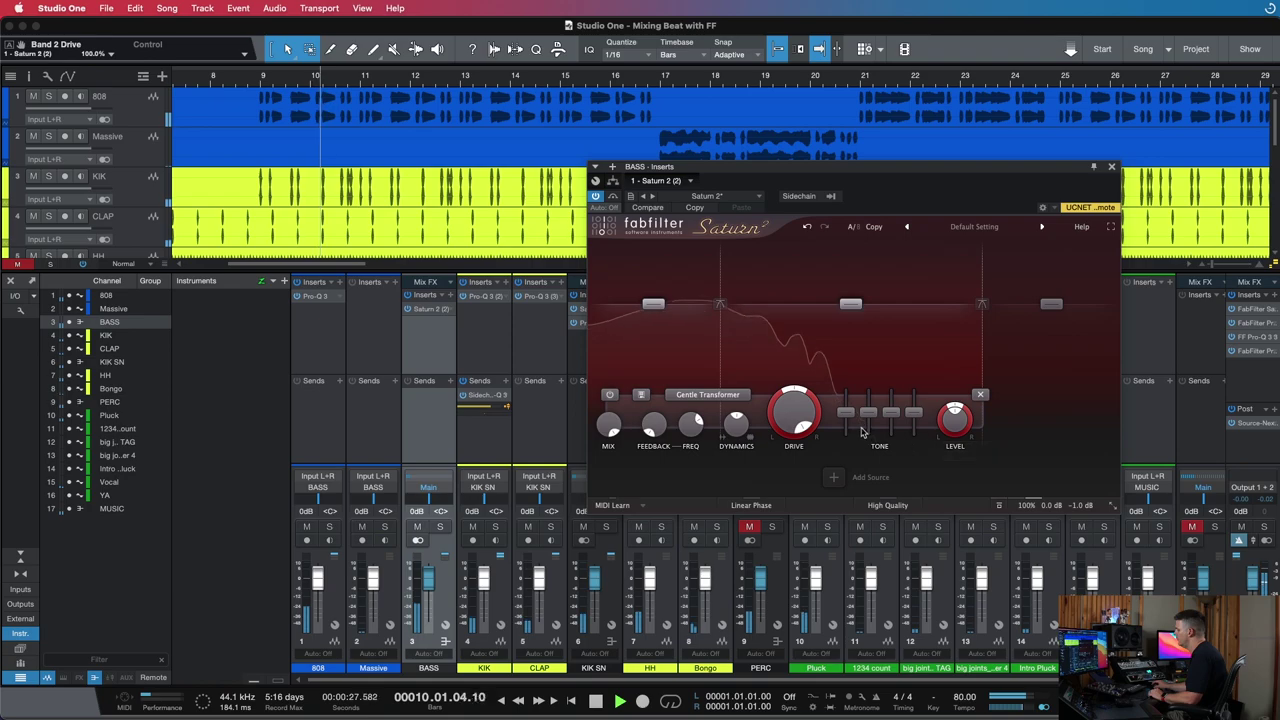
pyautogui.press('space')
# Browse Saturn 2's preset list and sidechain source list without changing anything
pyautogui.moveTo(770, 262)
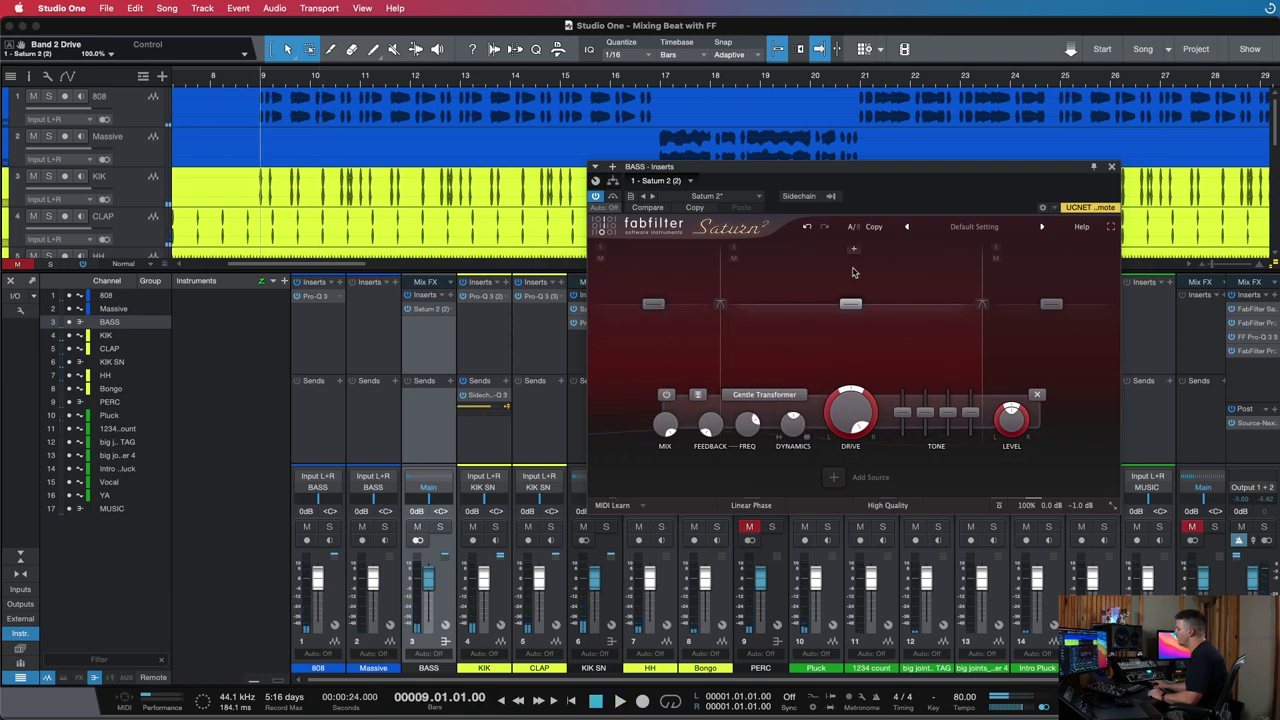
pyautogui.click(724, 198)
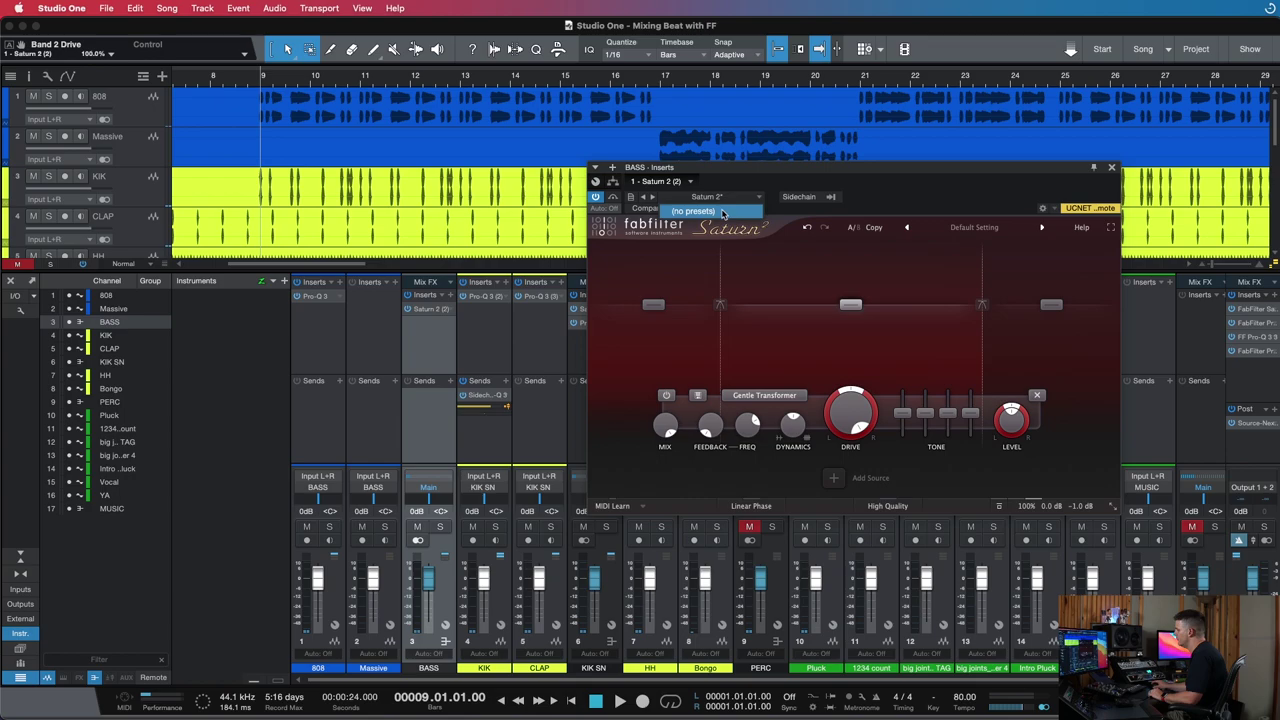
pyautogui.click(817, 288)
pyautogui.click(820, 197)
pyautogui.click(763, 215)
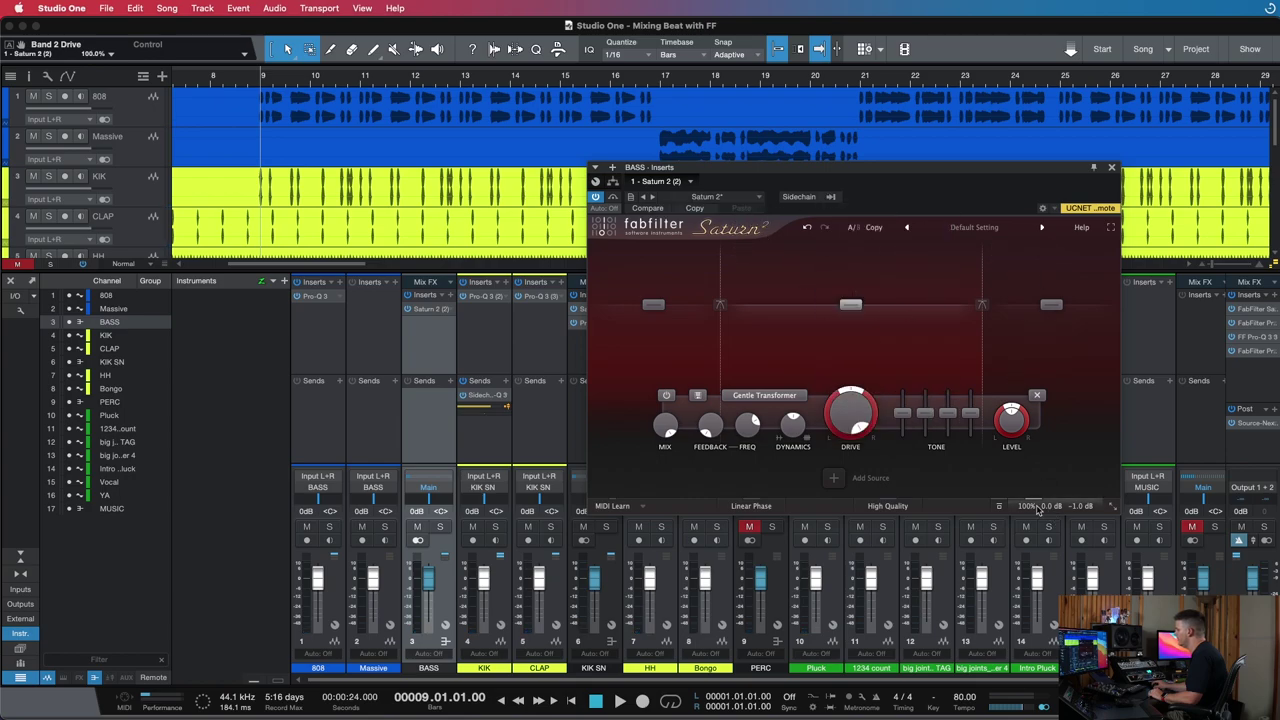
# Remove the old Saturn insert from BASS and insert a fresh Saturn 2
pyautogui.rightClick(447, 312)
pyautogui.click(452, 411)
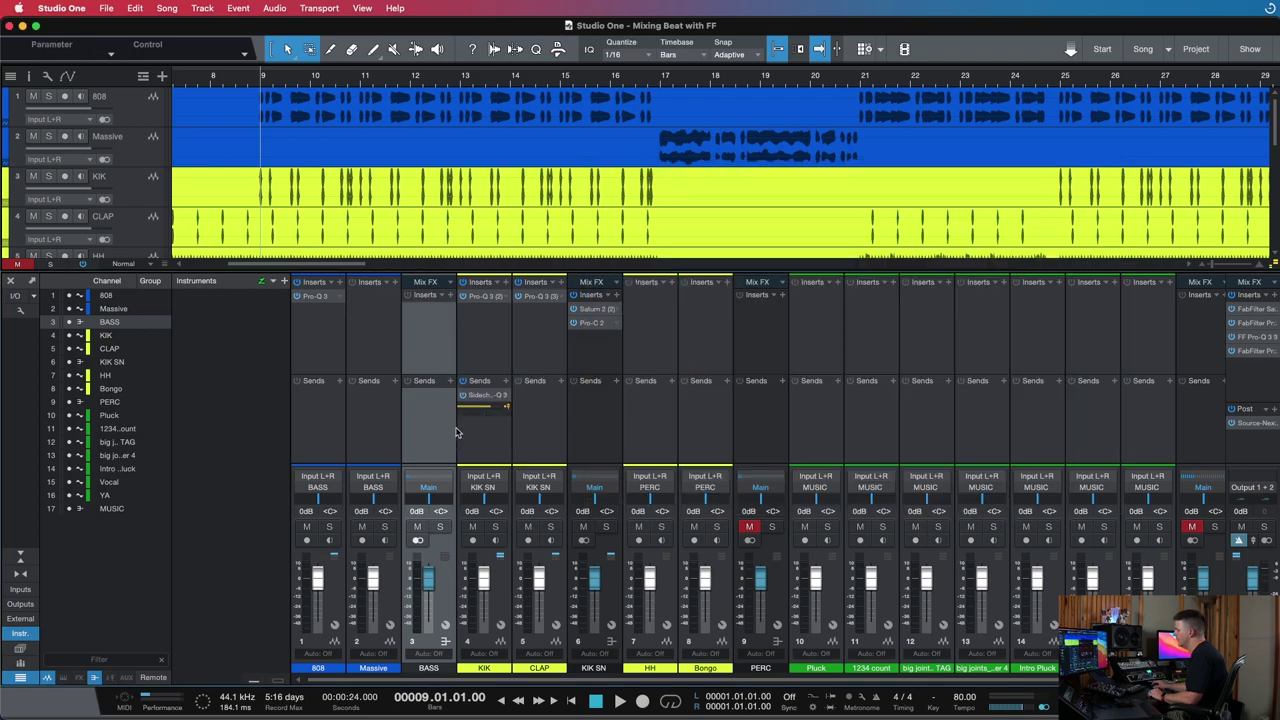
pyautogui.click(448, 296)
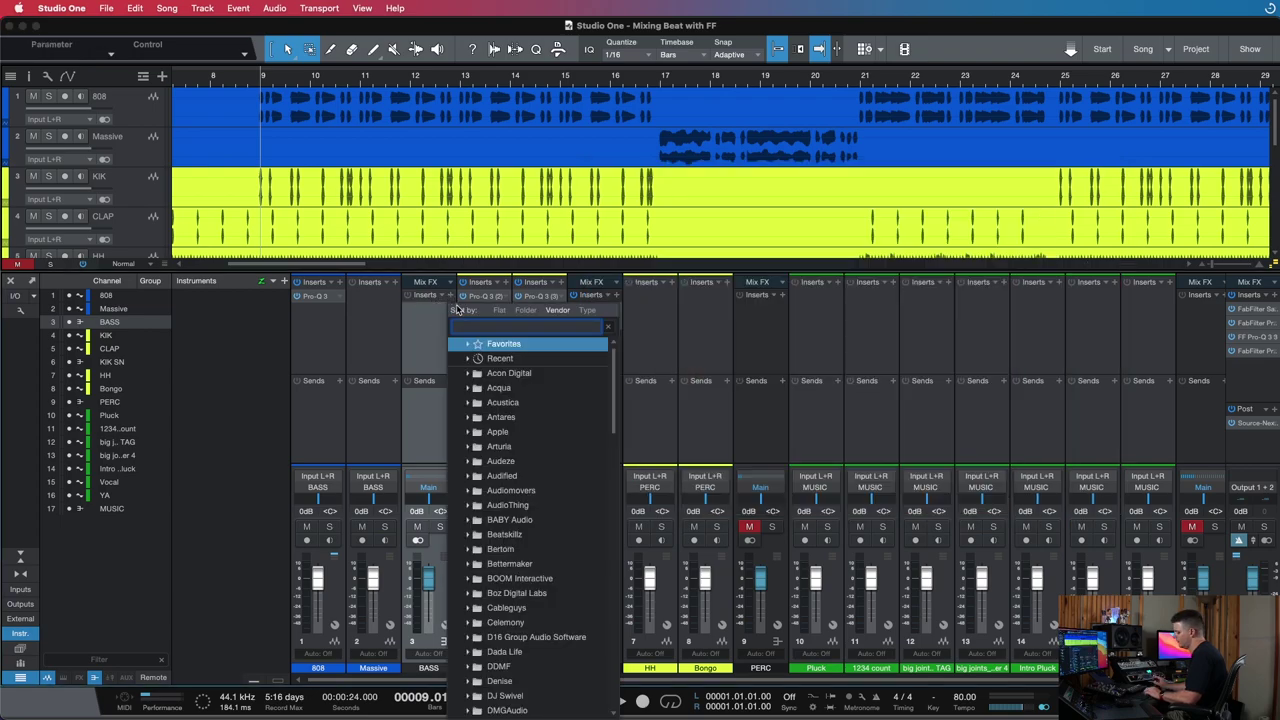
pyautogui.write('saturn')
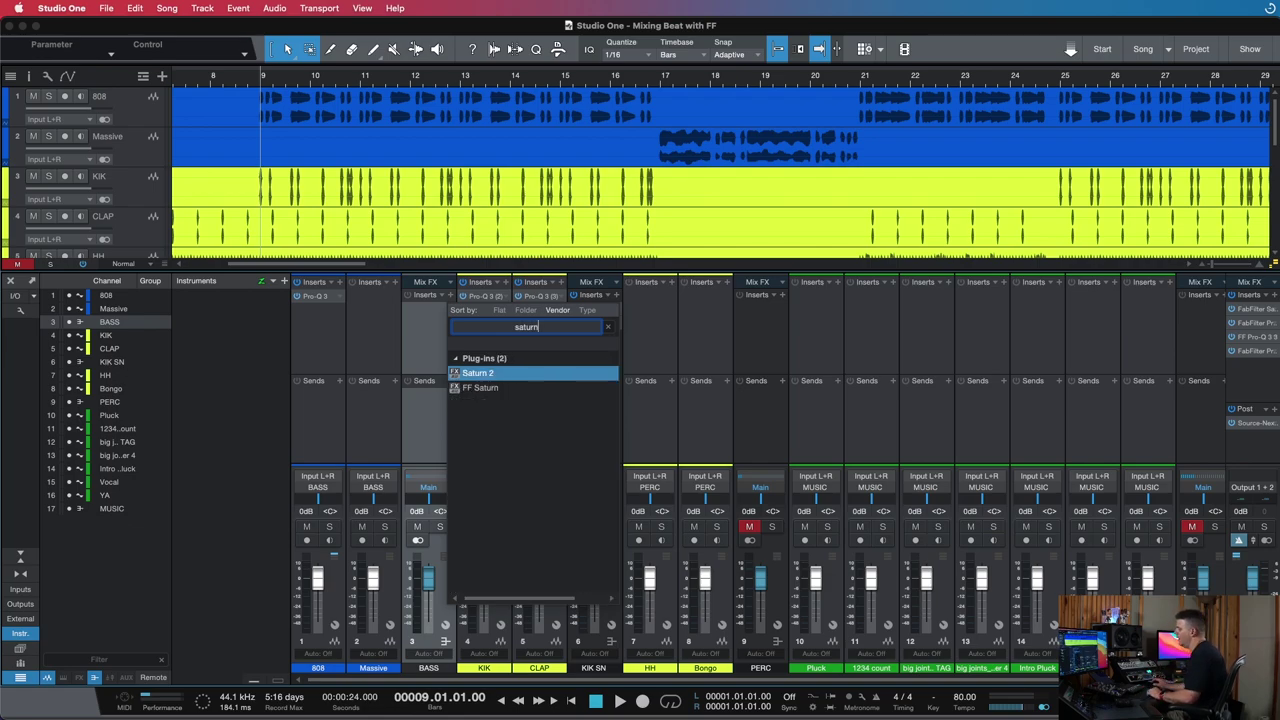
pyautogui.press('Return')
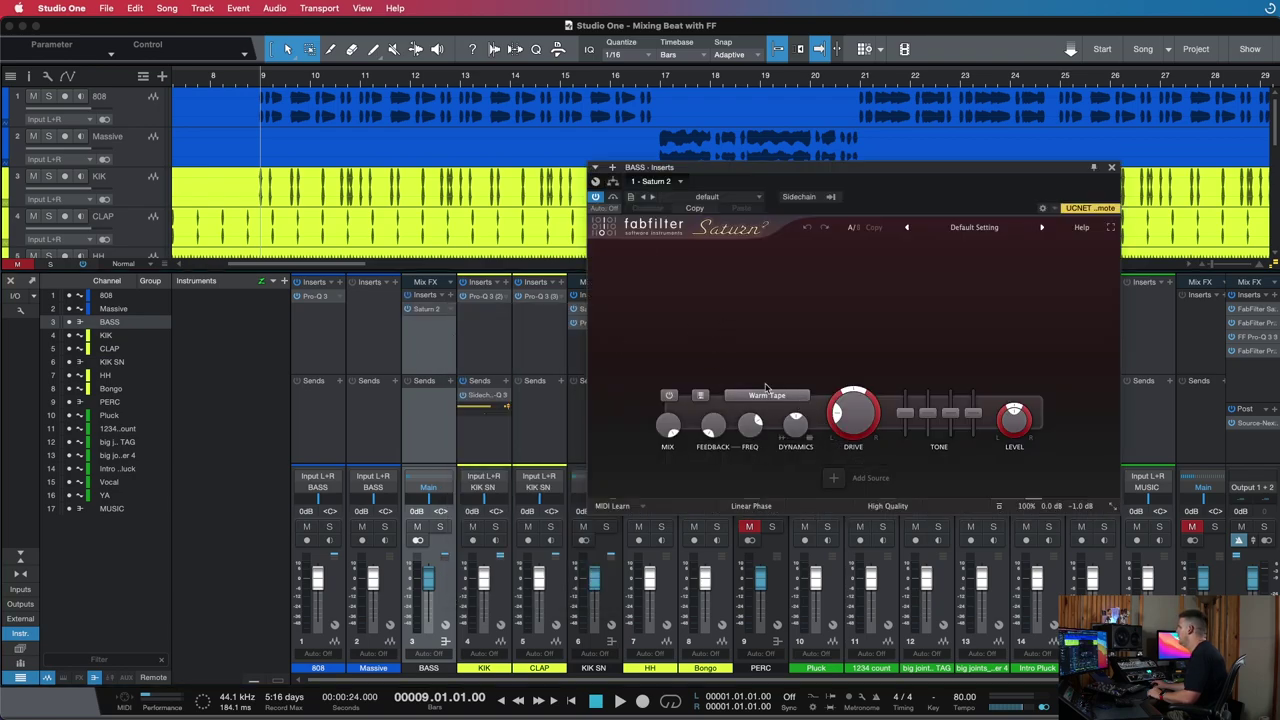
# Choose American Tweed Amp saturation, lower the mix to about 9%, and set oversampling to Good
pyautogui.click(767, 396)
pyautogui.moveTo(754, 443)
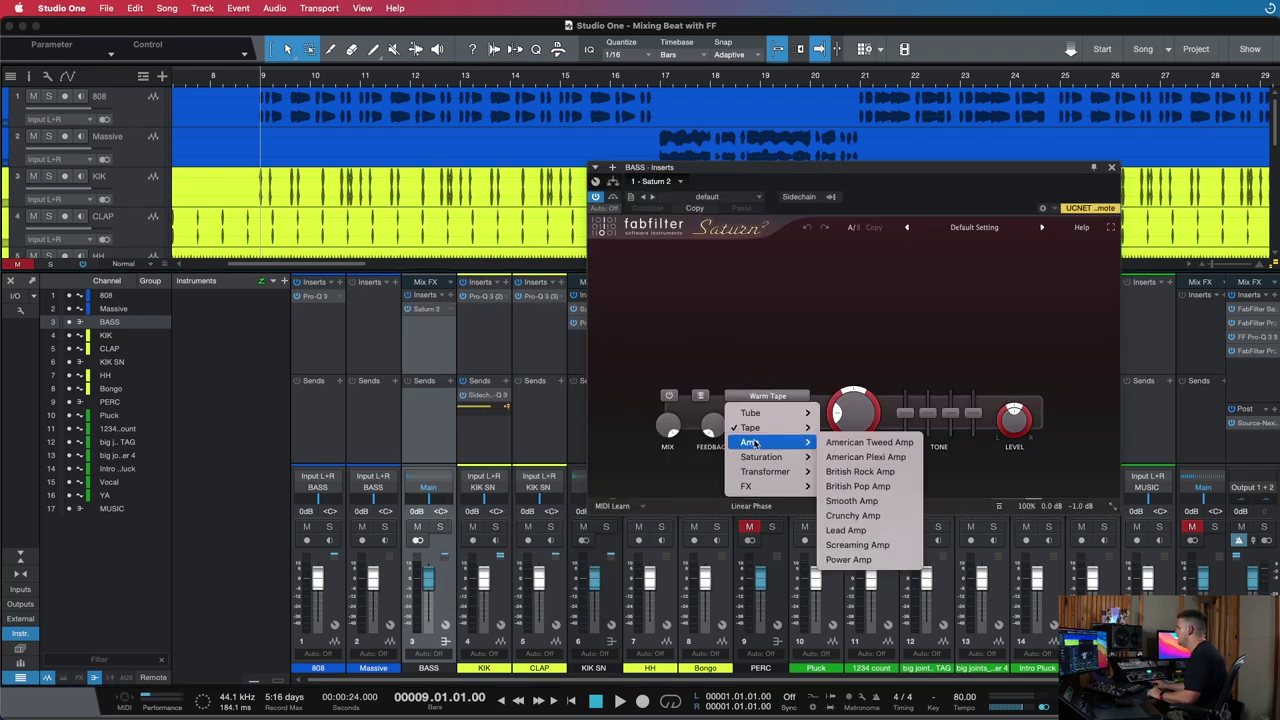
pyautogui.click(850, 440)
pyautogui.press('space')
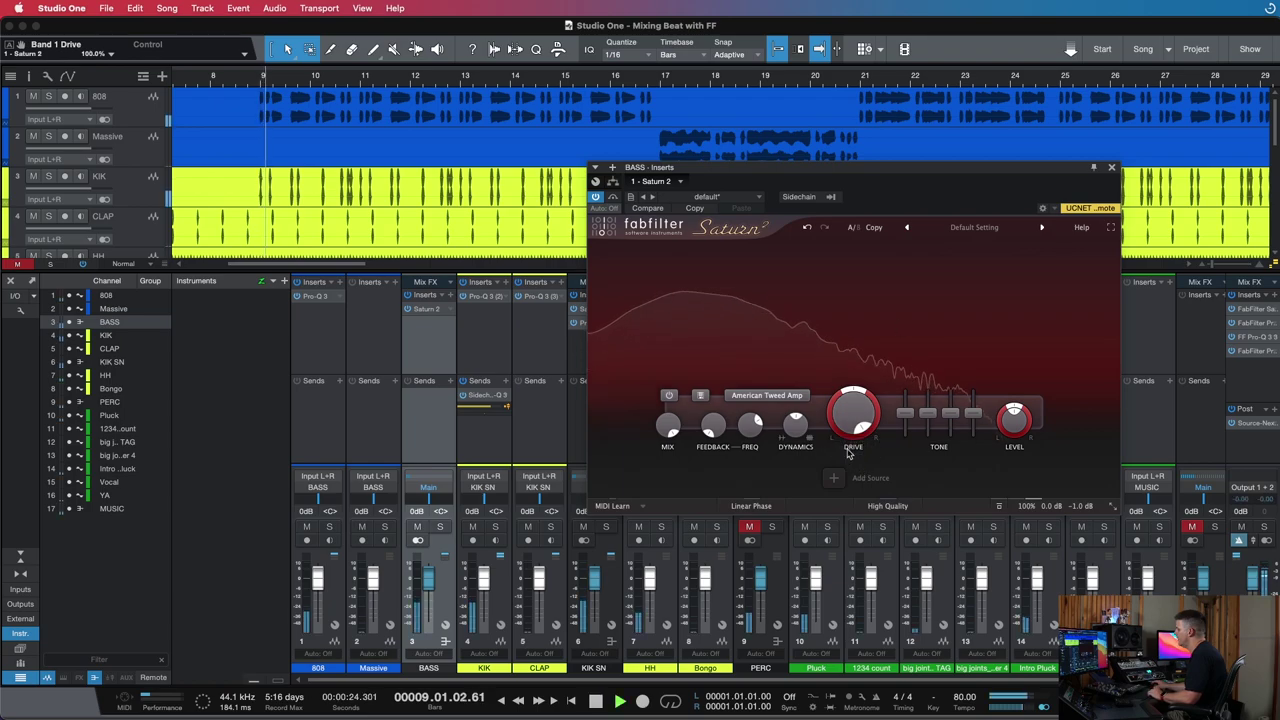
pyautogui.press('space')
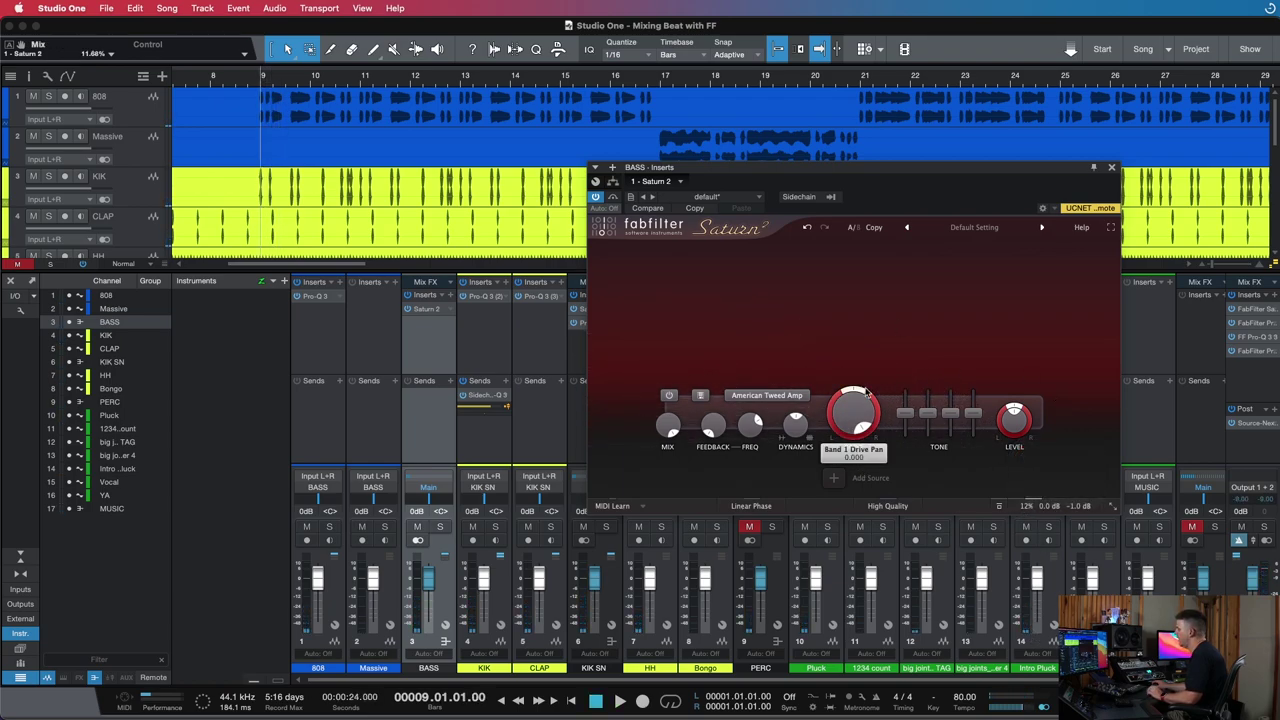
pyautogui.press('space')
pyautogui.moveTo(1022, 517)
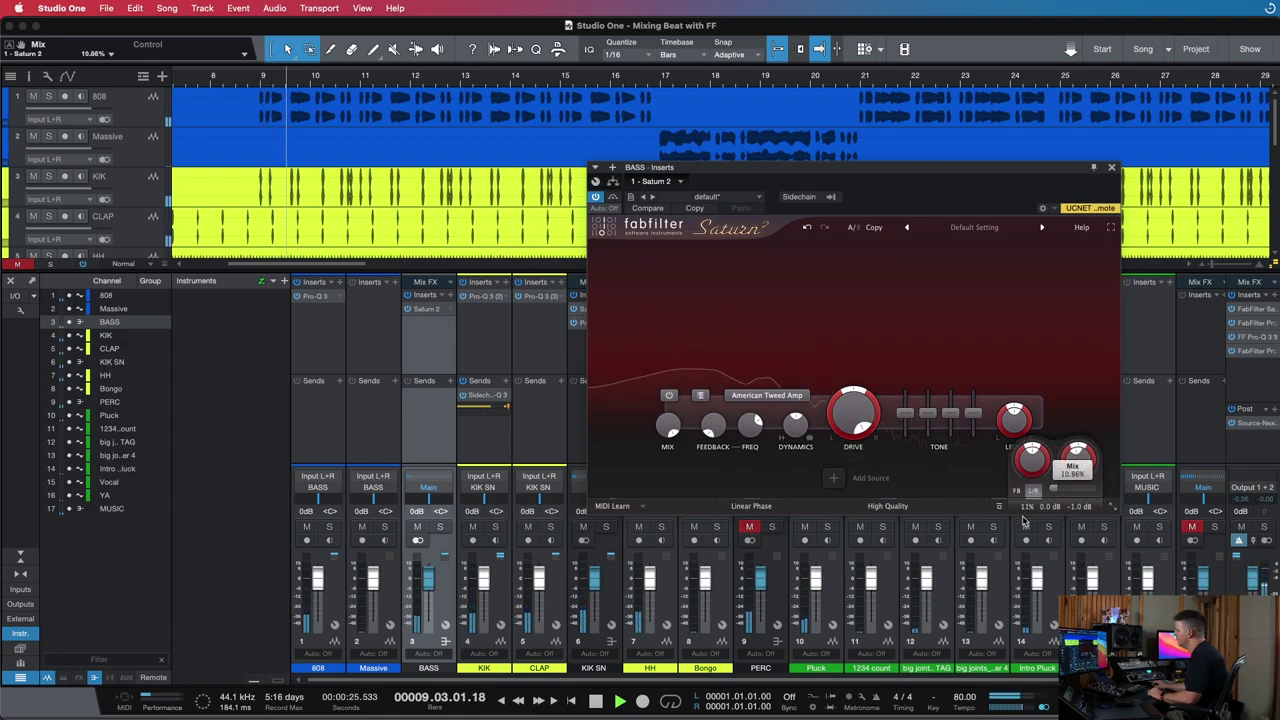
pyautogui.moveTo(1022, 520); pyautogui.dragTo(1030, 520)
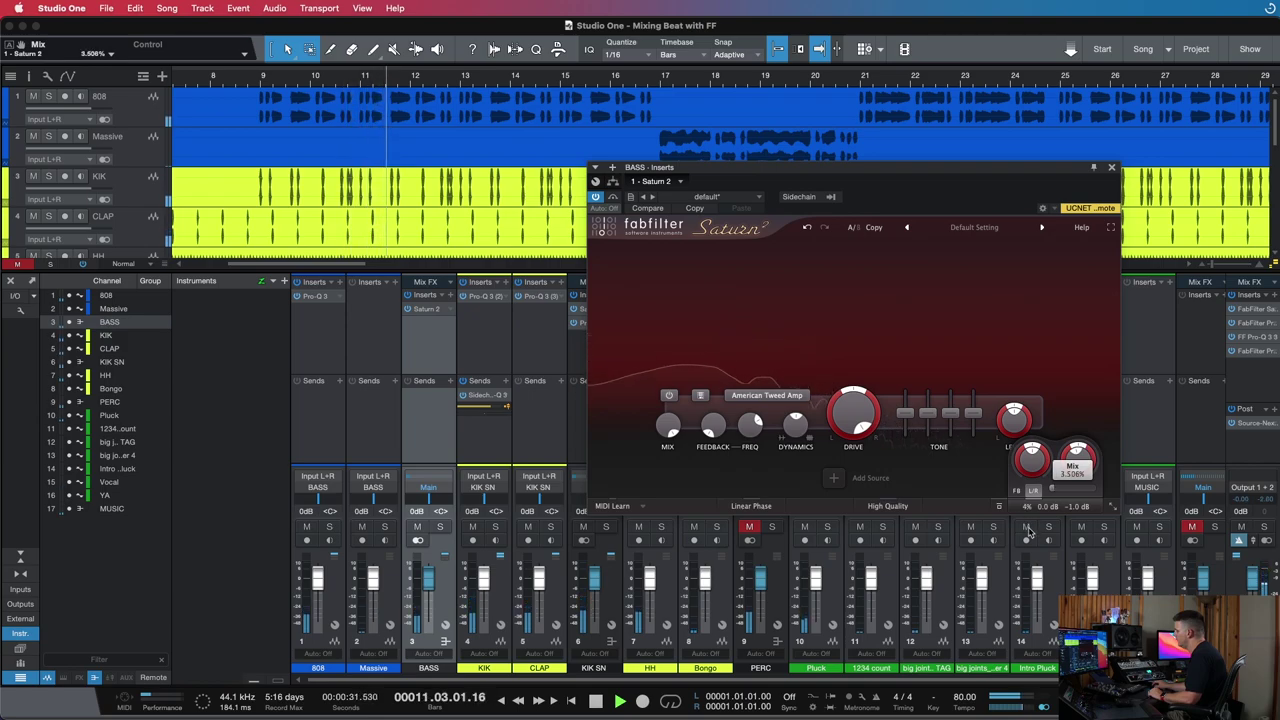
pyautogui.click(888, 506)
pyautogui.click(895, 540)
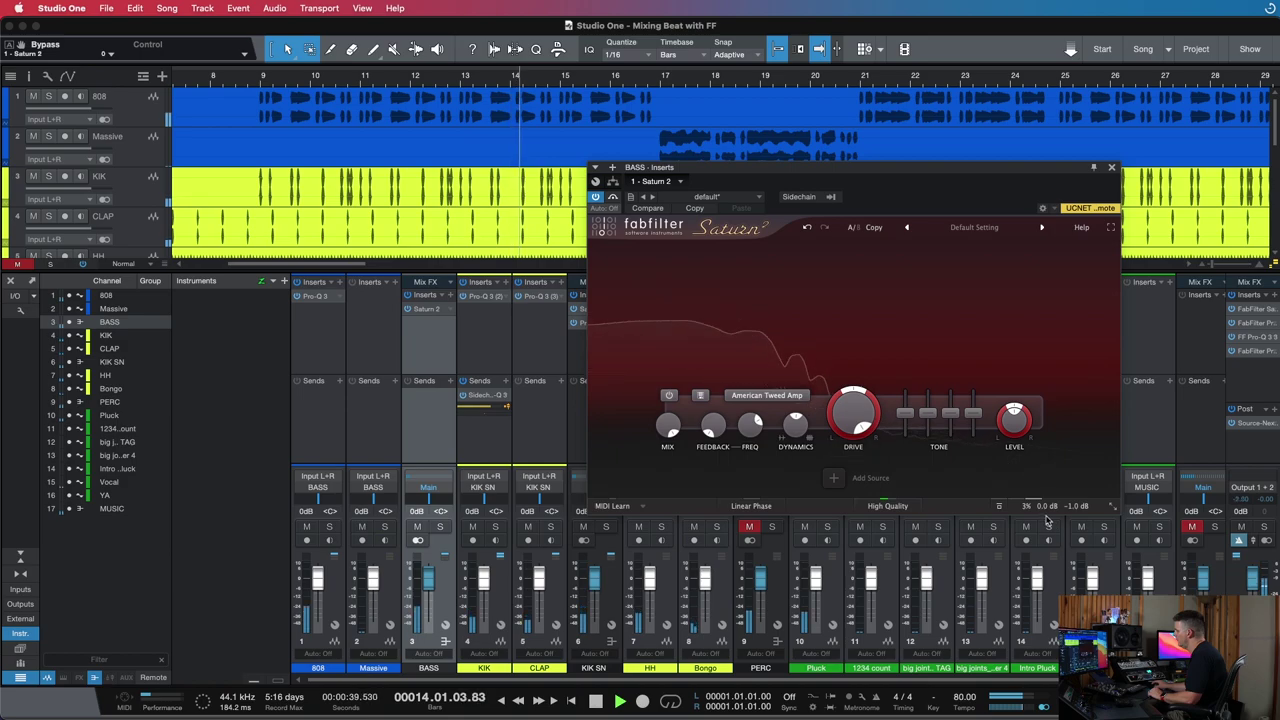
pyautogui.moveTo(1033, 513)
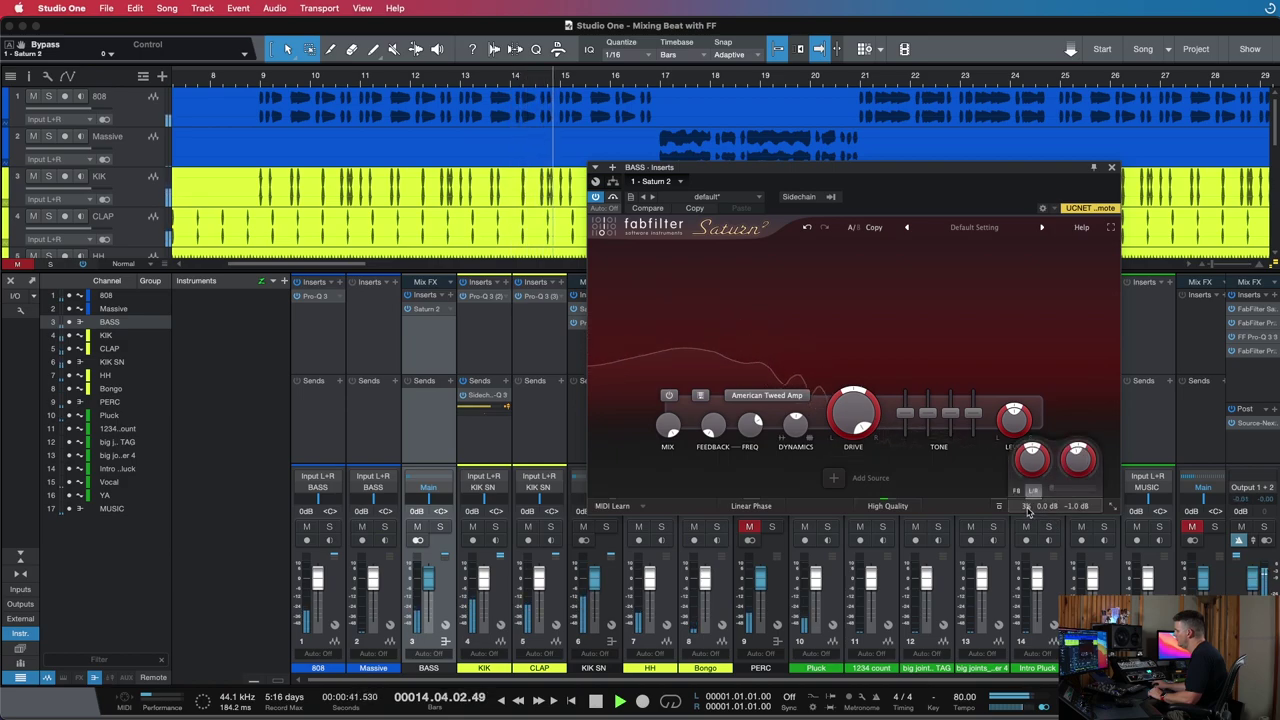
pyautogui.press('space')
# Split into two bands, turn the upper band's mix fully down and the lower to about half
pyautogui.click(800, 251)
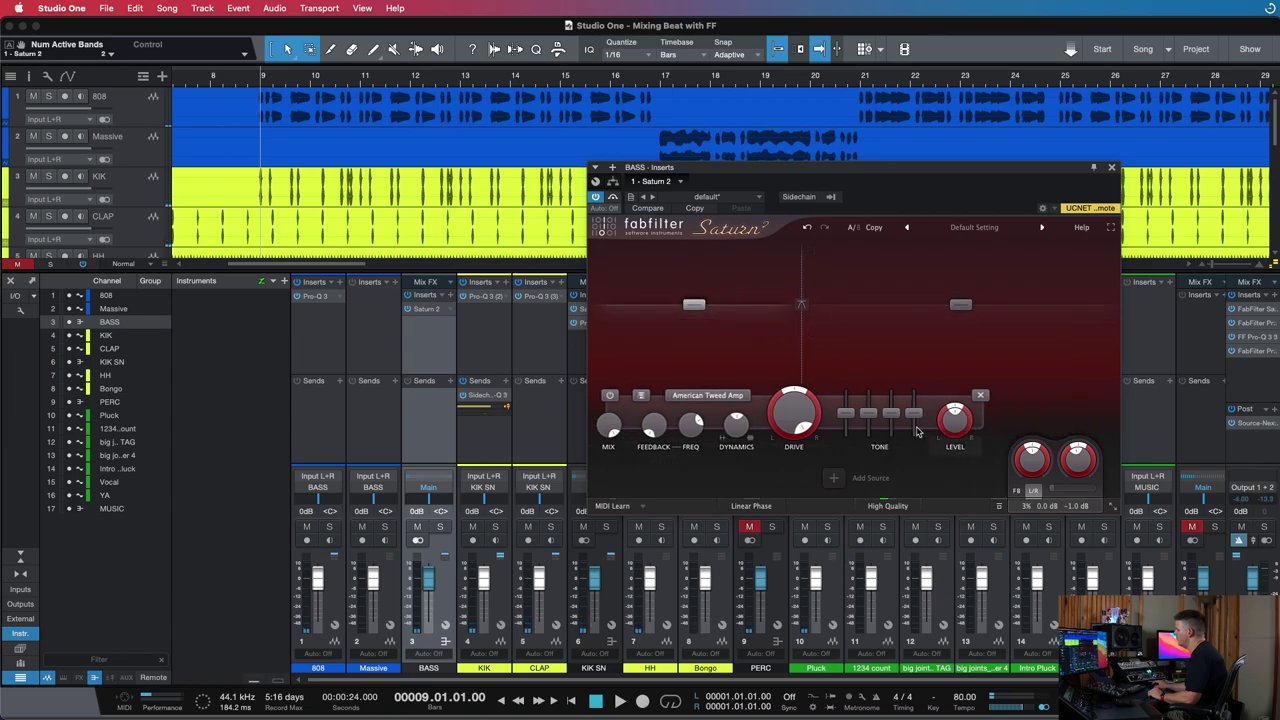
pyautogui.press('Up')
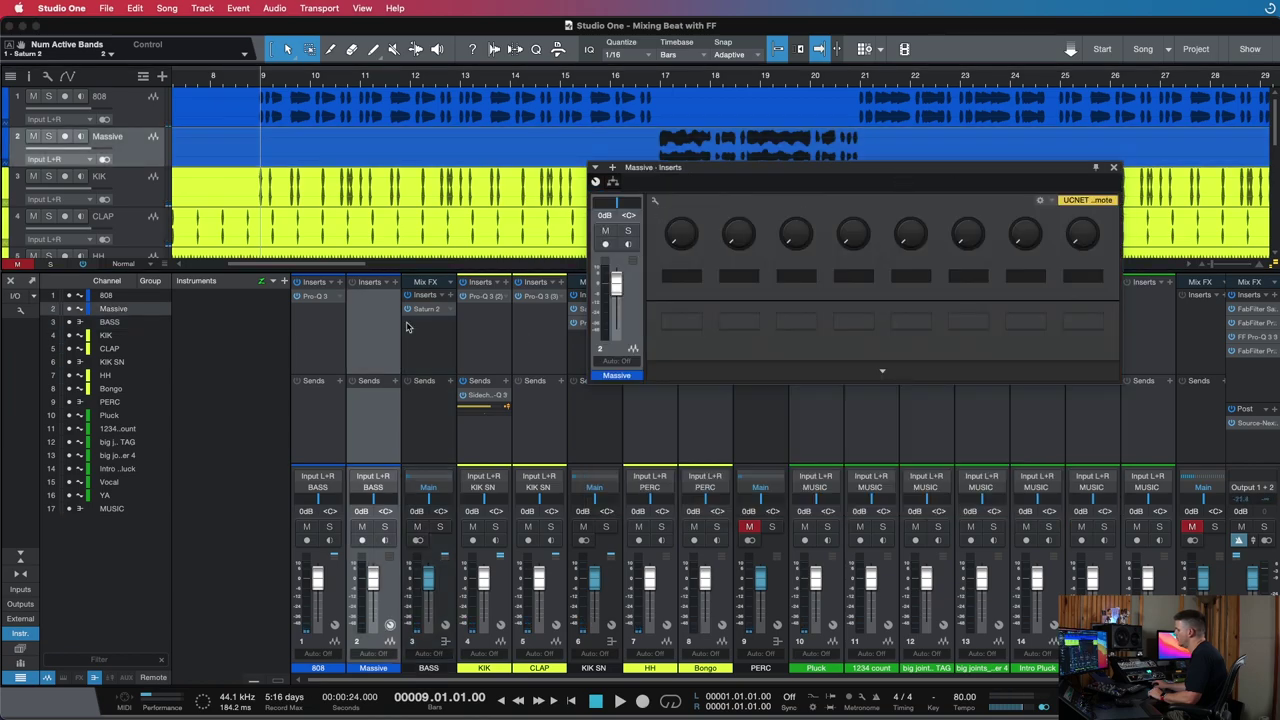
pyautogui.click(420, 310)
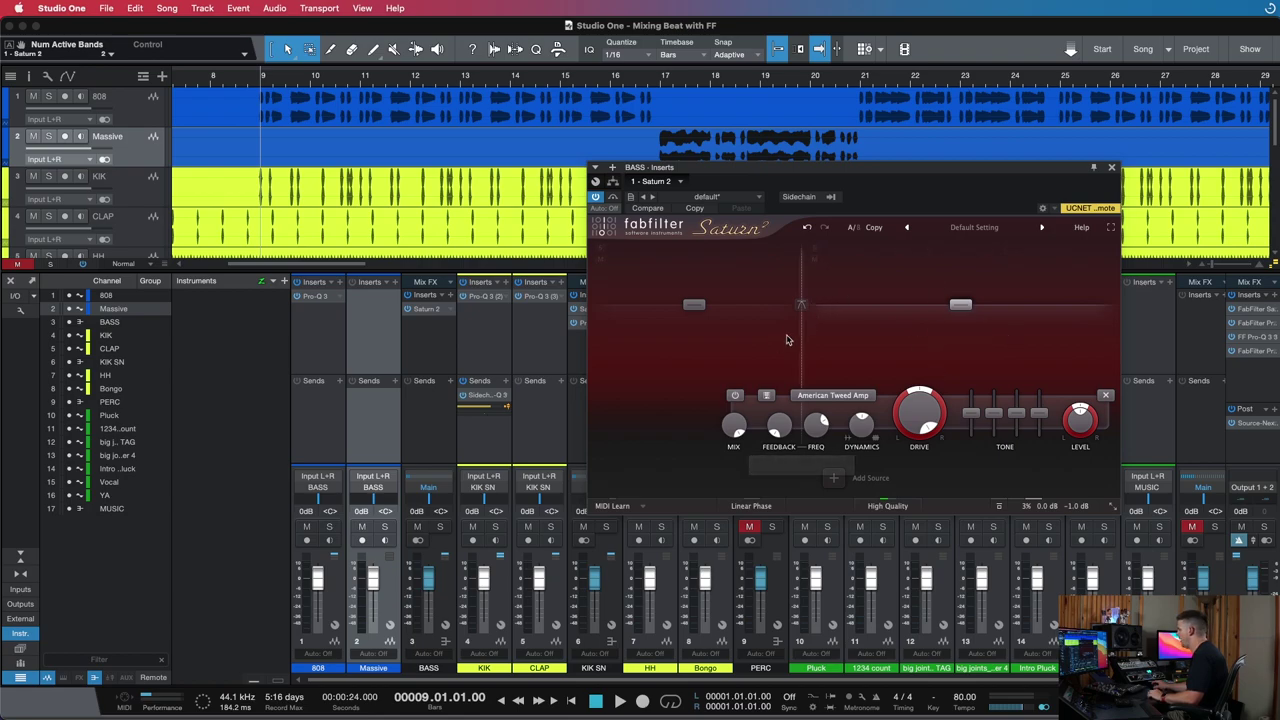
pyautogui.press('space')
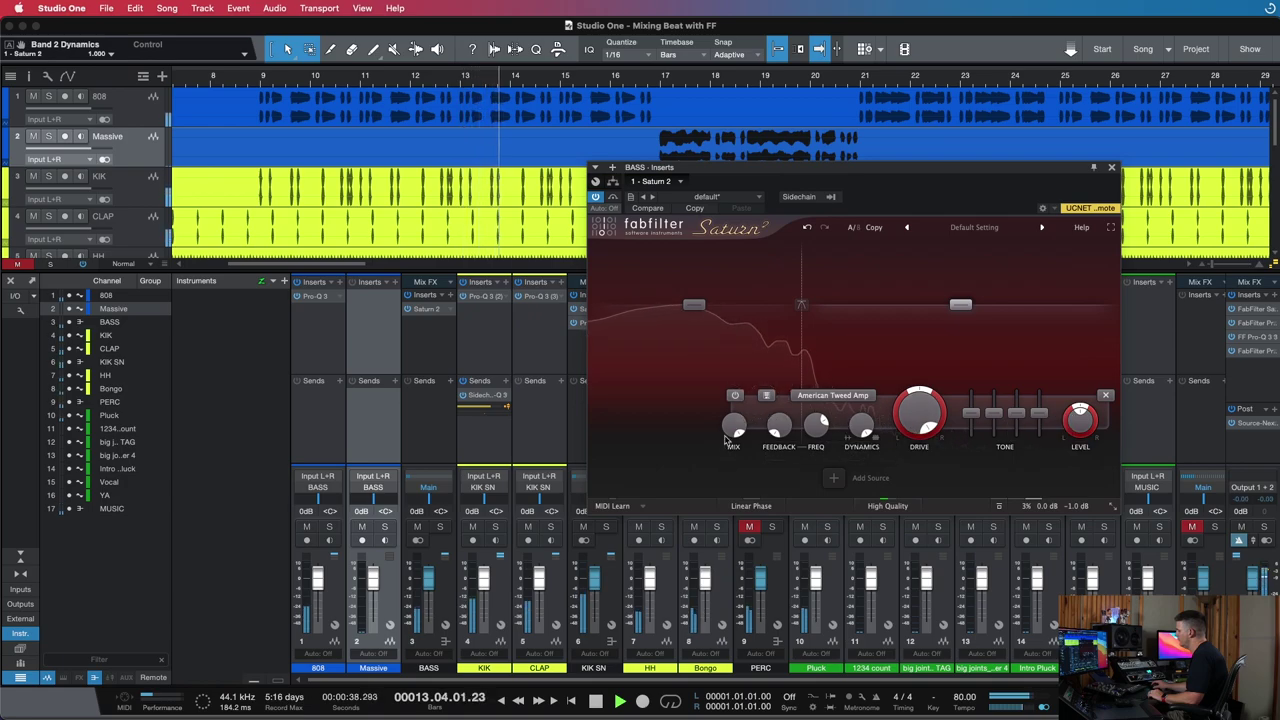
pyautogui.moveTo(727, 437); pyautogui.dragTo(730, 541)
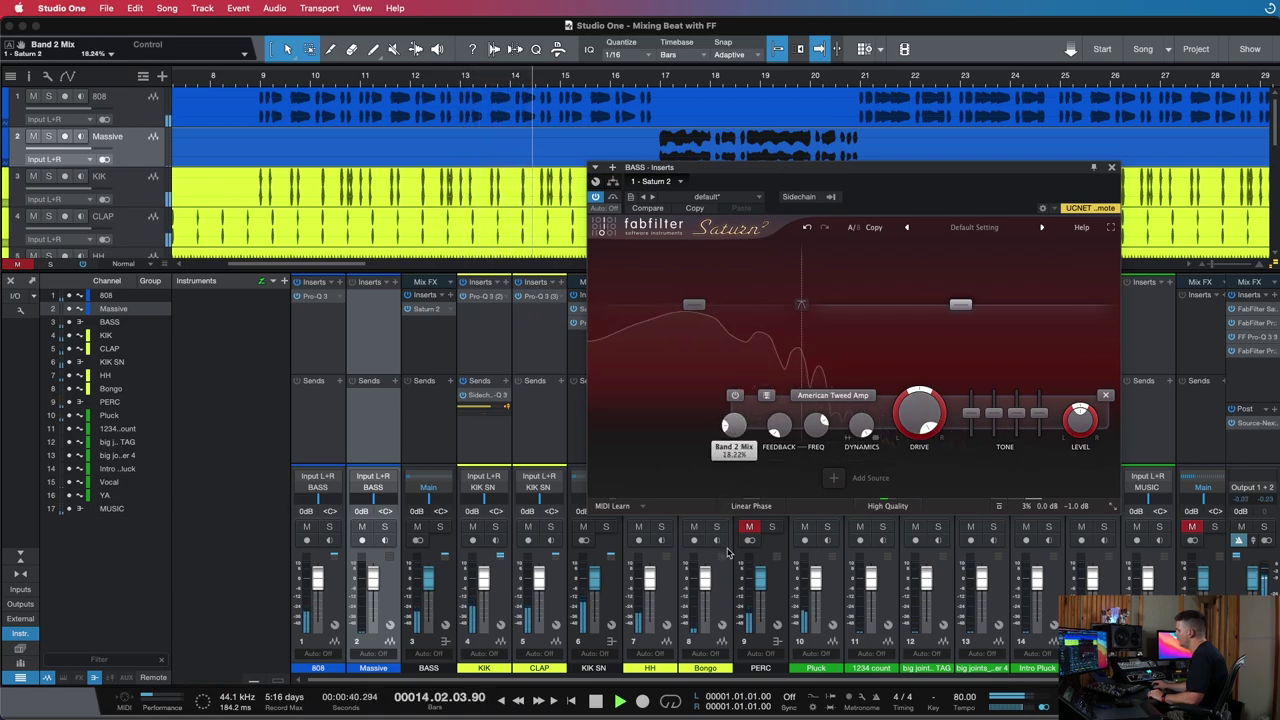
pyautogui.moveTo(737, 486); pyautogui.dragTo(729, 656)
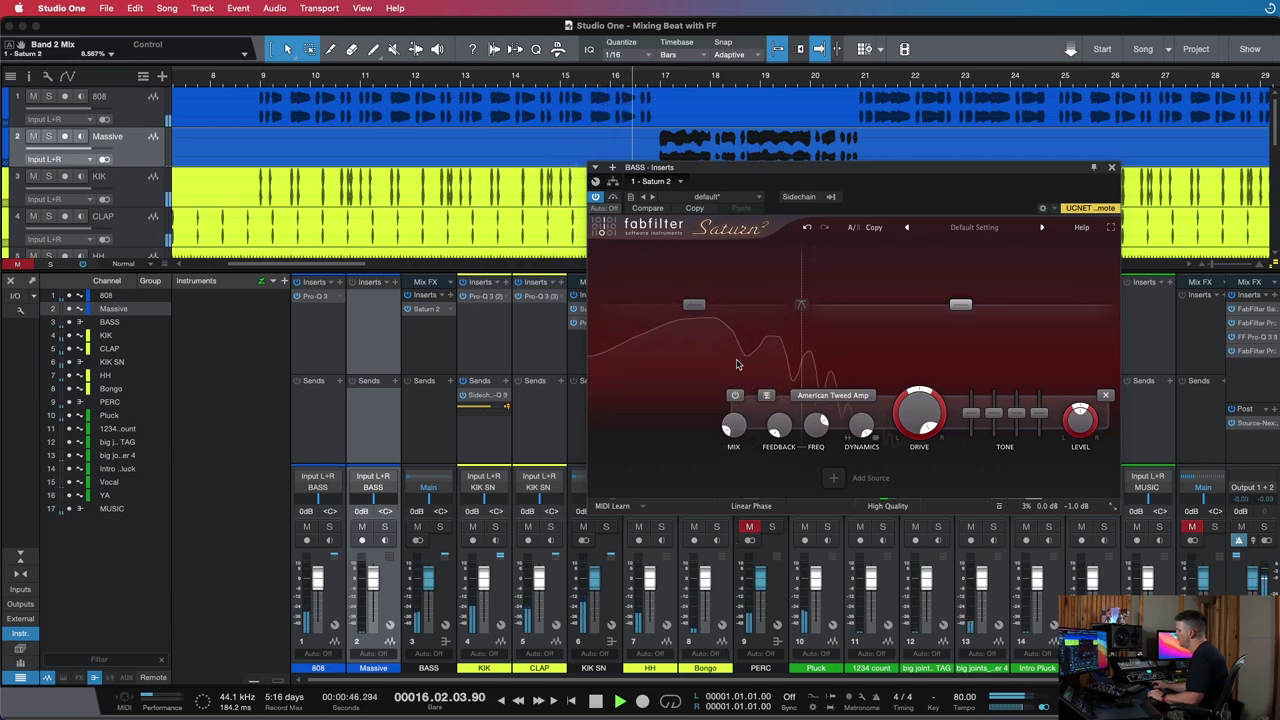
pyautogui.moveTo(610, 428)
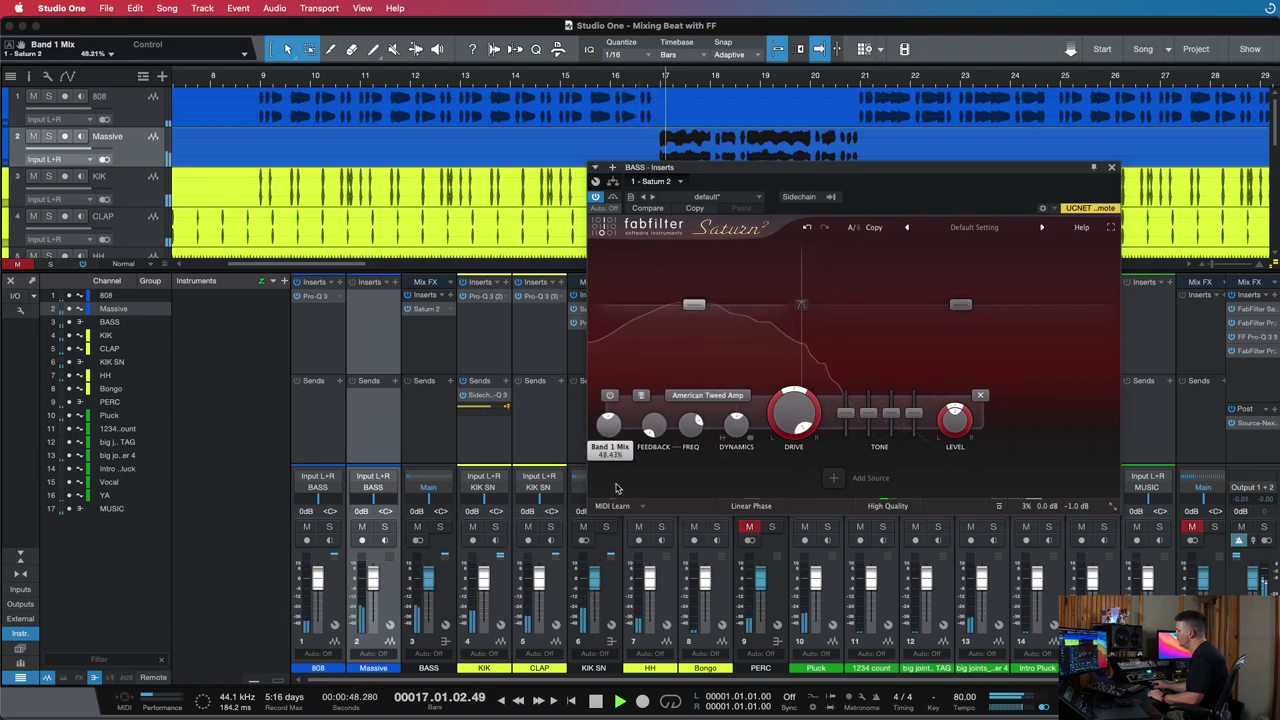
pyautogui.moveTo(615, 487); pyautogui.dragTo(614, 486)
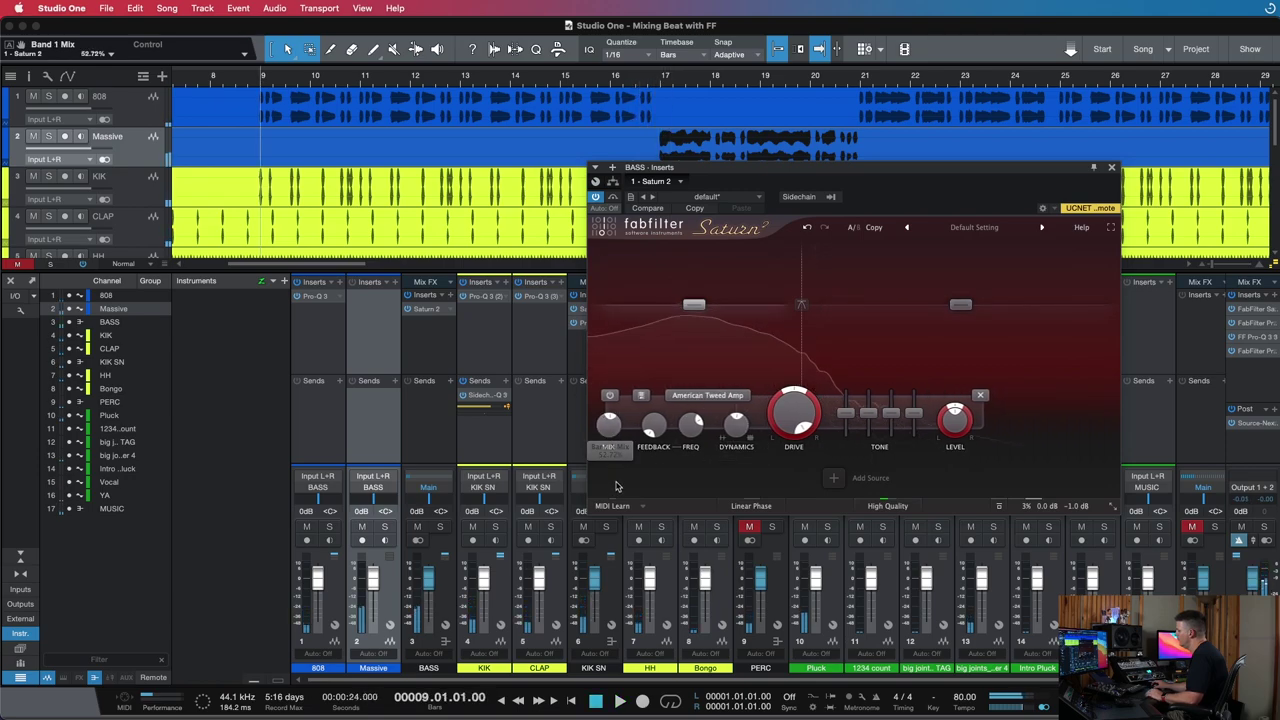
pyautogui.click(613, 197)
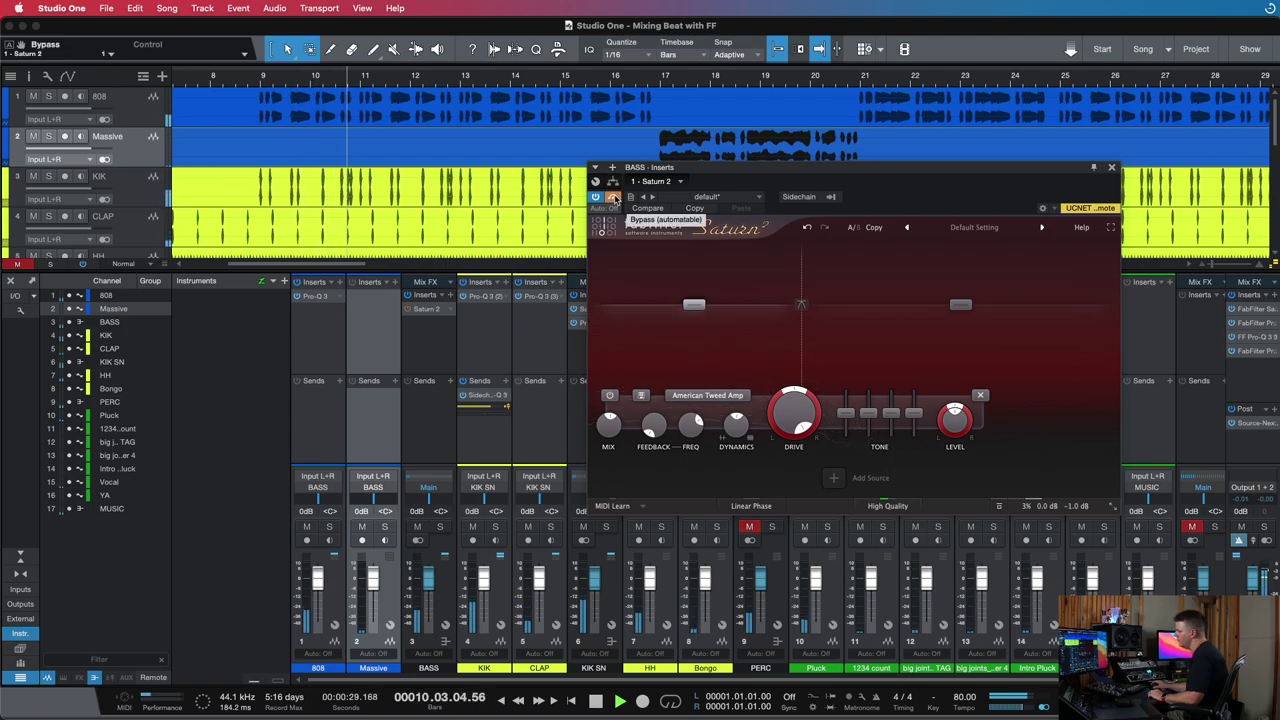
pyautogui.click(614, 197)
pyautogui.moveTo(1035, 517)
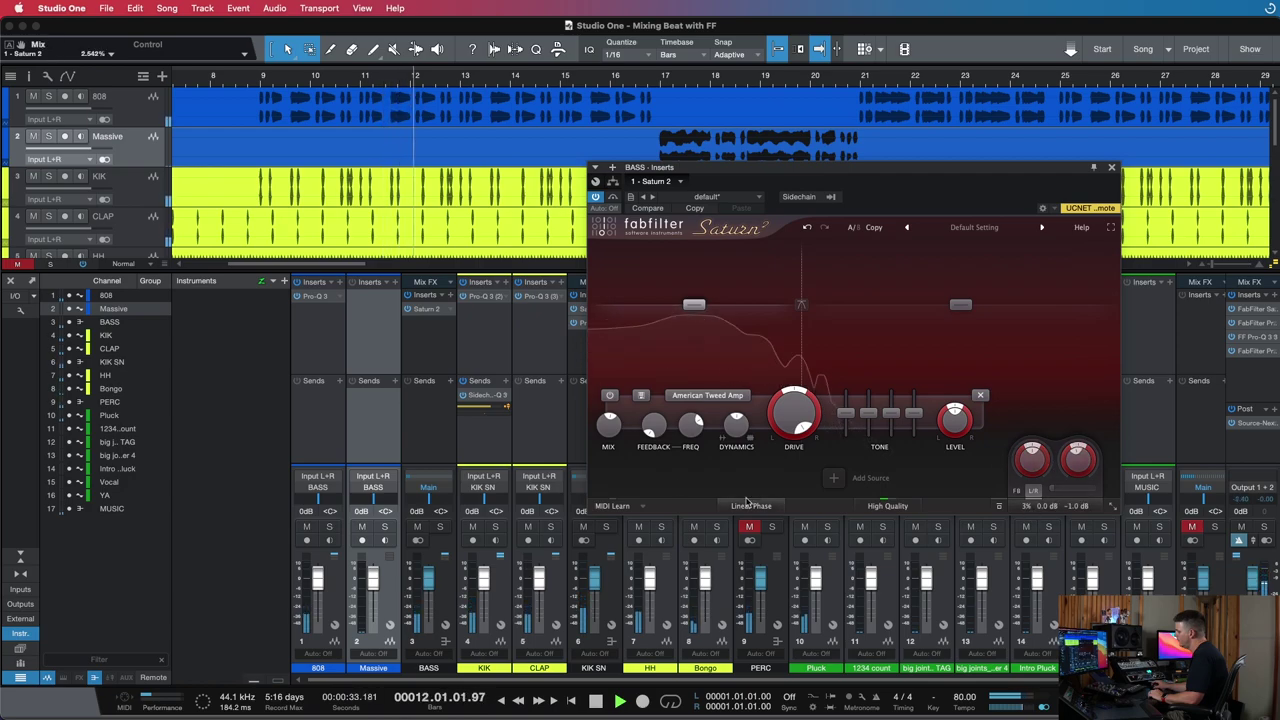
pyautogui.click(427, 311)
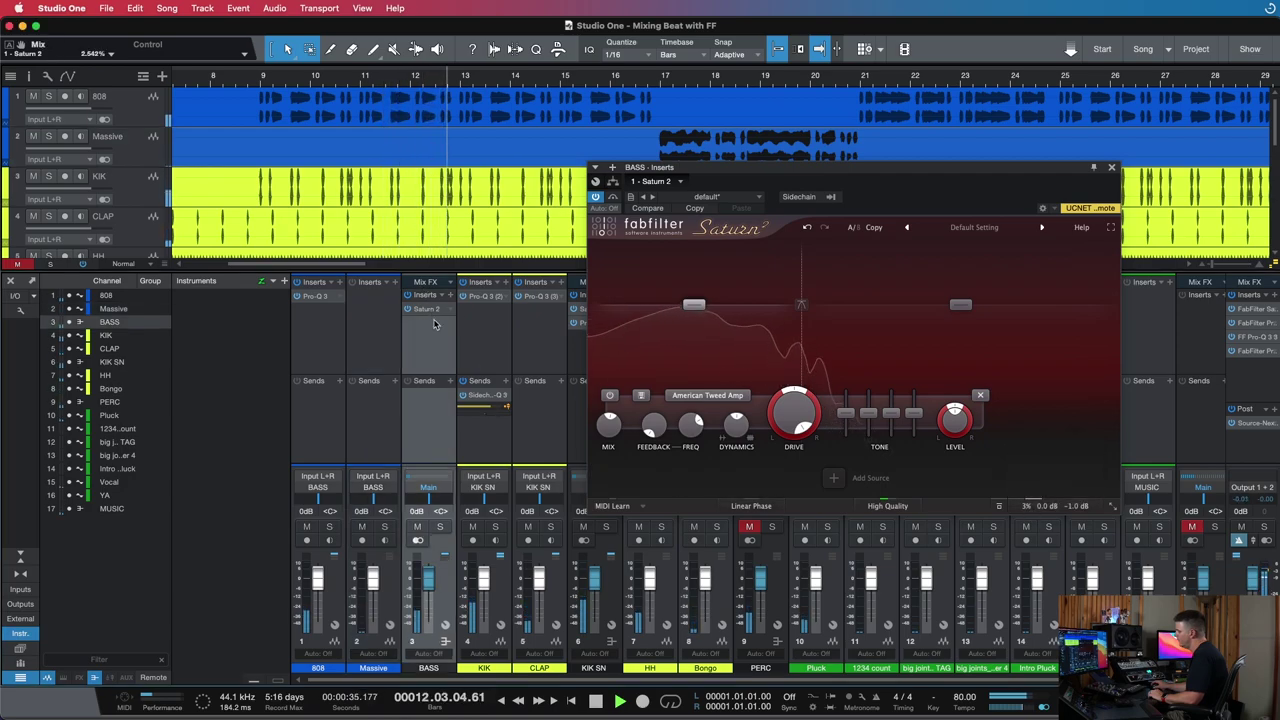
# Load Pro-Q 3 after Saturn 2 on BASS with a roughly +3.5 dB low shelf near 44 Hz
pyautogui.press('space')
pyautogui.click(435, 310)
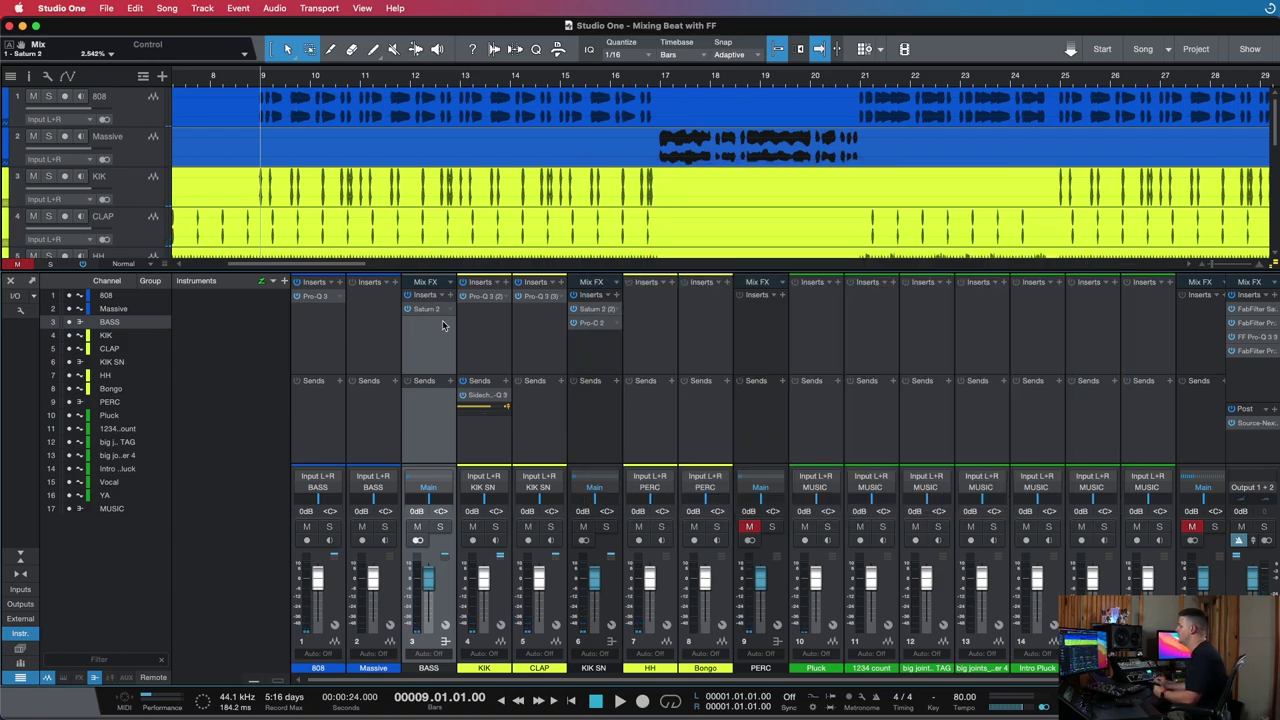
pyautogui.click(450, 298)
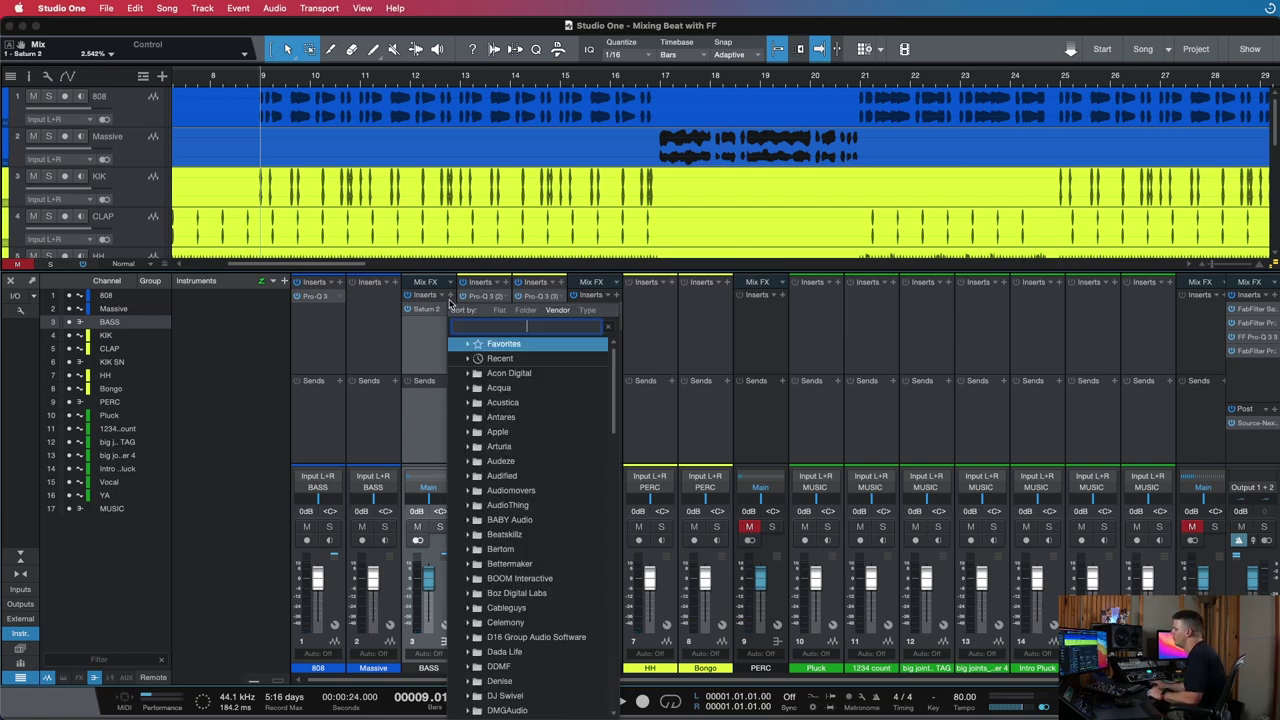
pyautogui.write('fab')
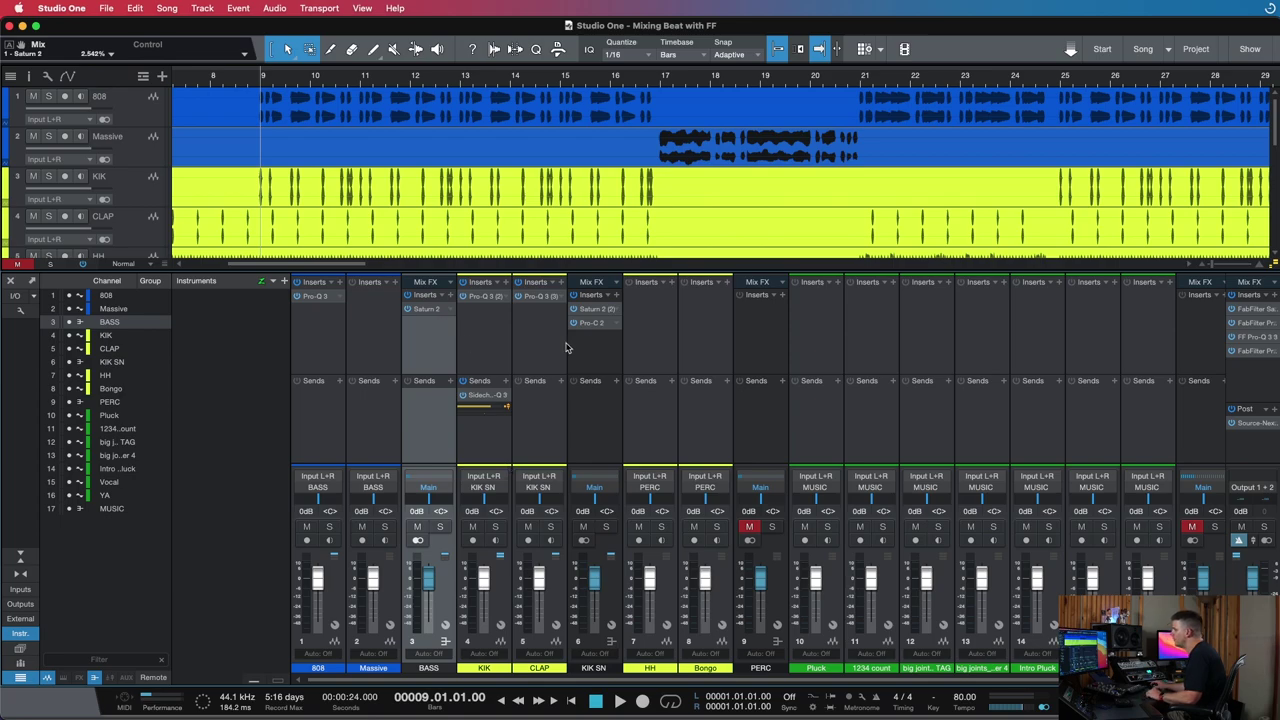
pyautogui.moveTo(665, 349); pyautogui.dragTo(701, 333)
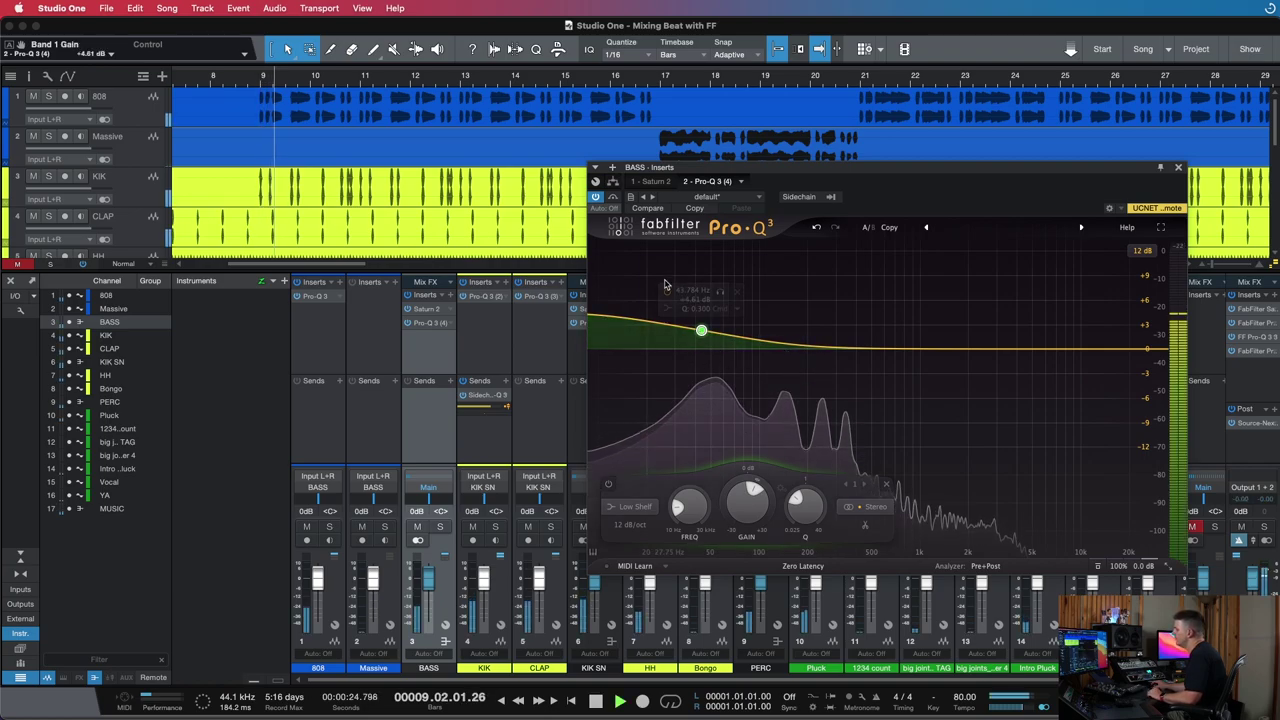
pyautogui.click(612, 196)
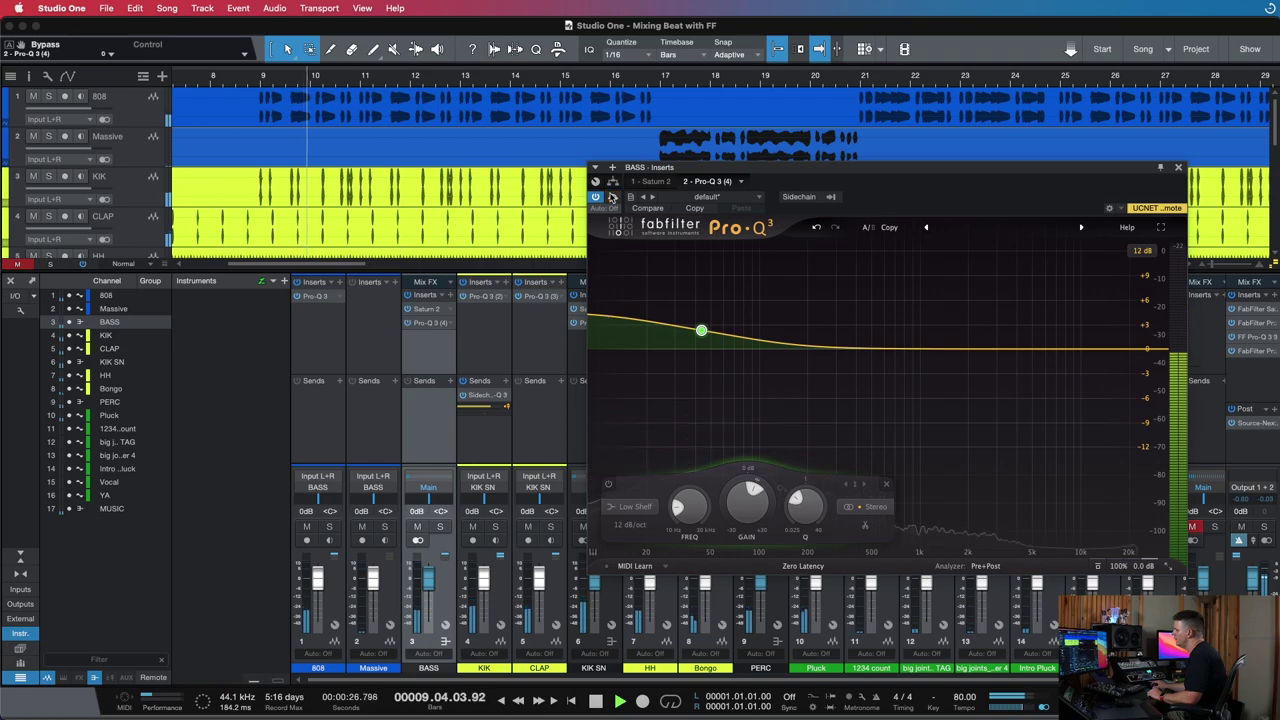
pyautogui.click(436, 321)
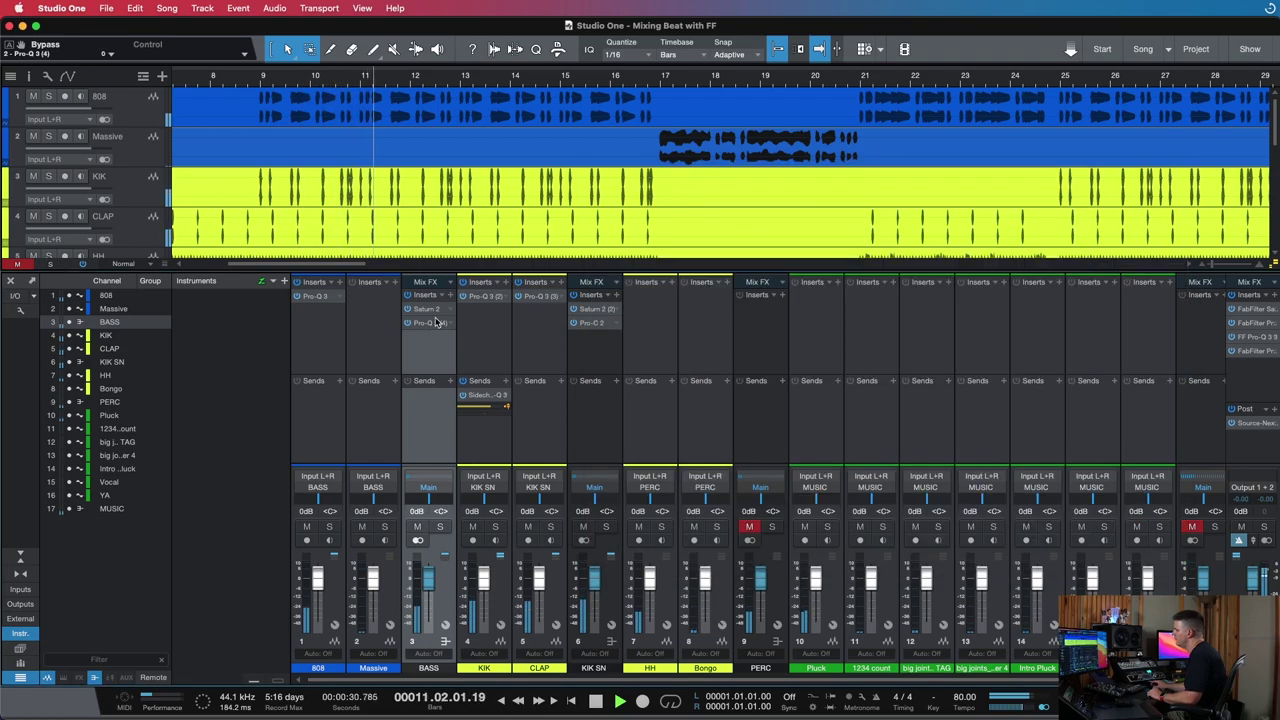
pyautogui.press('space')
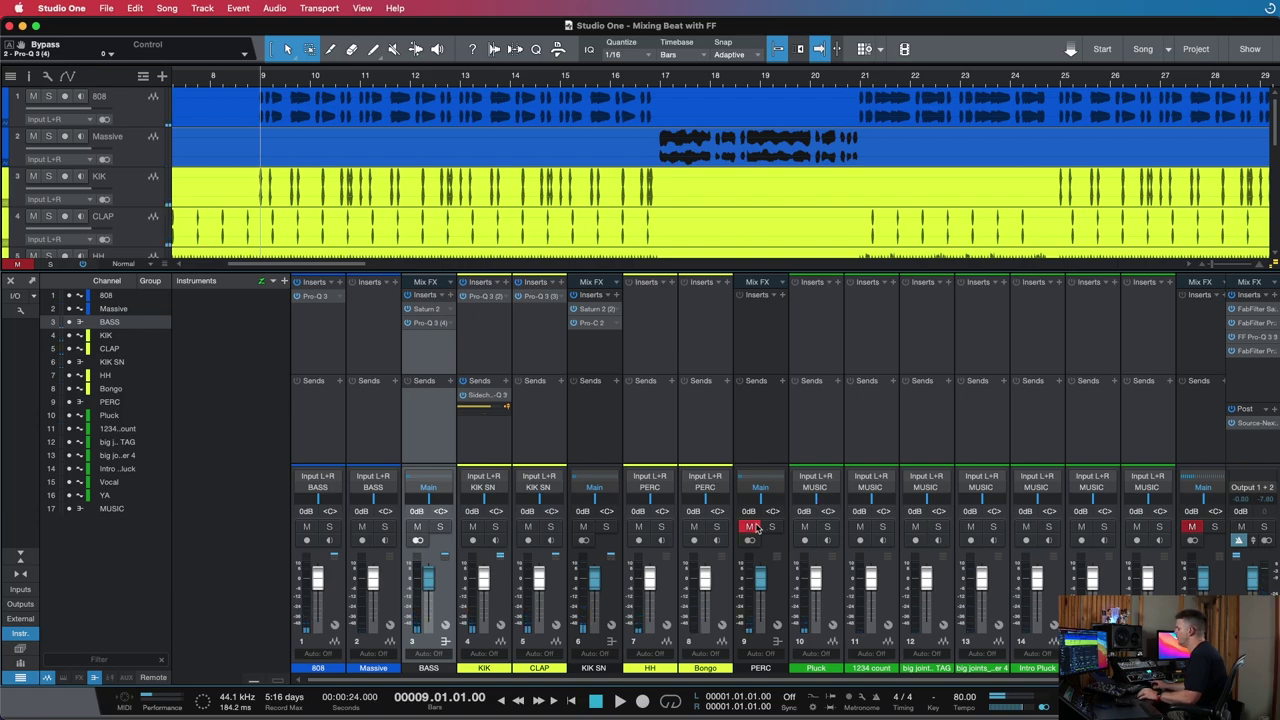
pyautogui.click(755, 529)
pyautogui.click(750, 527)
pyautogui.press('space')
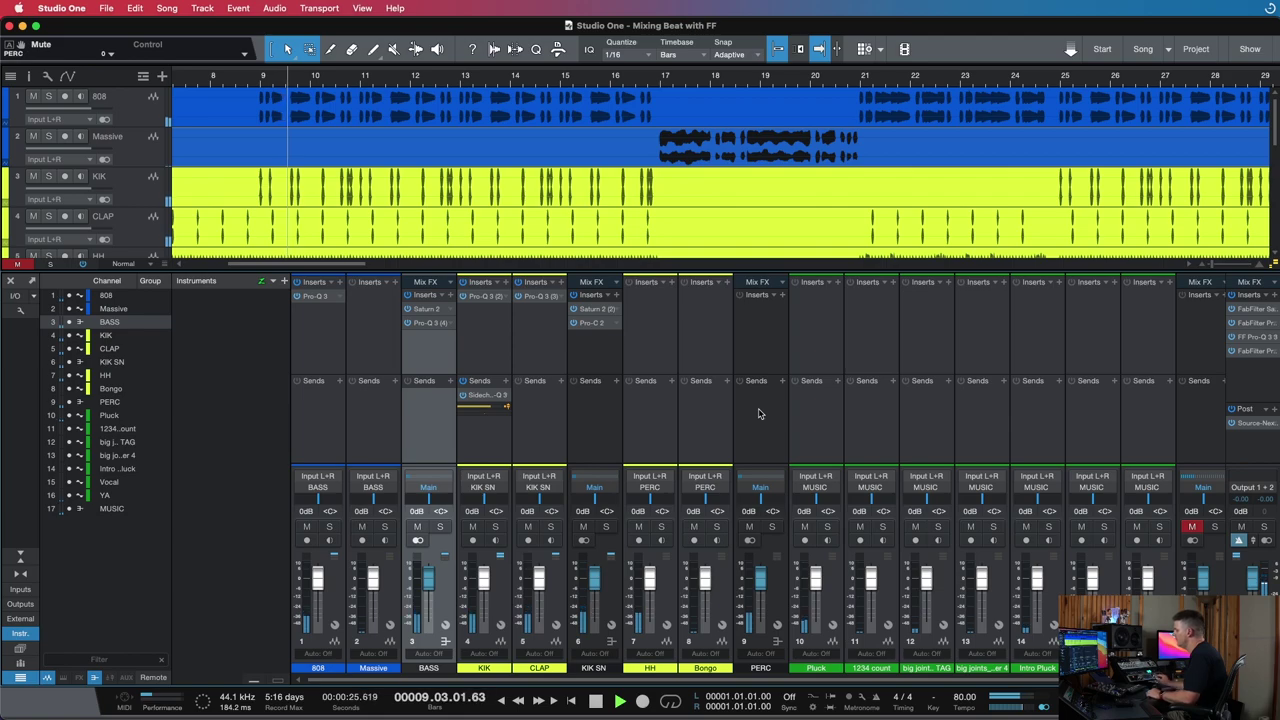
pyautogui.click(614, 425)
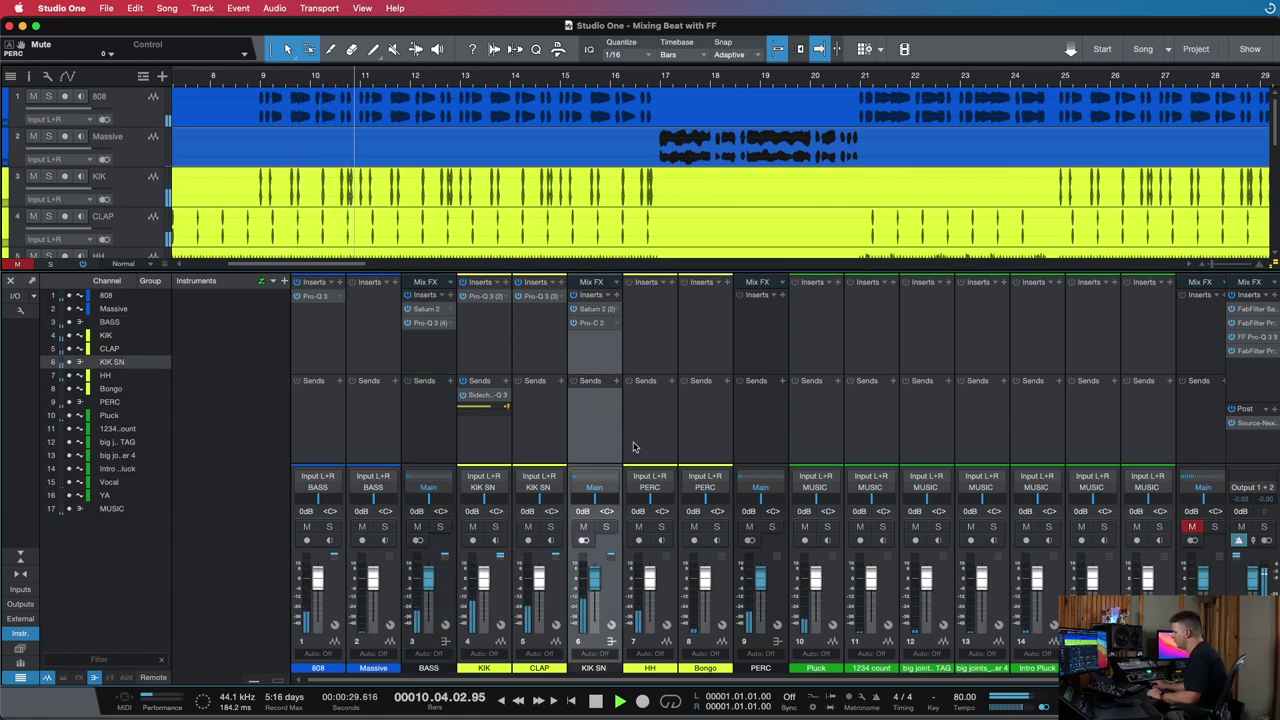
pyautogui.doubleClick(600, 323)
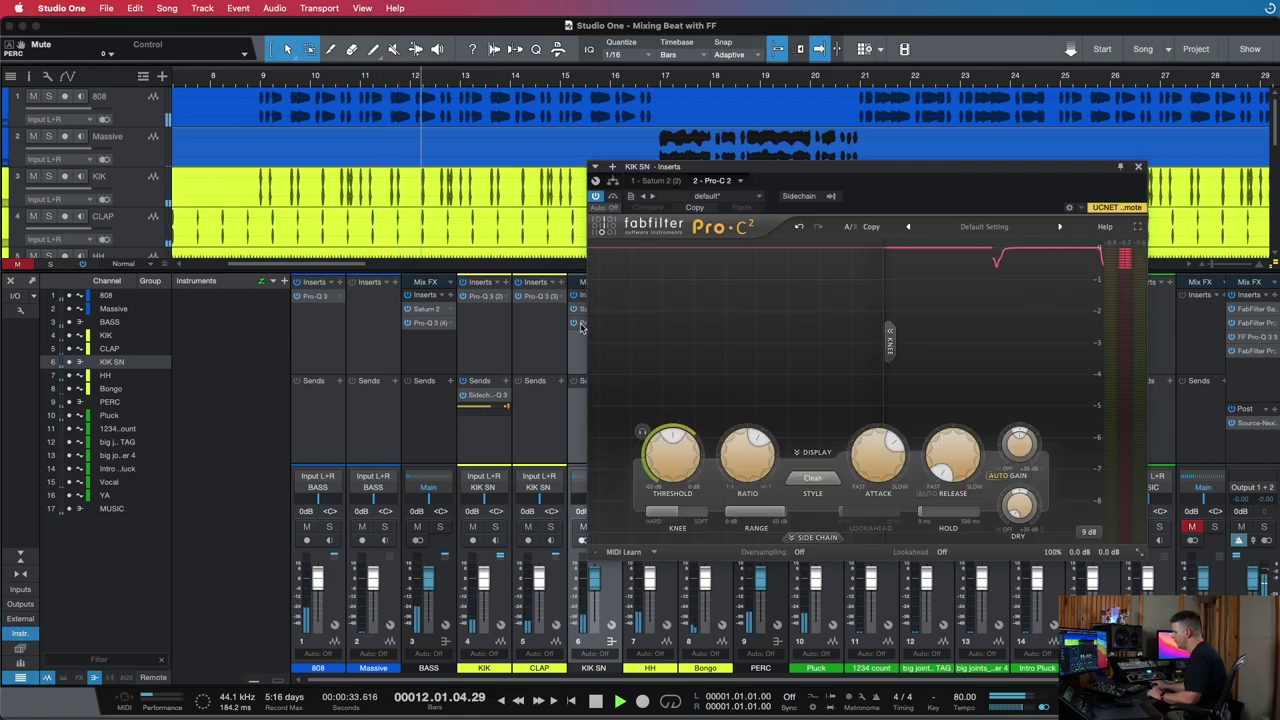
pyautogui.click(585, 323)
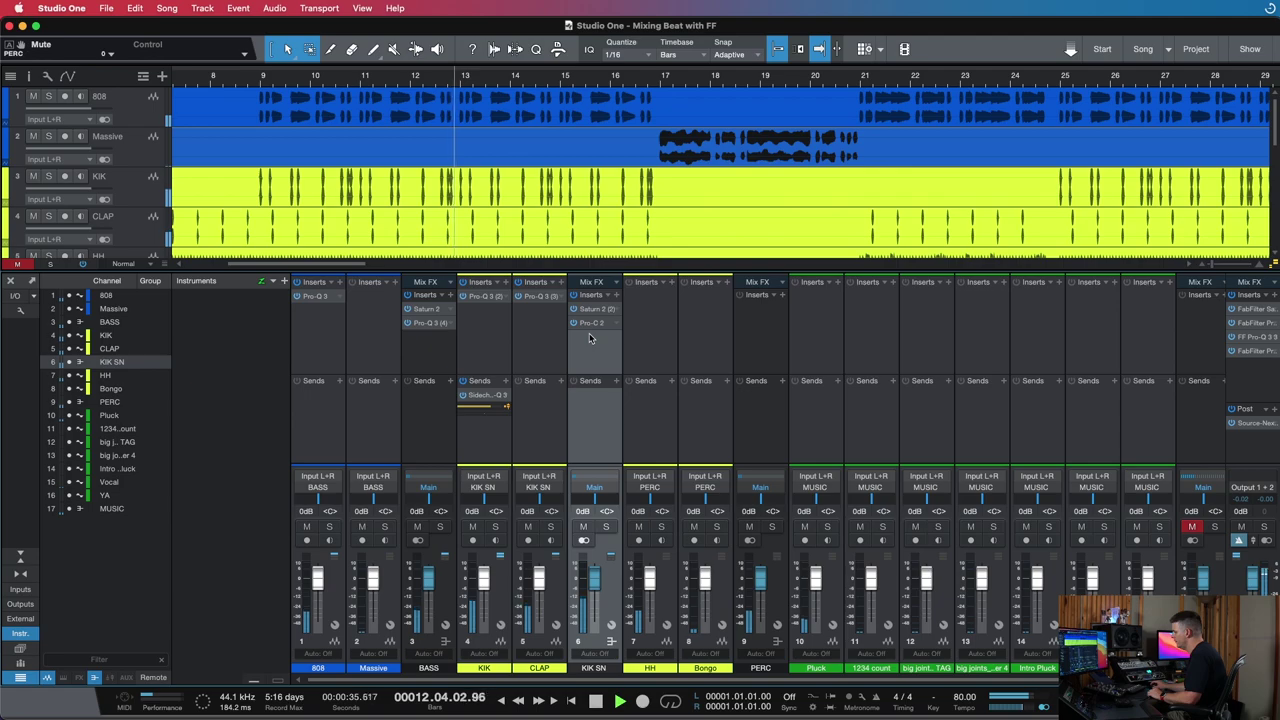
# Duplicate KIK SN's Pro-C 2 as a second compressor and move its window aside
pyautogui.press('space')
pyautogui.moveTo(588, 342); pyautogui.dragTo(590, 342)
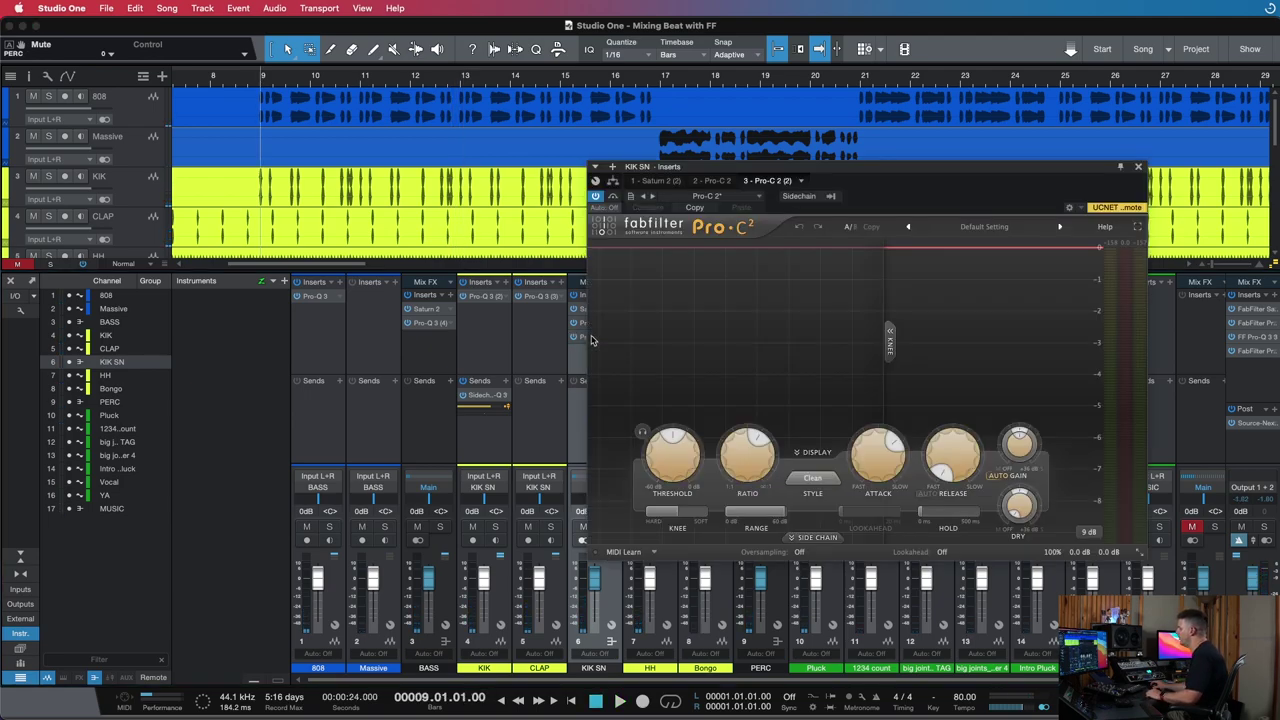
pyautogui.moveTo(752, 172); pyautogui.dragTo(627, 96)
pyautogui.moveTo(745, 93); pyautogui.dragTo(993, 70)
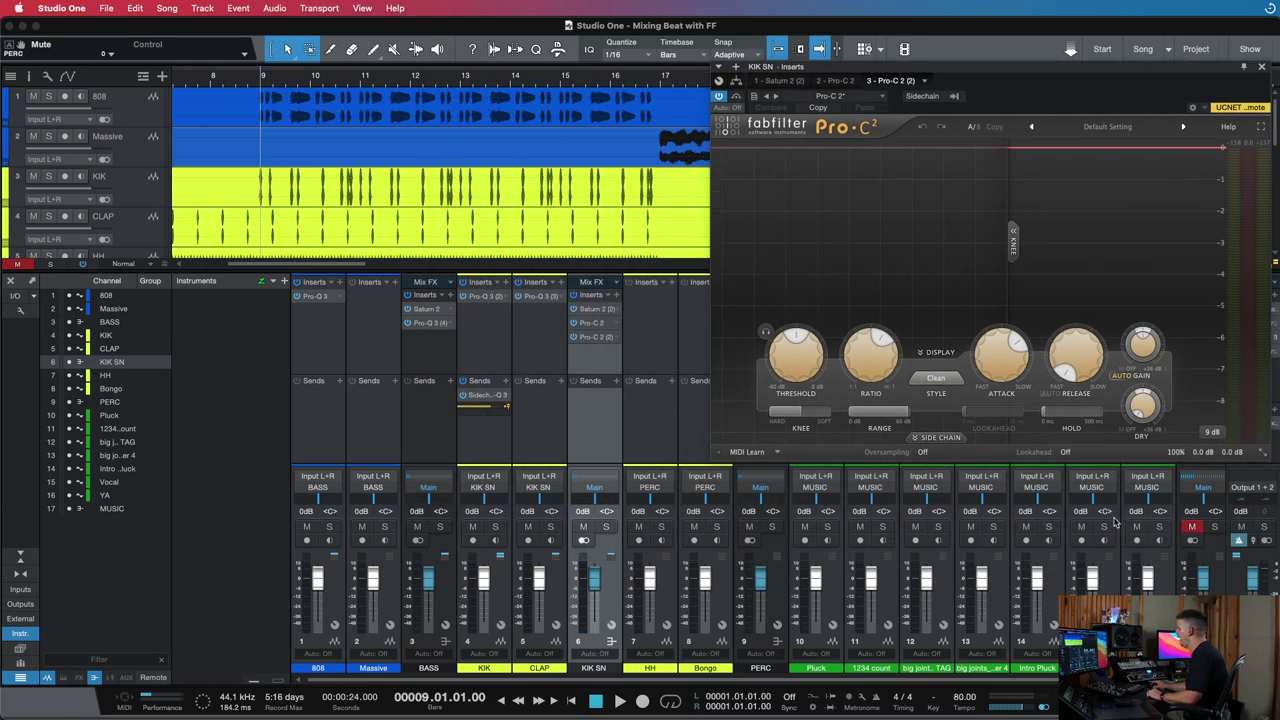
# Lengthen the attack, set oversampling to 2x, and raise the wet output gain while playing
pyautogui.moveTo(1001, 352); pyautogui.dragTo(1003, 322)
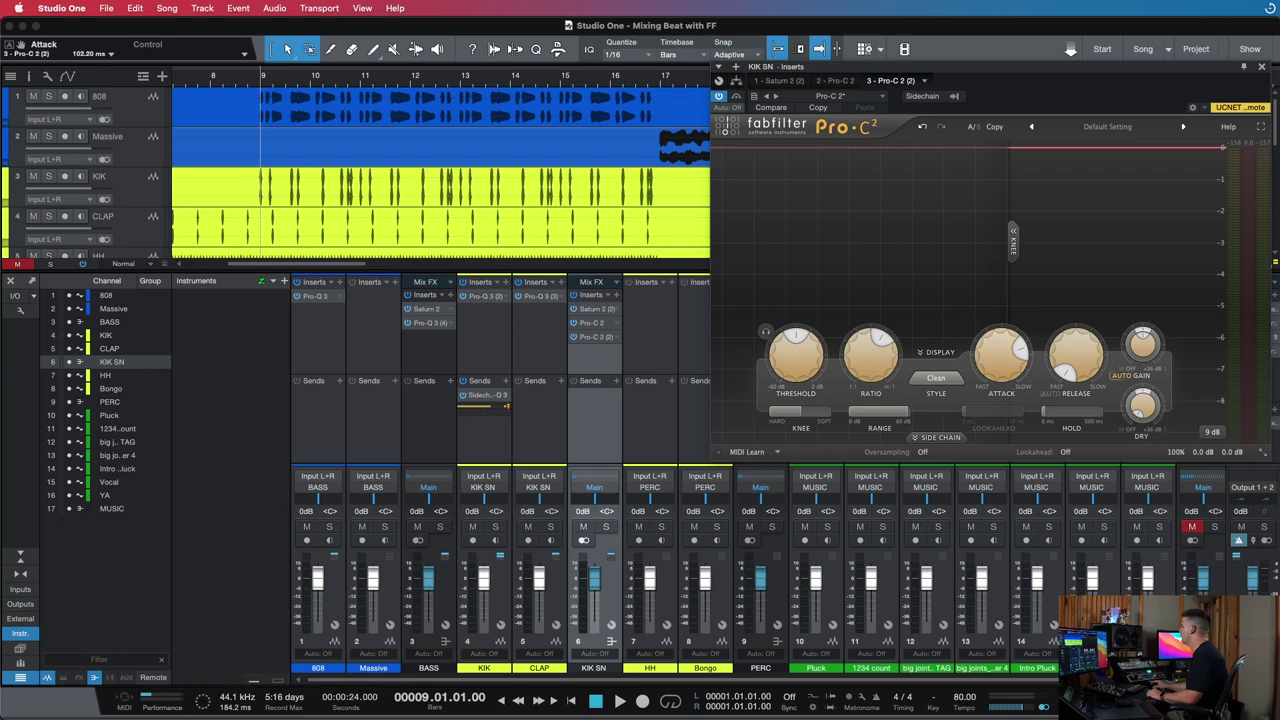
pyautogui.click(921, 452)
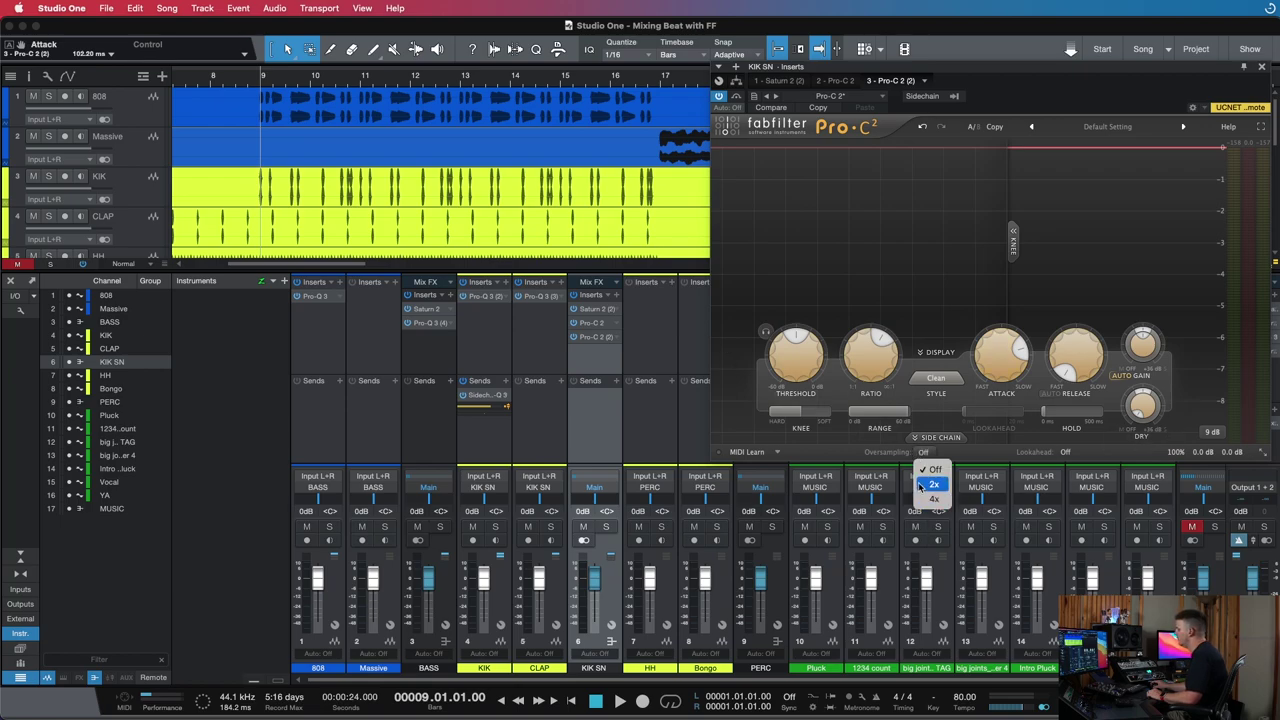
pyautogui.click(854, 430)
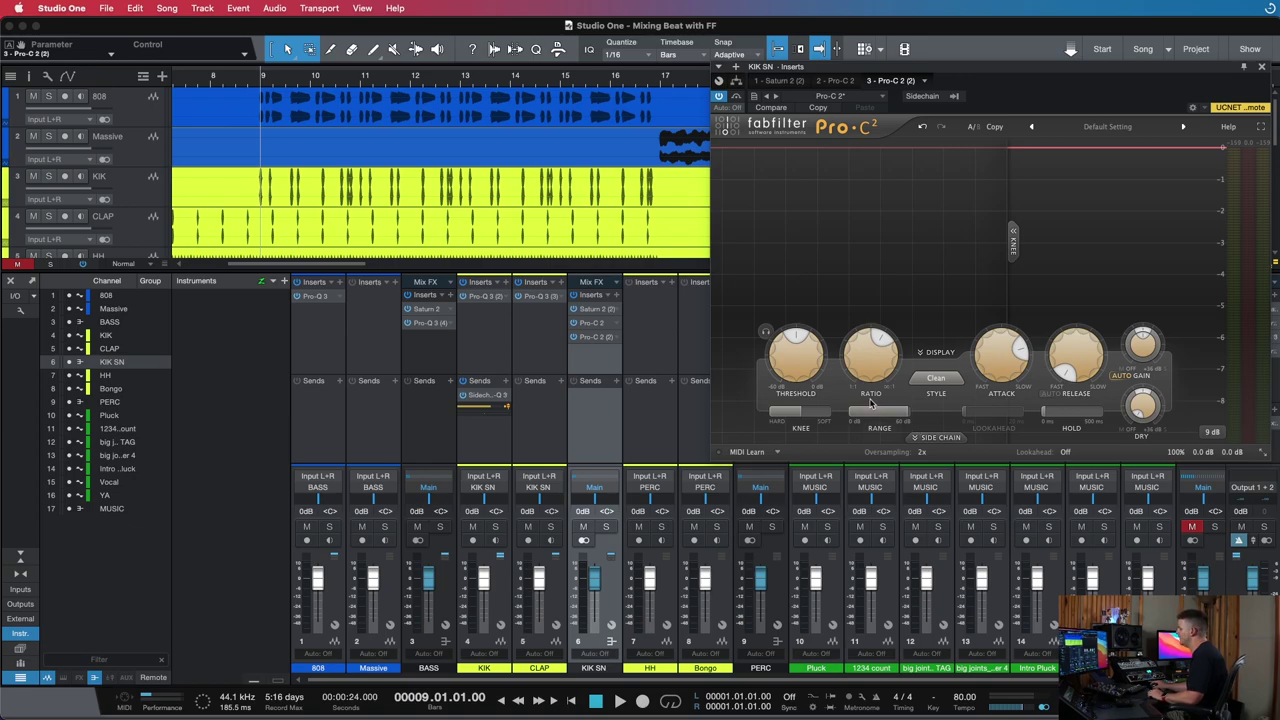
pyautogui.press('space')
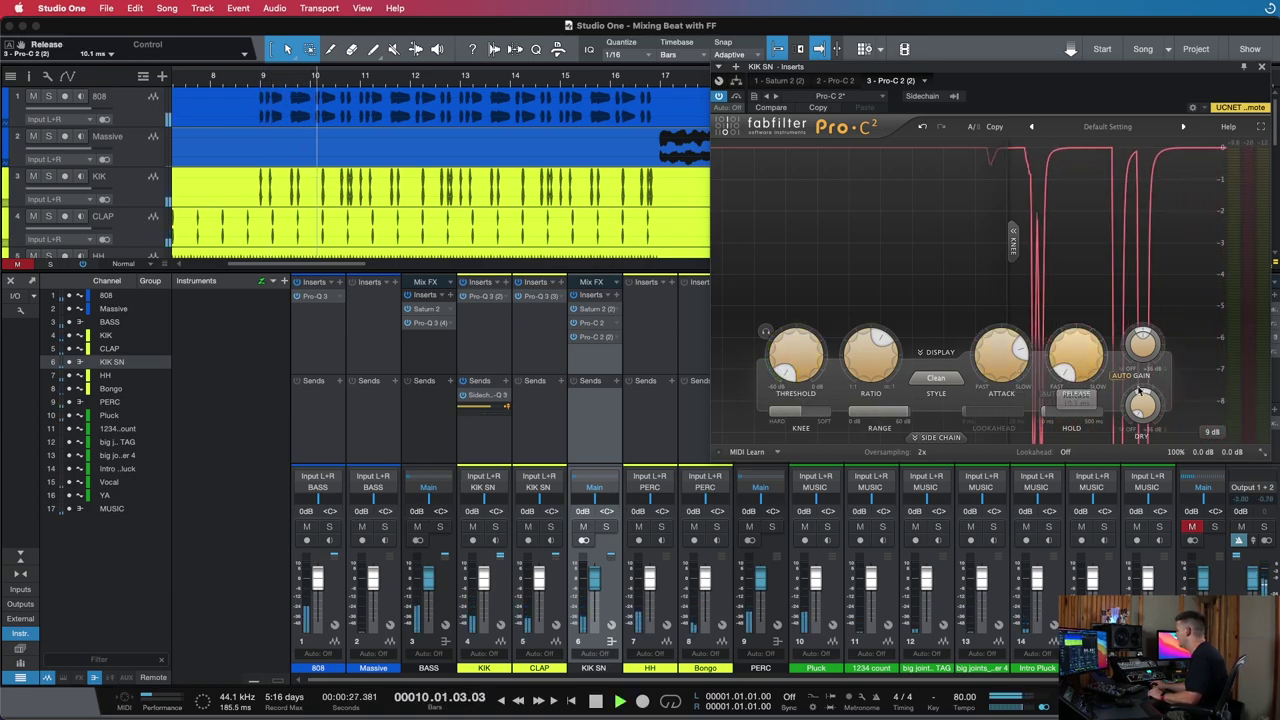
pyautogui.moveTo(1143, 348); pyautogui.dragTo(1152, 372)
# Fine-tune the second Pro-C 2's mix and release toward 44 ms while replaying from bar 9
pyautogui.moveTo(878, 360)
pyautogui.moveTo(1185, 457)
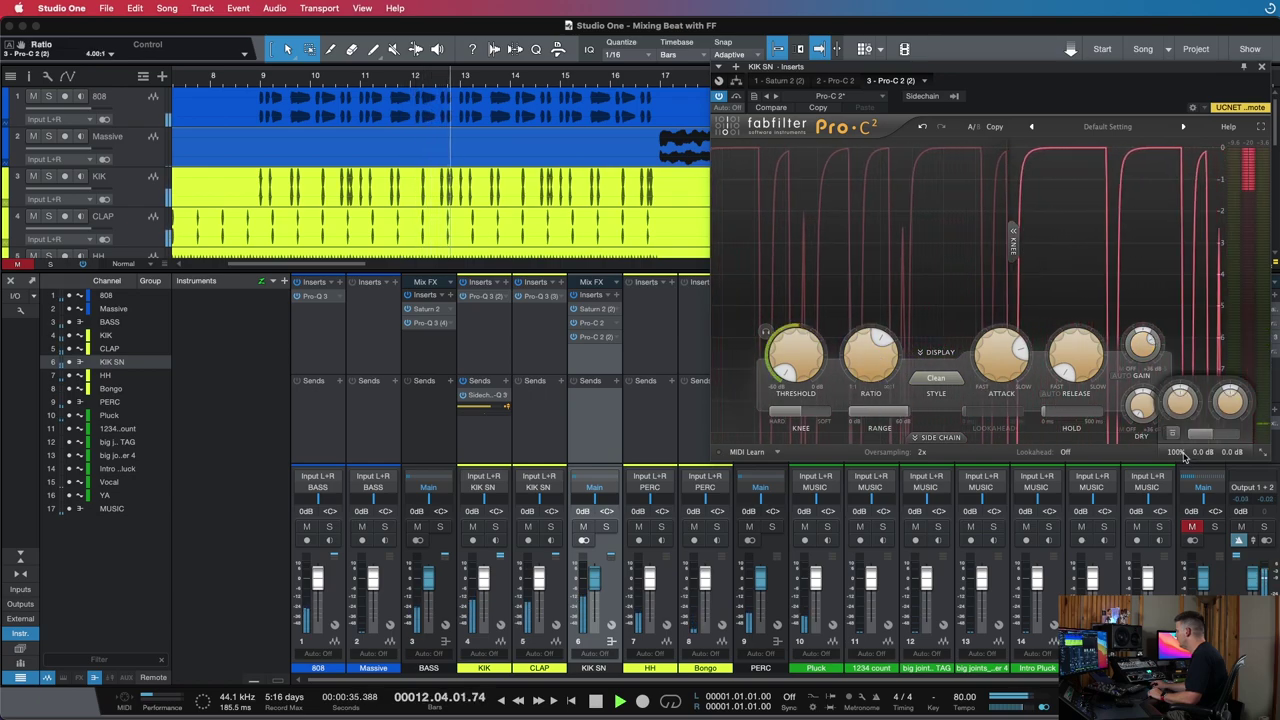
pyautogui.scroll(-10, 1185, 457)
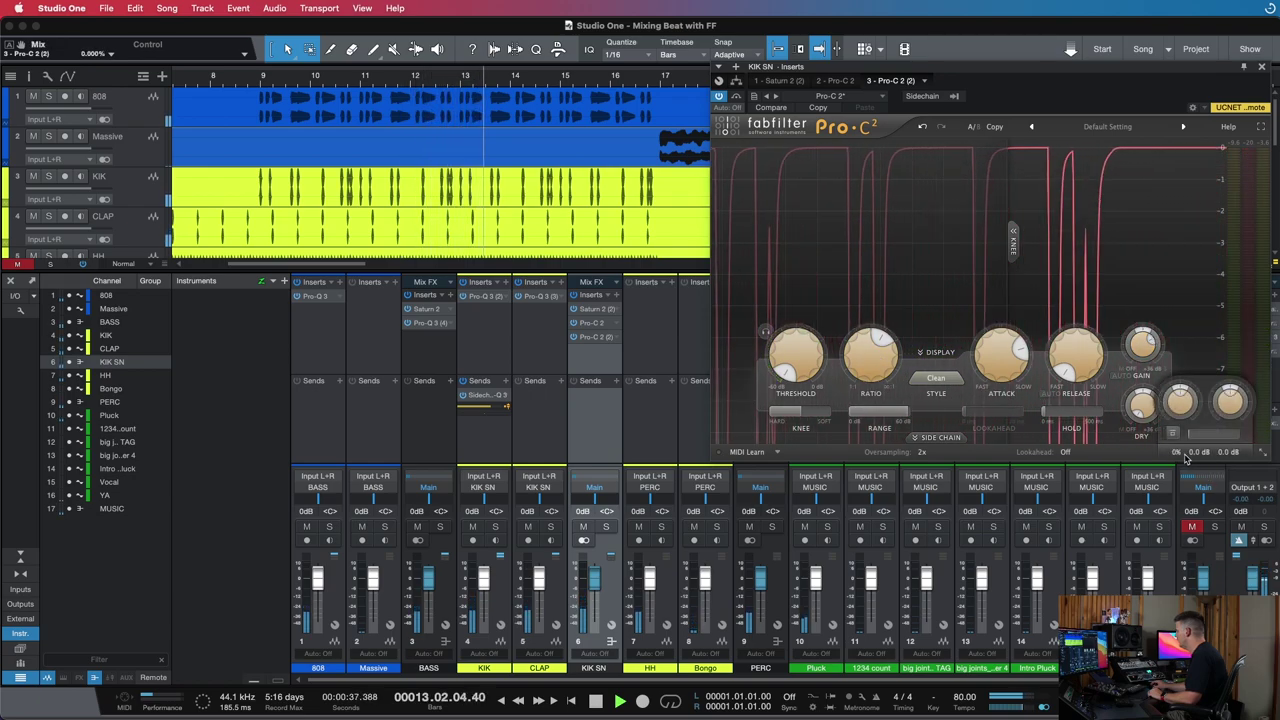
pyautogui.scroll(5, 1181, 403)
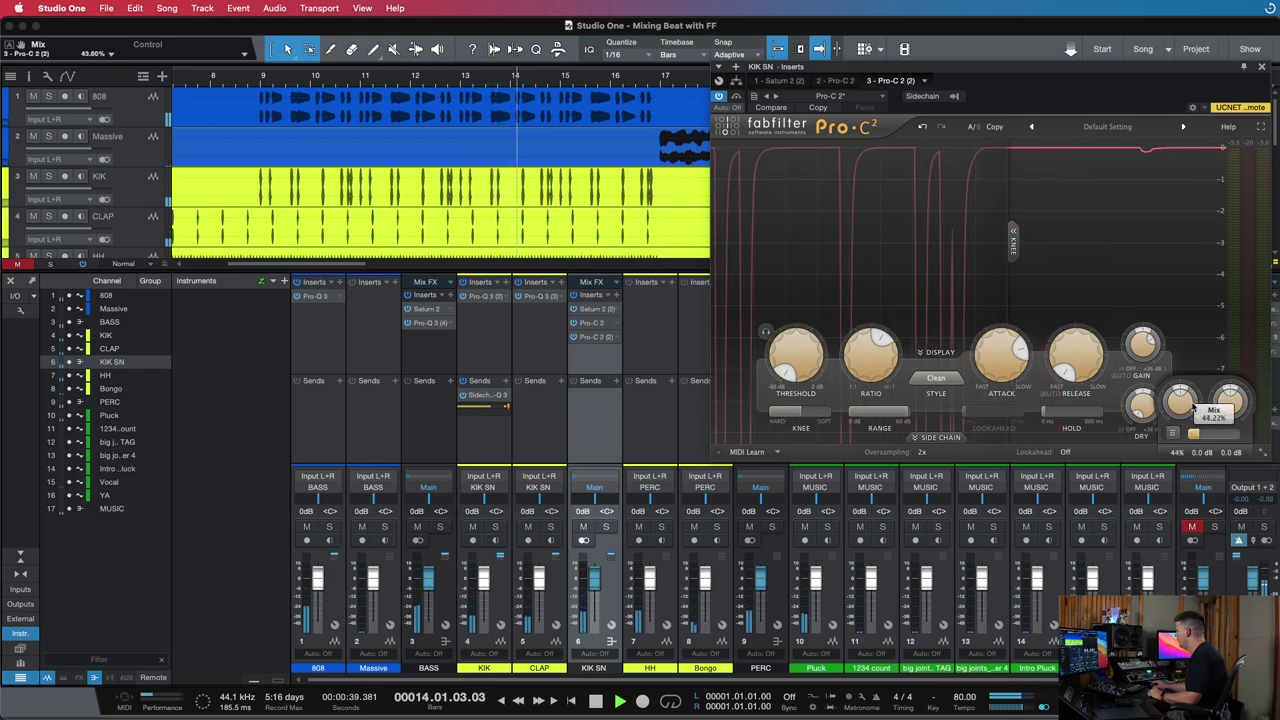
pyautogui.scroll(-1, 1193, 408)
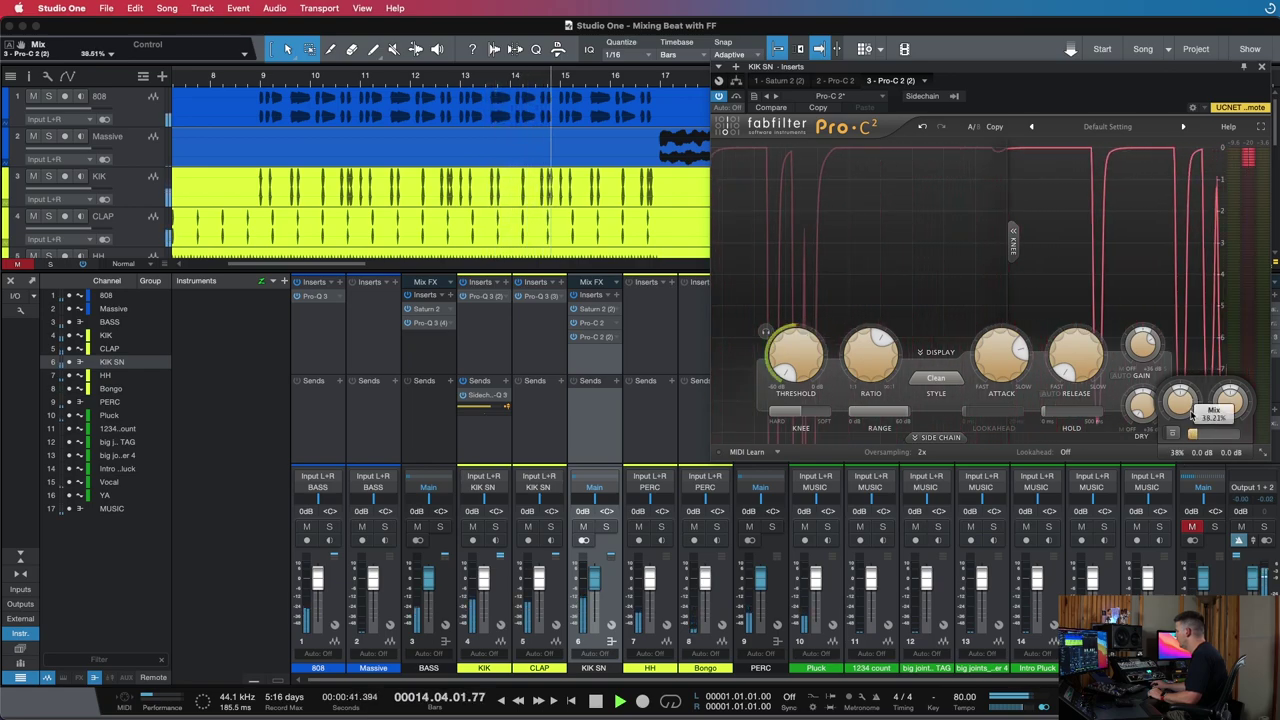
pyautogui.scroll(-1, 1189, 413)
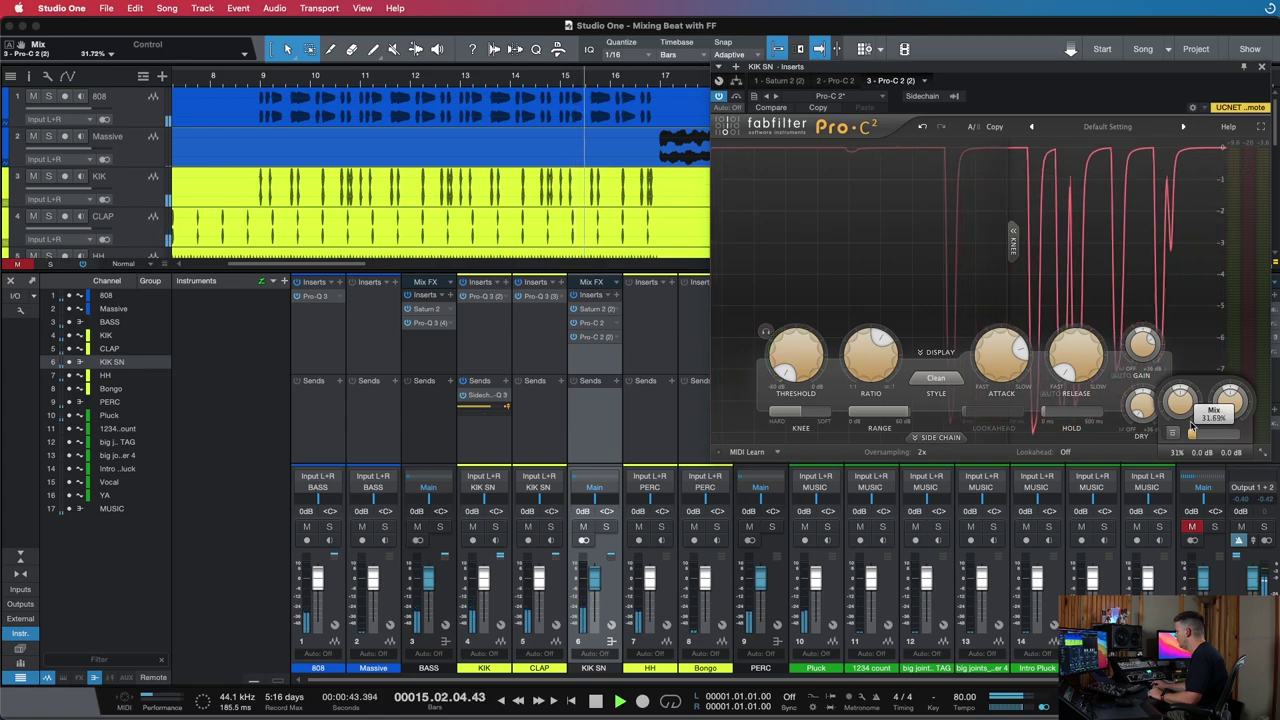
pyautogui.scroll(-1, 1190, 415)
pyautogui.scroll(2, 1092, 343)
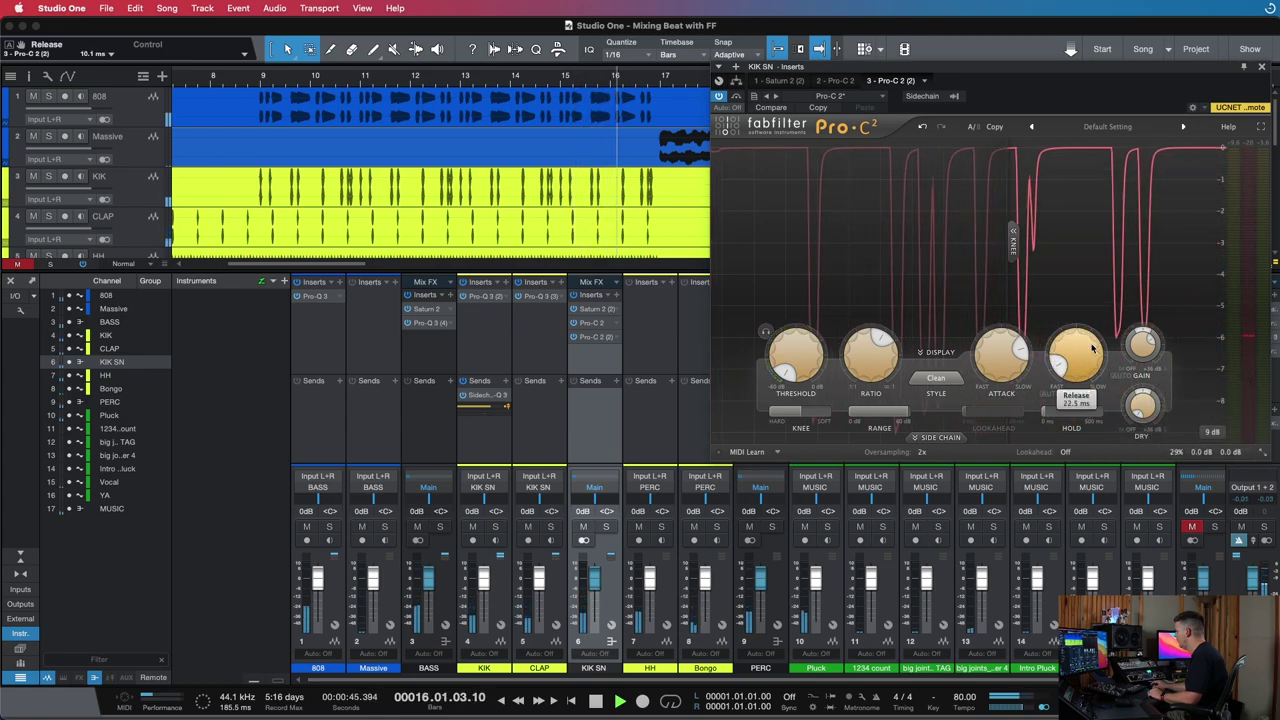
pyautogui.scroll(2, 1093, 344)
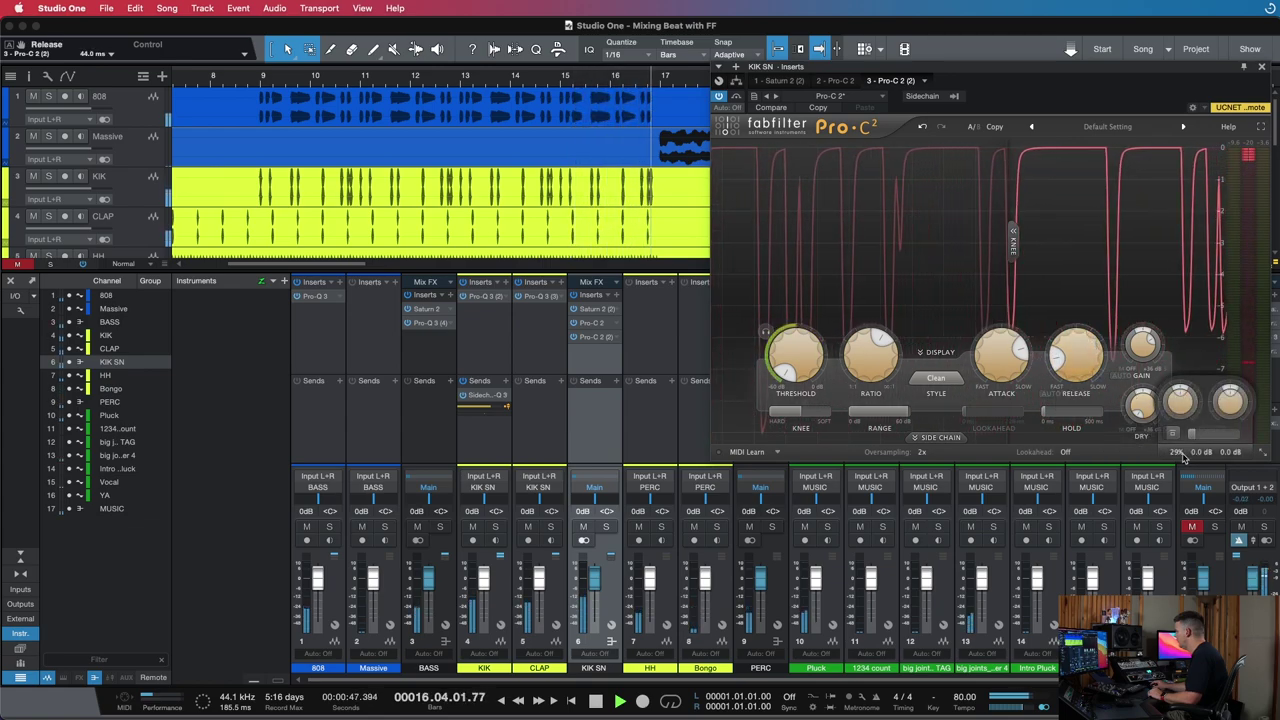
pyautogui.press('space')
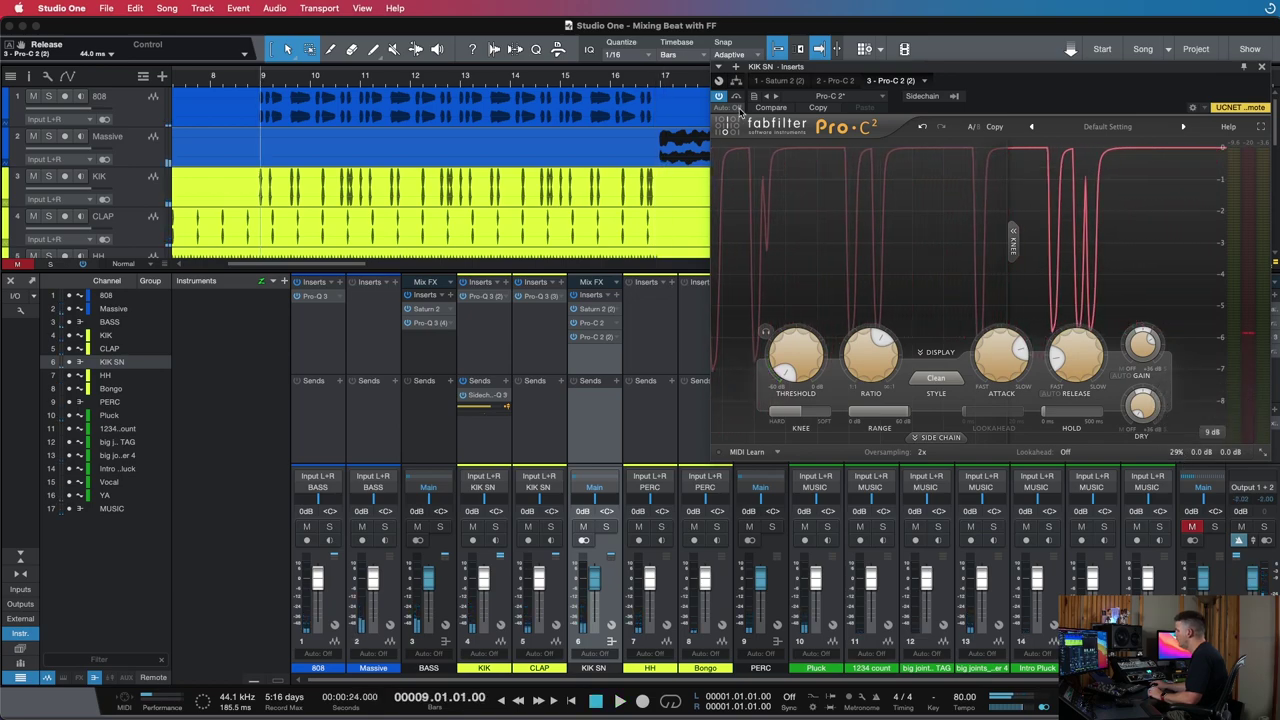
pyautogui.press('space')
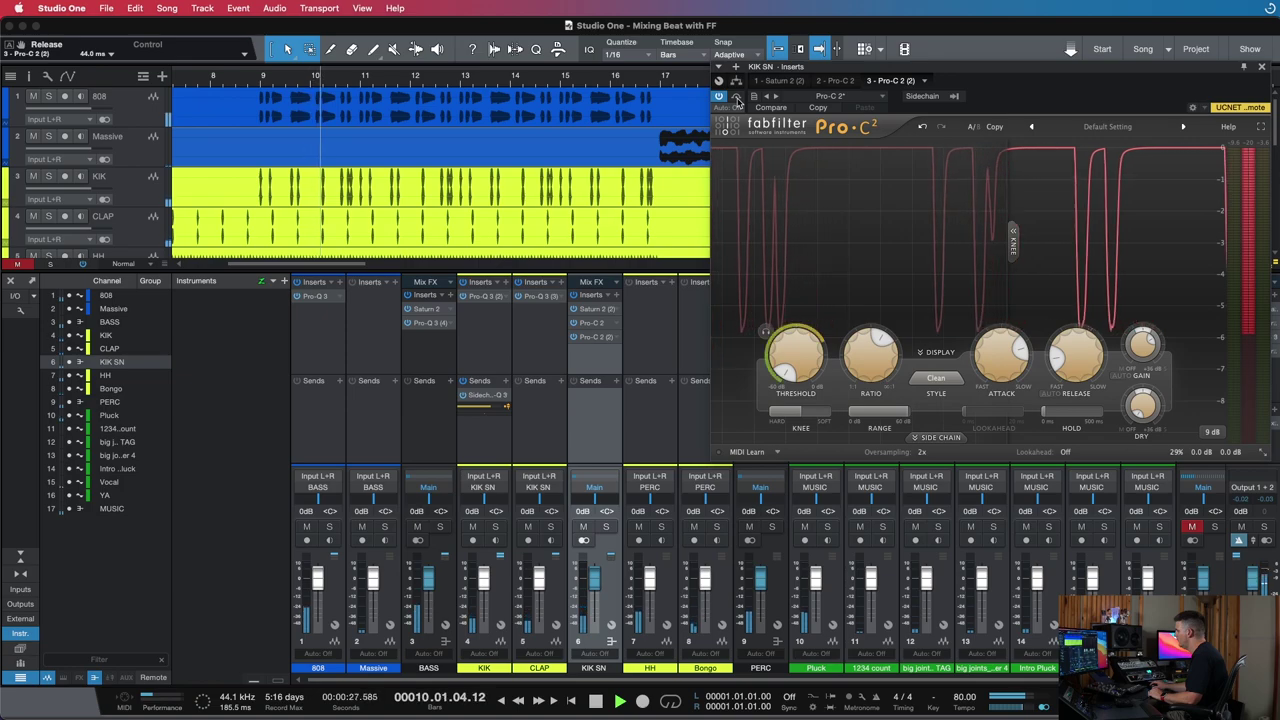
# A/B the compressor with bypass, lower the parallel mix to about 23.55%, and close it
pyautogui.click(736, 97)
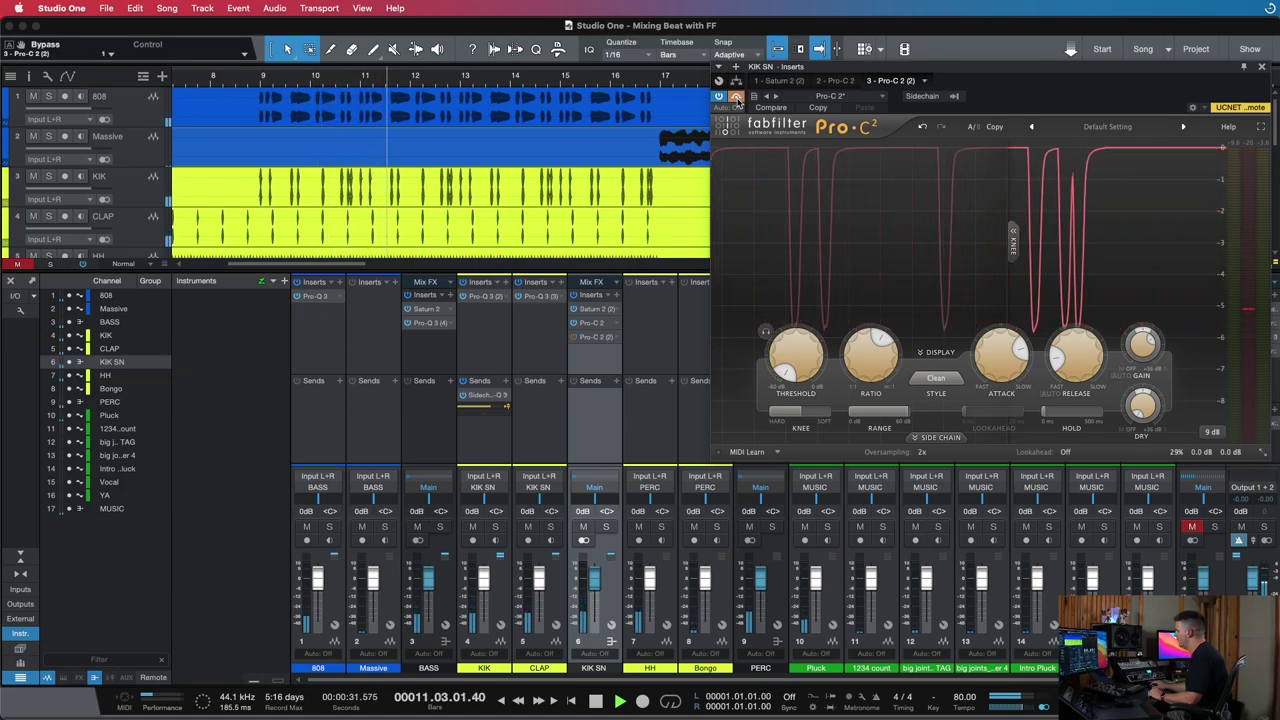
pyautogui.click(736, 97)
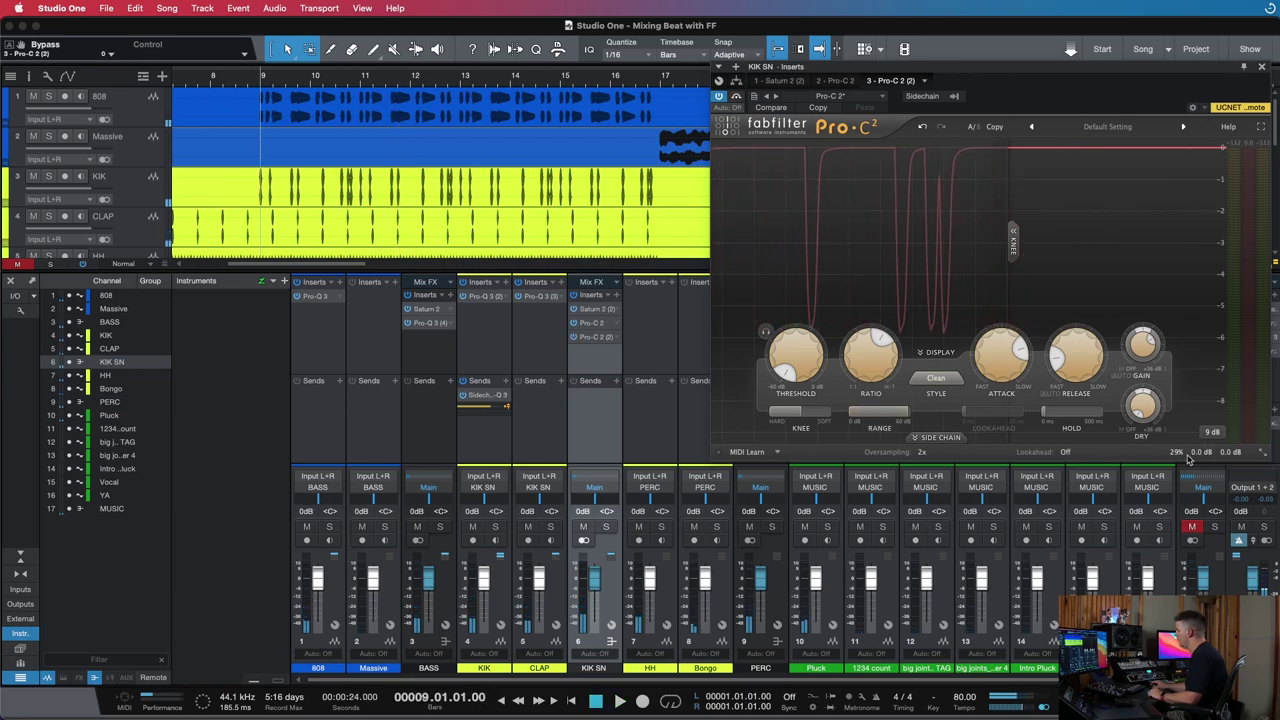
pyautogui.moveTo(1177, 452); pyautogui.dragTo(1188, 474)
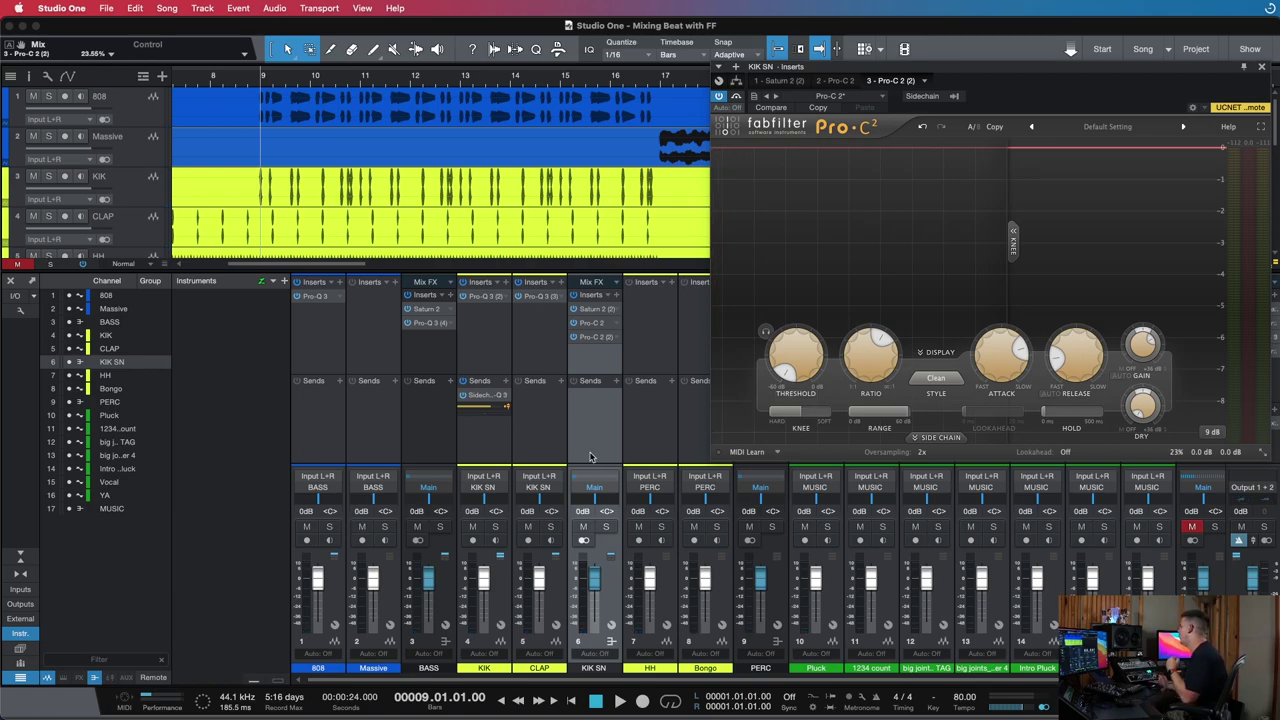
pyautogui.press('space')
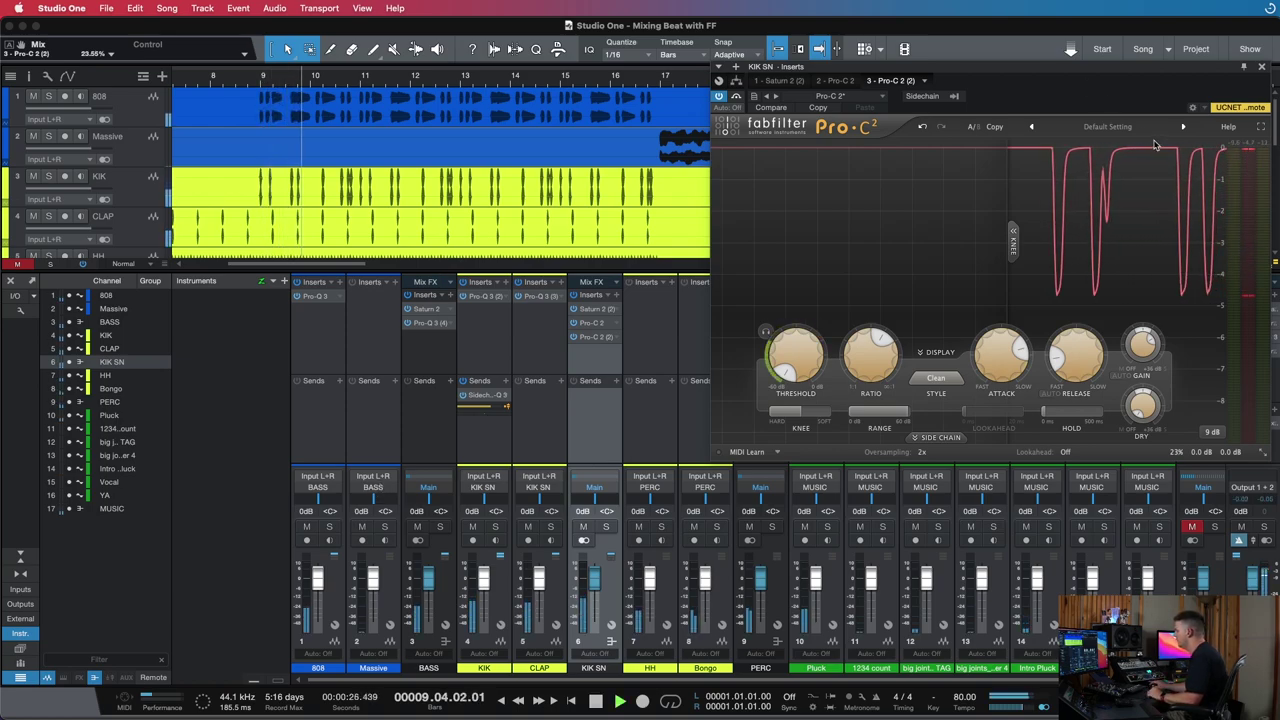
pyautogui.click(1262, 68)
pyautogui.press('space')
pyautogui.click(303, 409)
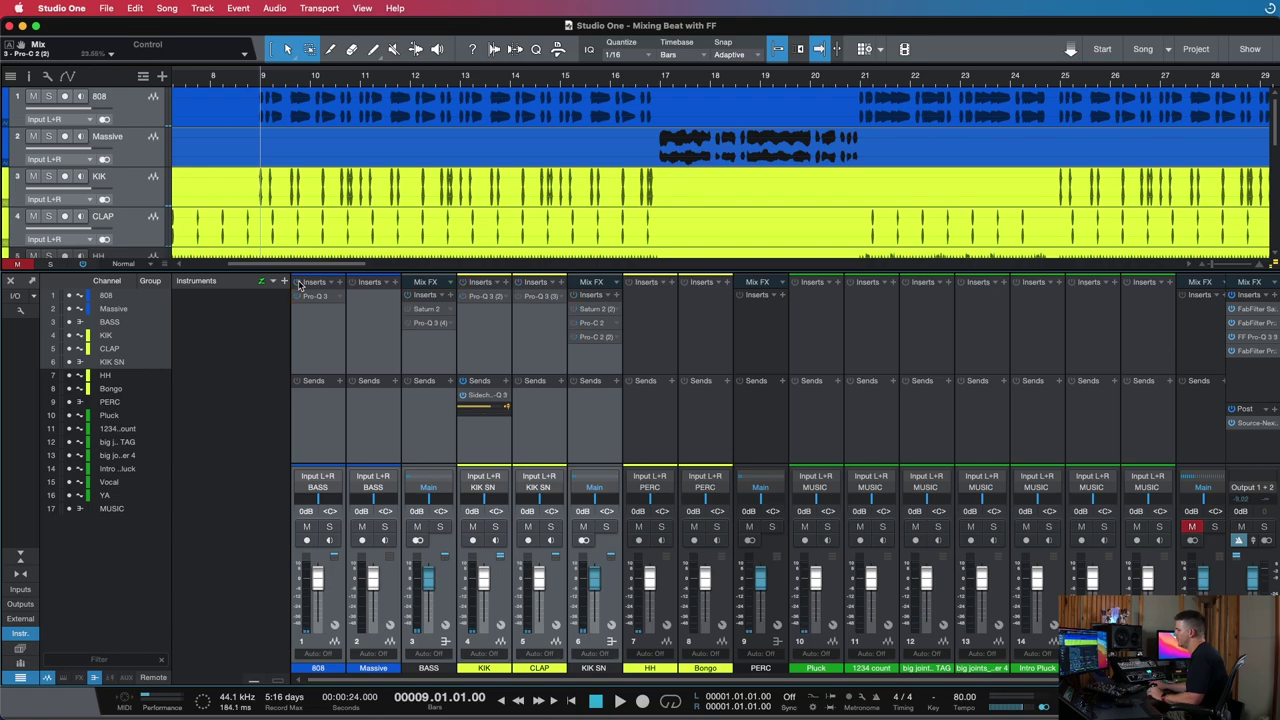
# Audition the beat, unmute MUSIC, and push the BASS fader up to about +2.3 dB
pyautogui.press('space')
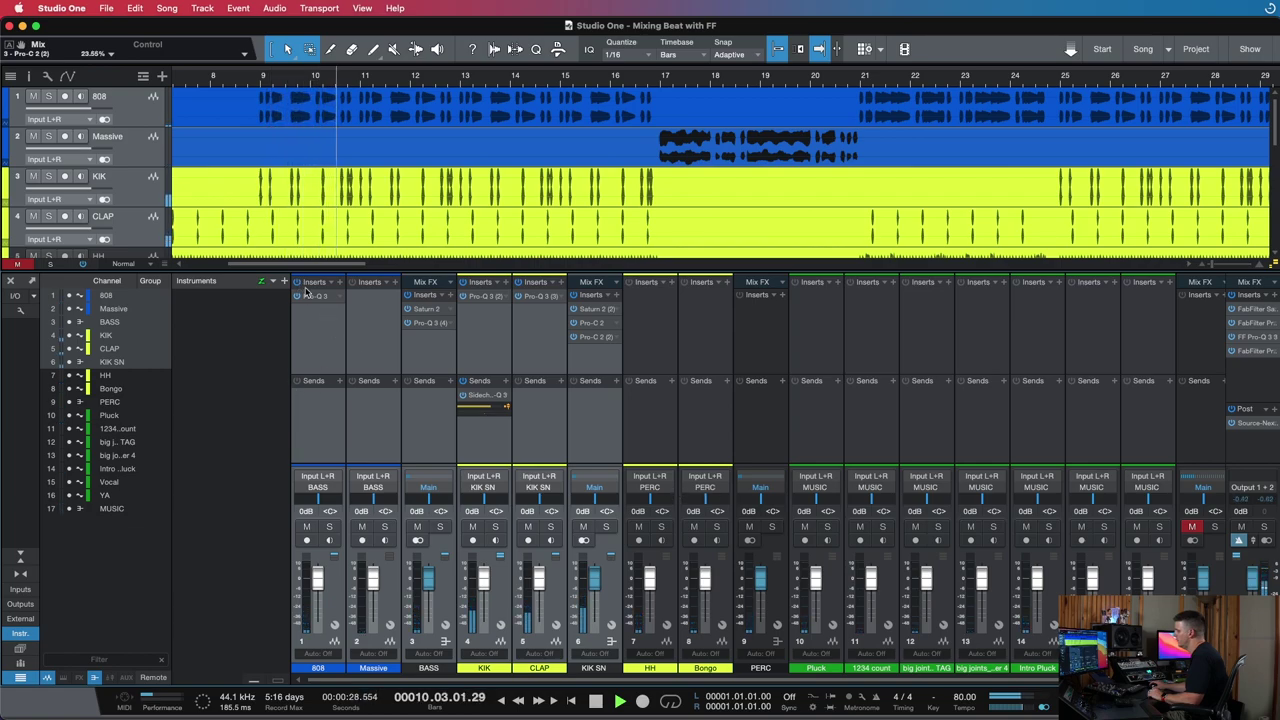
pyautogui.press('space')
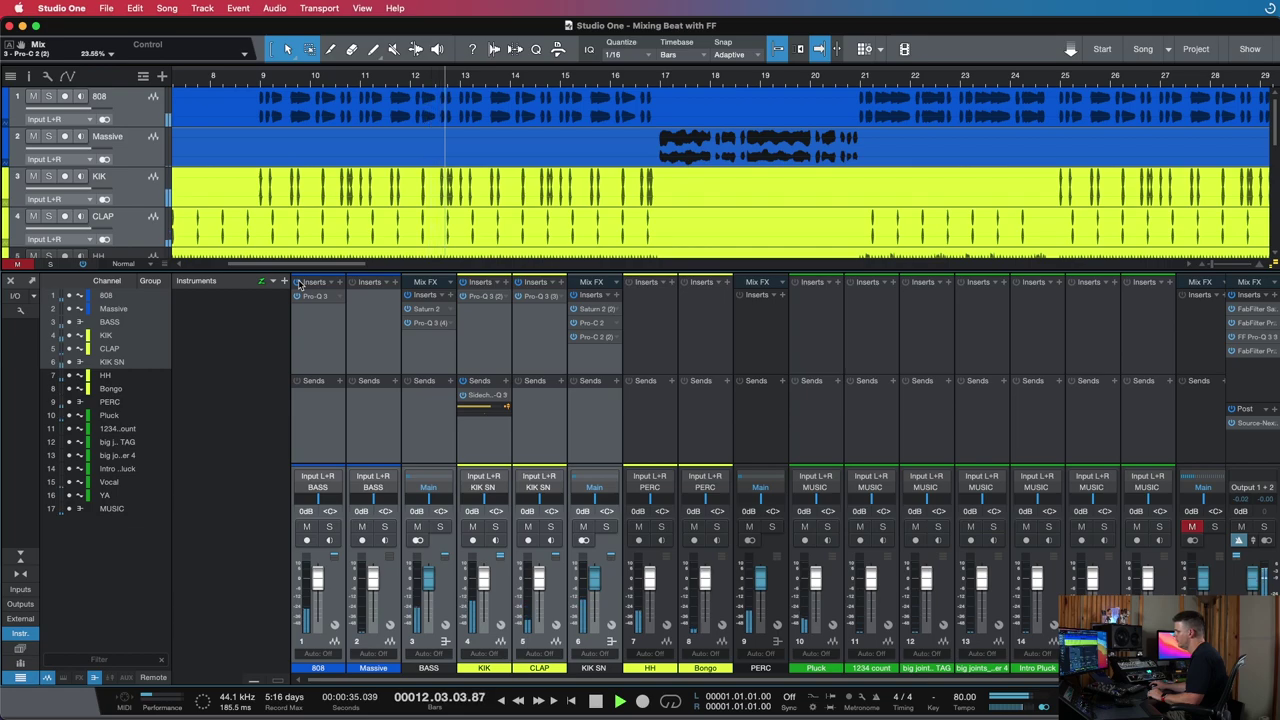
pyautogui.press('space')
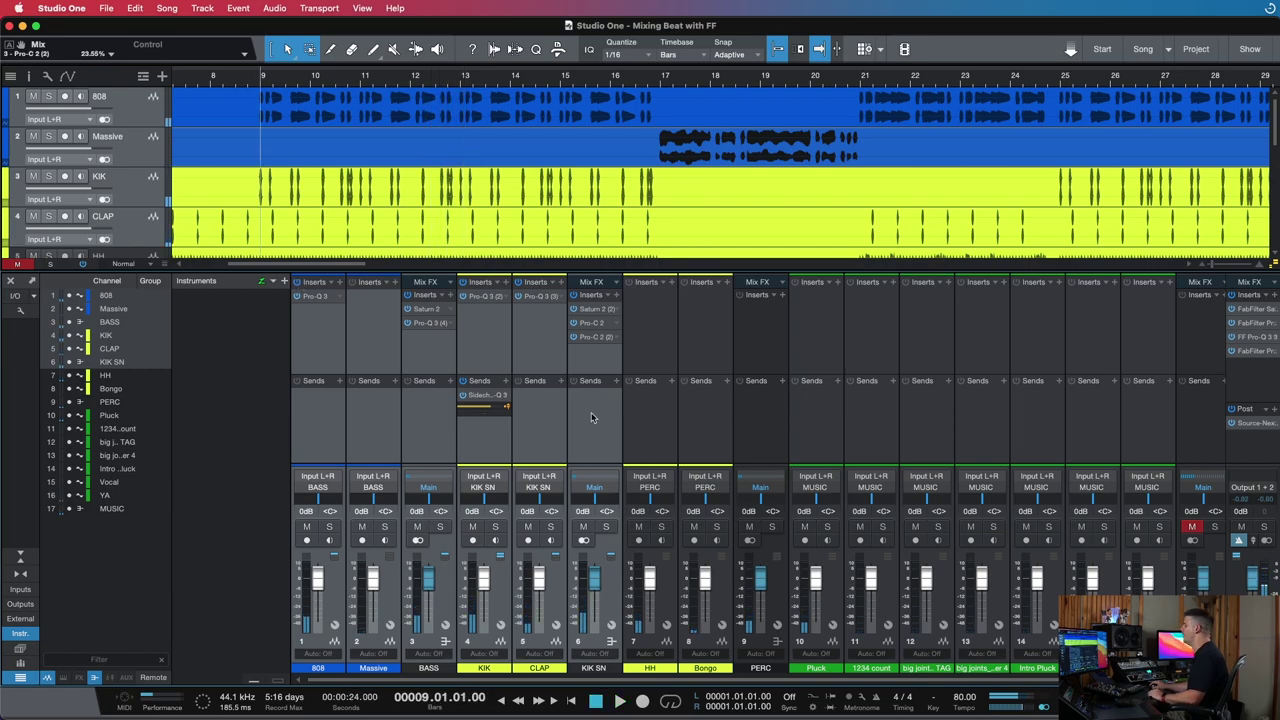
pyautogui.click(591, 412)
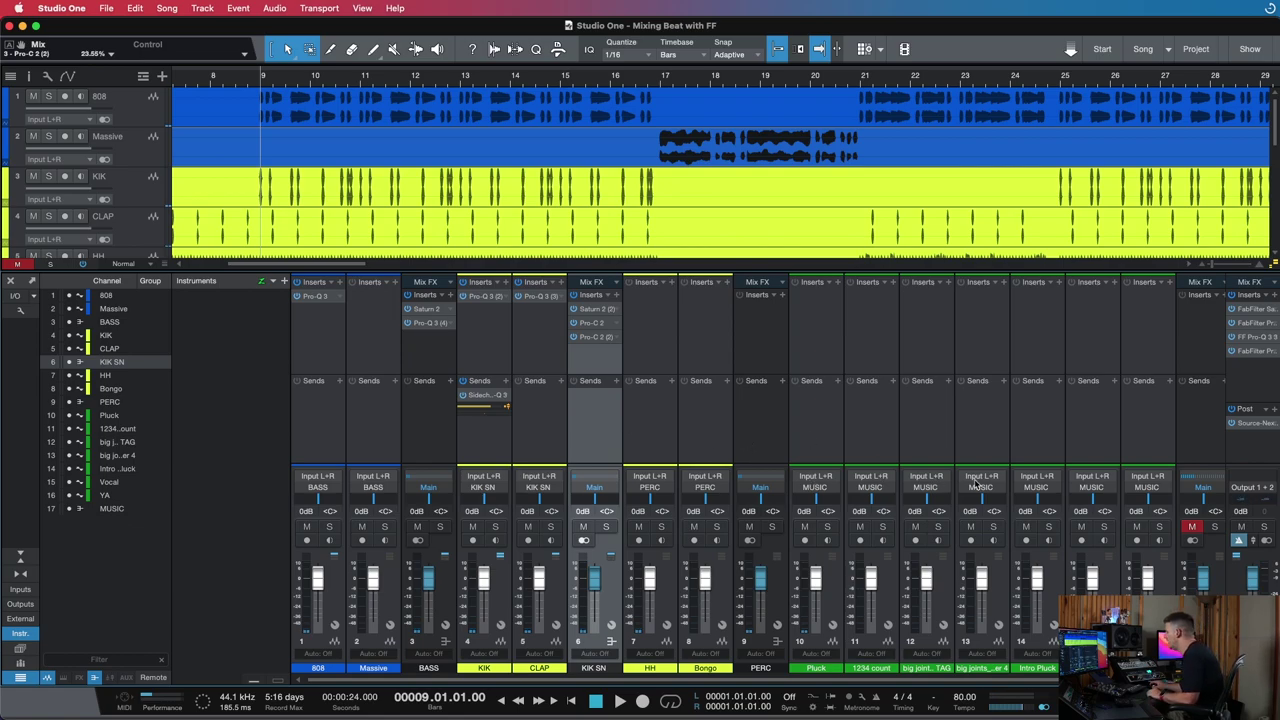
pyautogui.click(1193, 527)
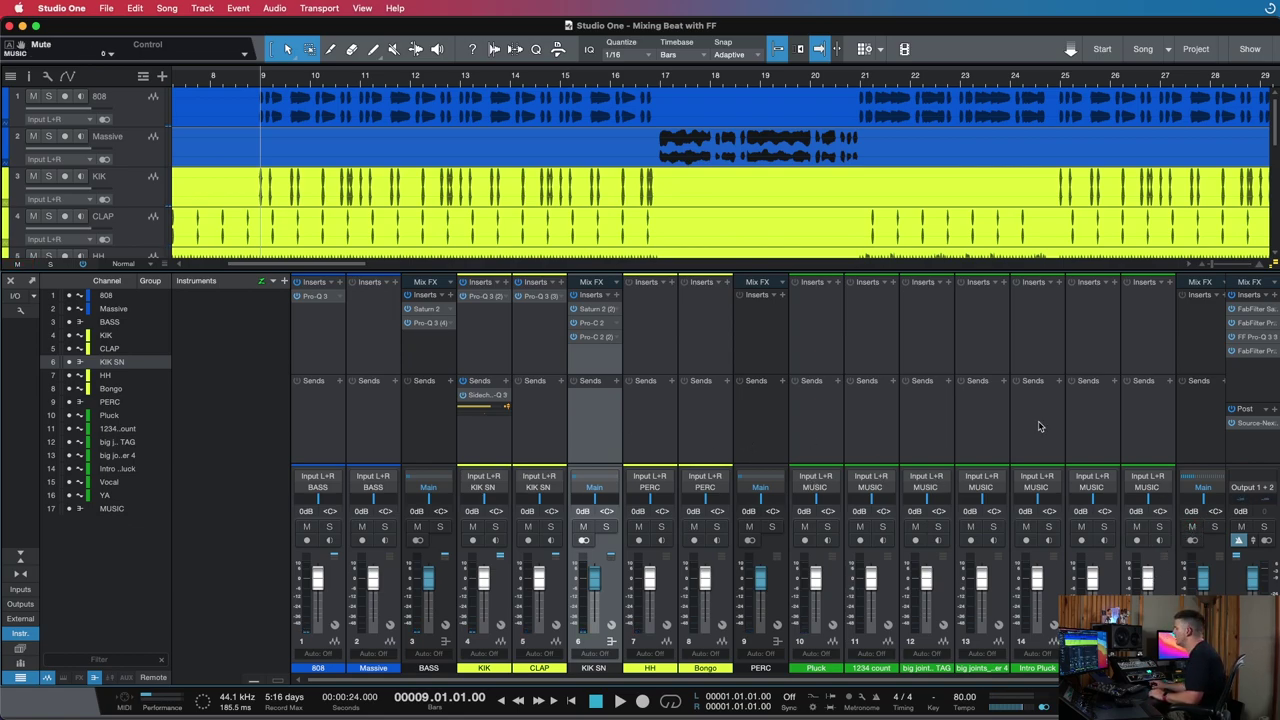
pyautogui.press('space')
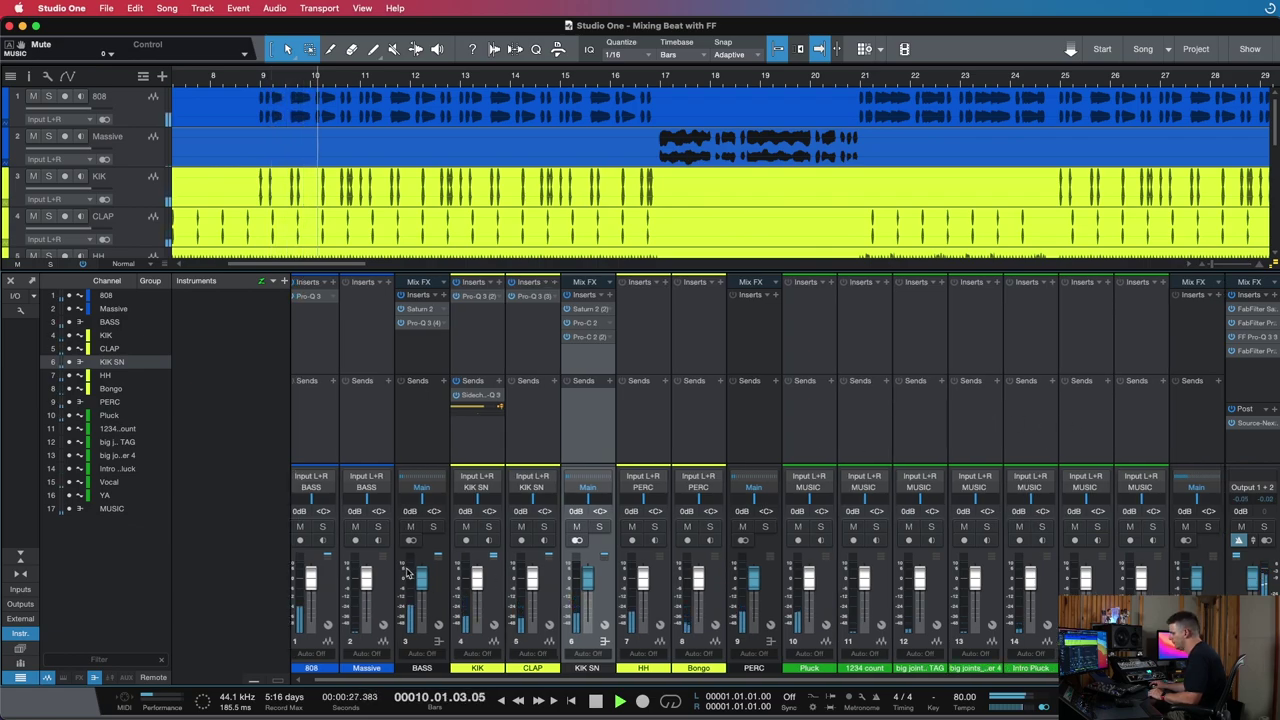
pyautogui.moveTo(419, 571); pyautogui.dragTo(420, 568)
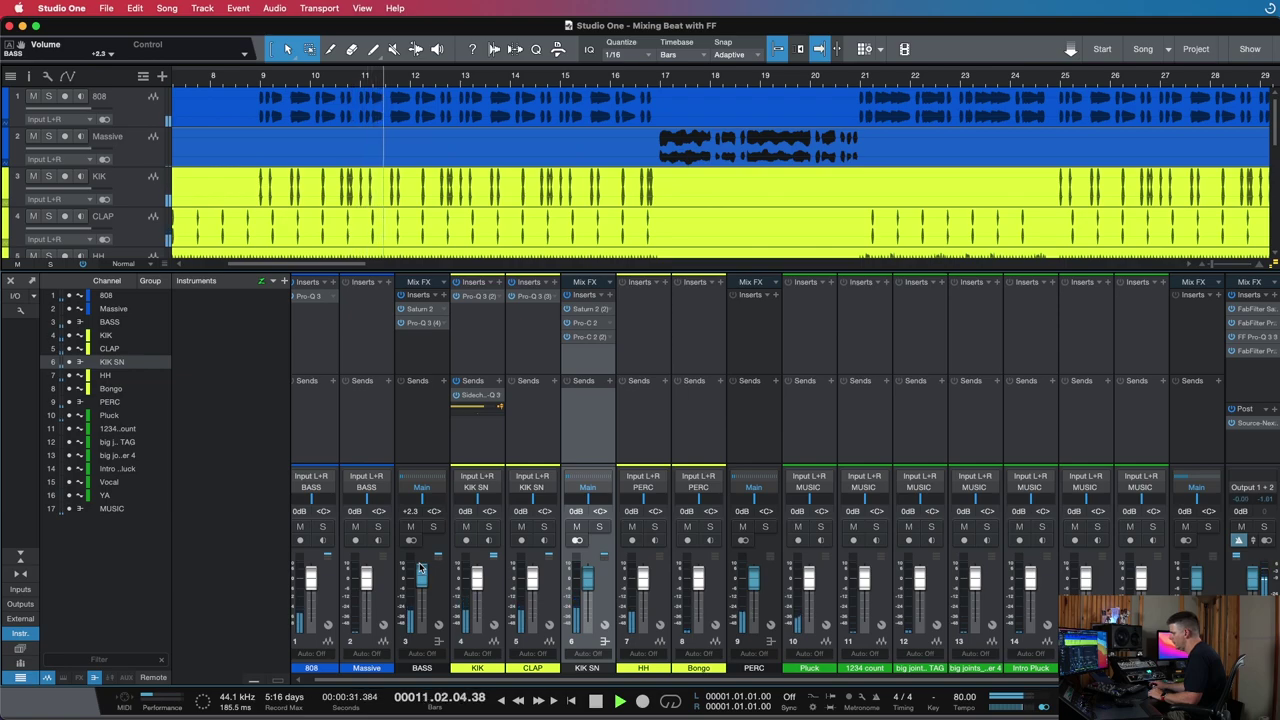
# Briefly solo the Pluck channel, then insert FabFilter Pro-Q 3 on it (searched 'fab') and stop playback
pyautogui.click(830, 440)
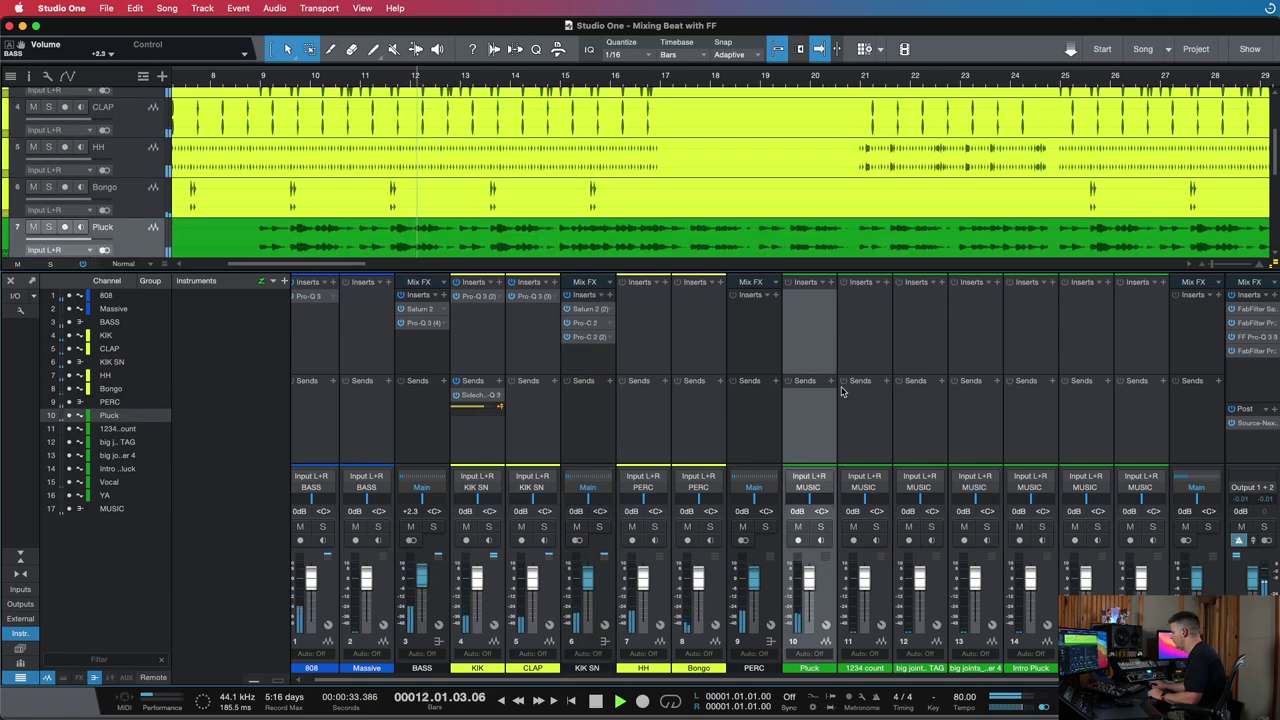
pyautogui.click(821, 527)
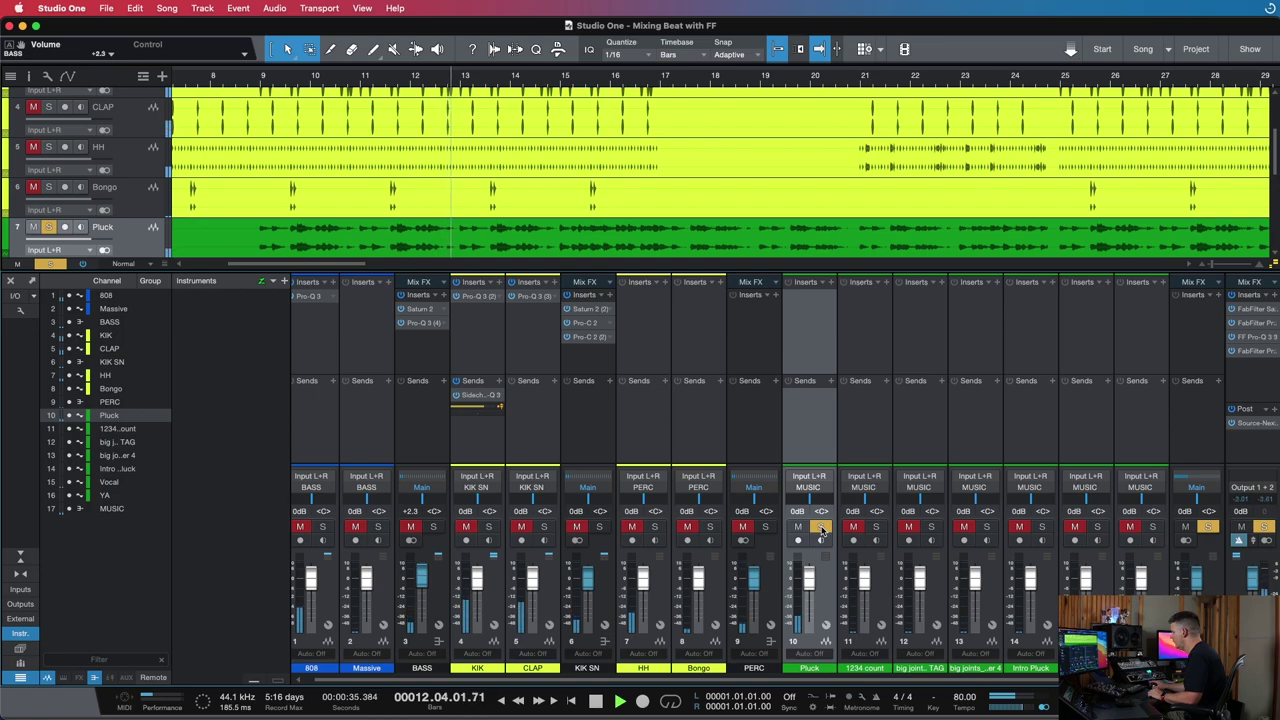
pyautogui.click(821, 527)
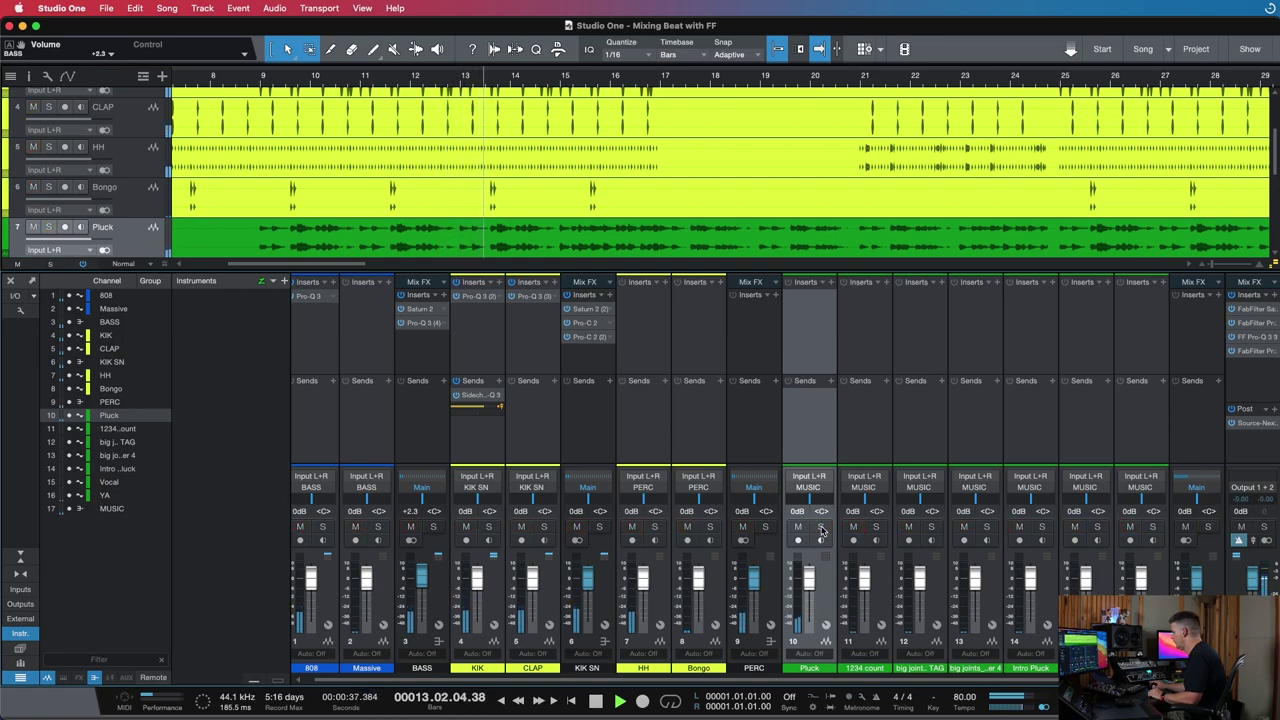
pyautogui.click(833, 283)
pyautogui.write('fab')
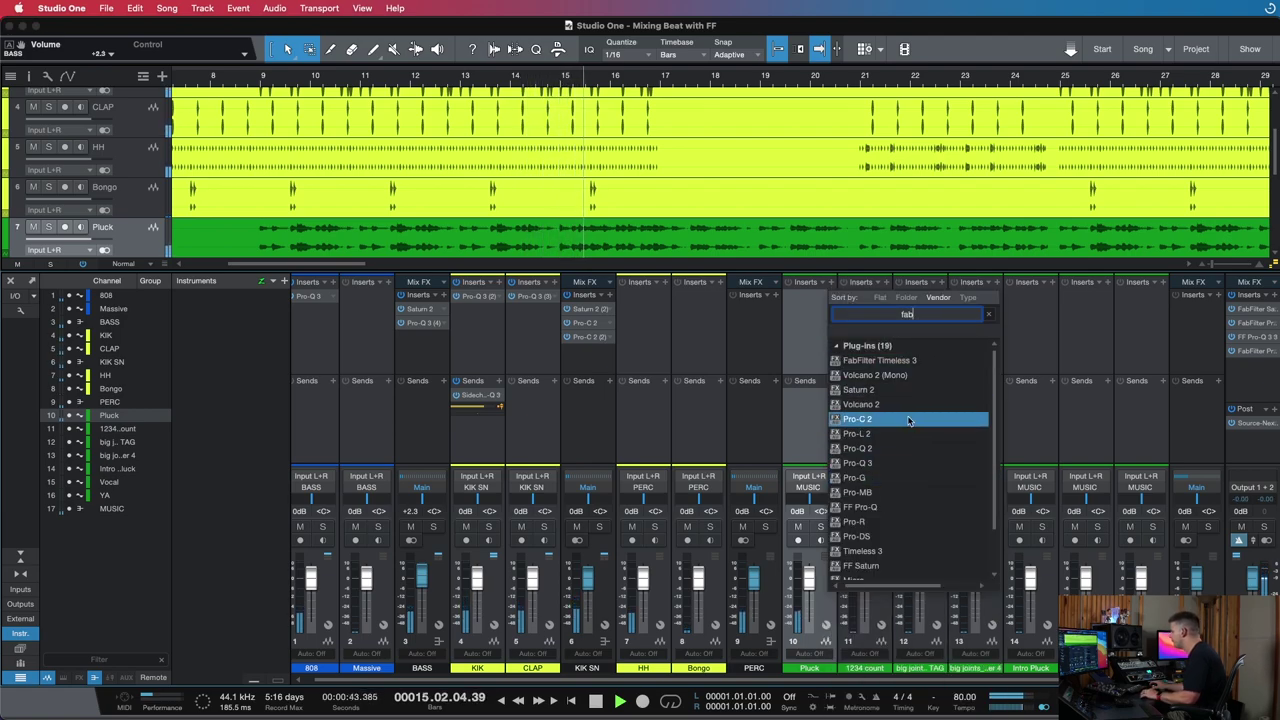
pyautogui.click(900, 465)
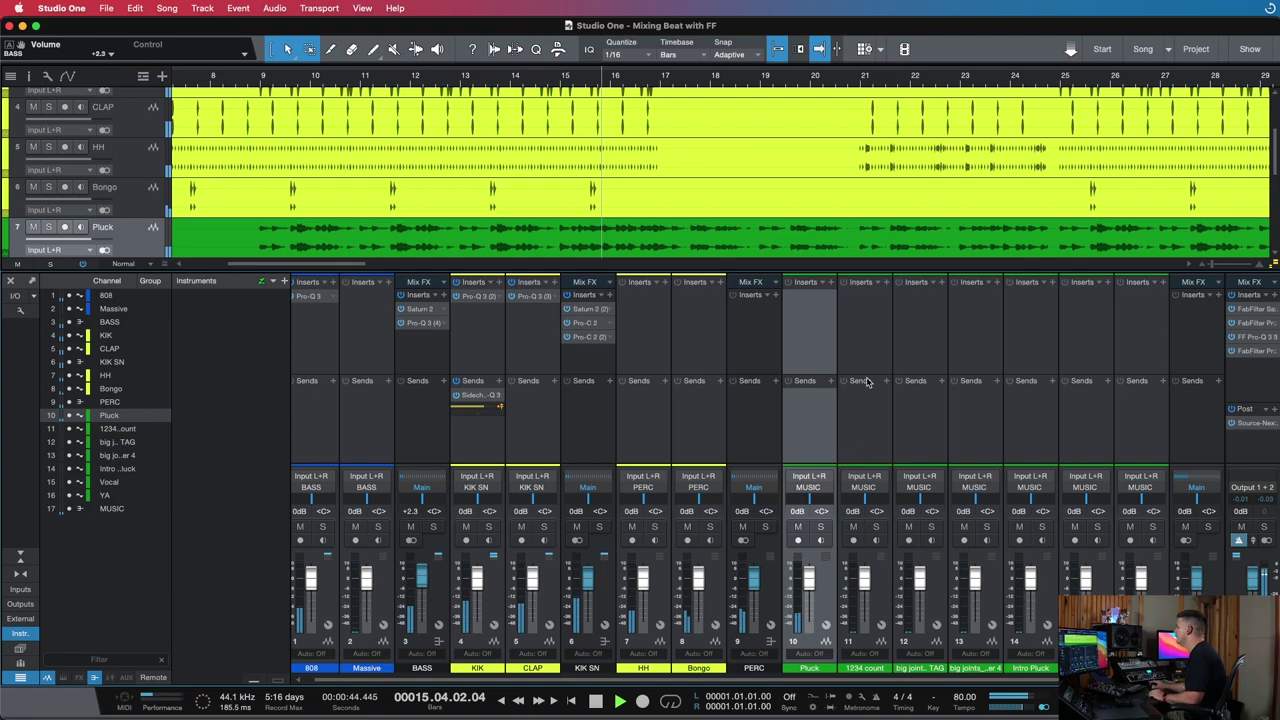
pyautogui.press('space')
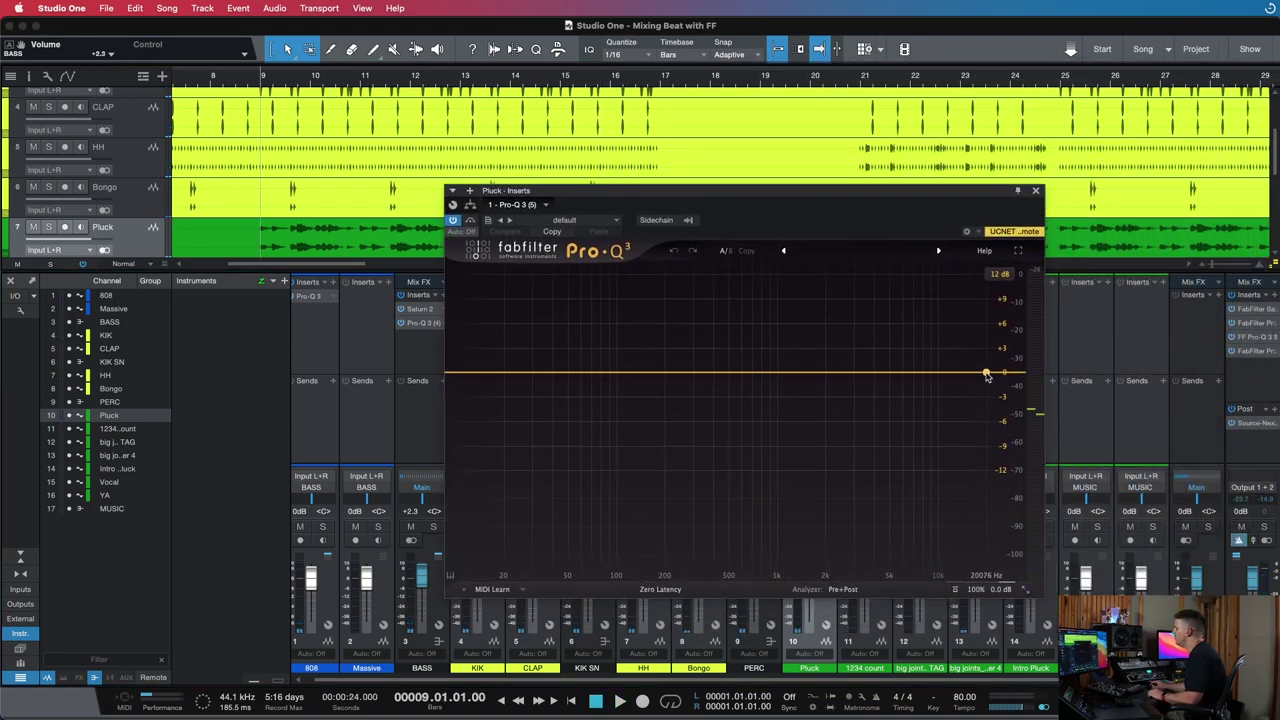
# Add a high-shelf boost around 3.8 kHz to Pluck's Pro-Q 3, applied to the sides only
pyautogui.moveTo(986, 375); pyautogui.dragTo(871, 353)
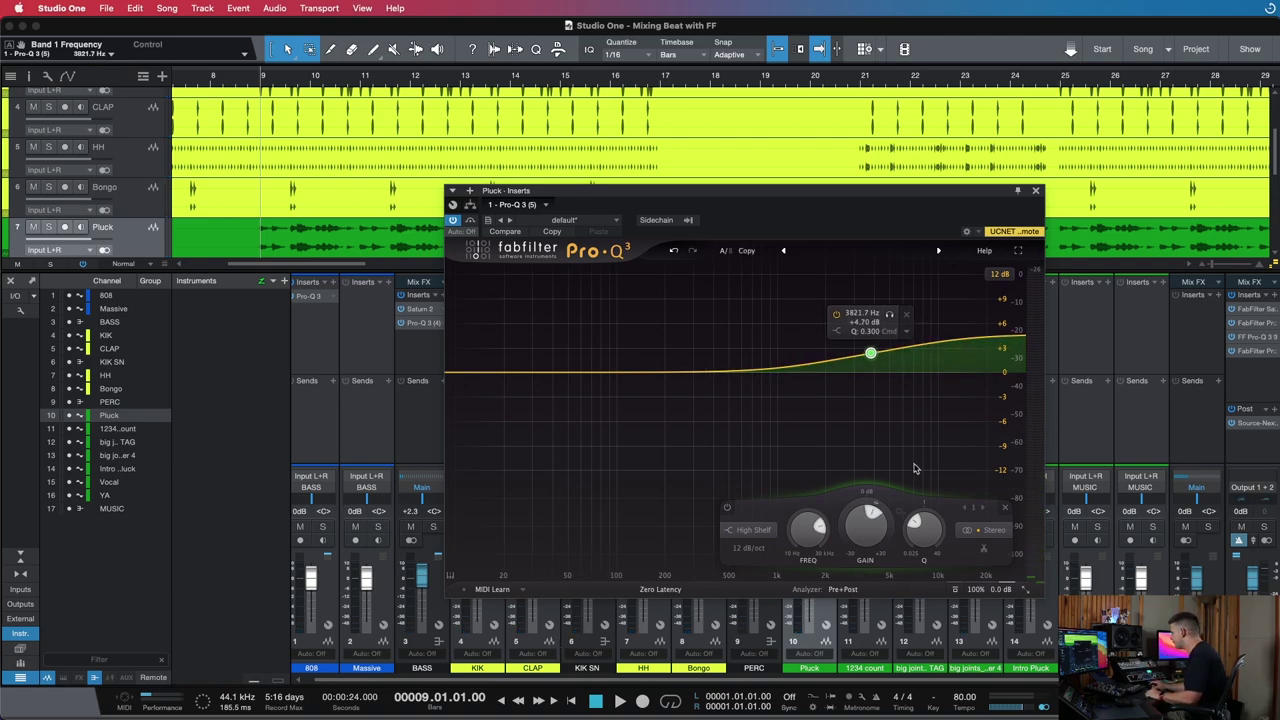
pyautogui.click(908, 332)
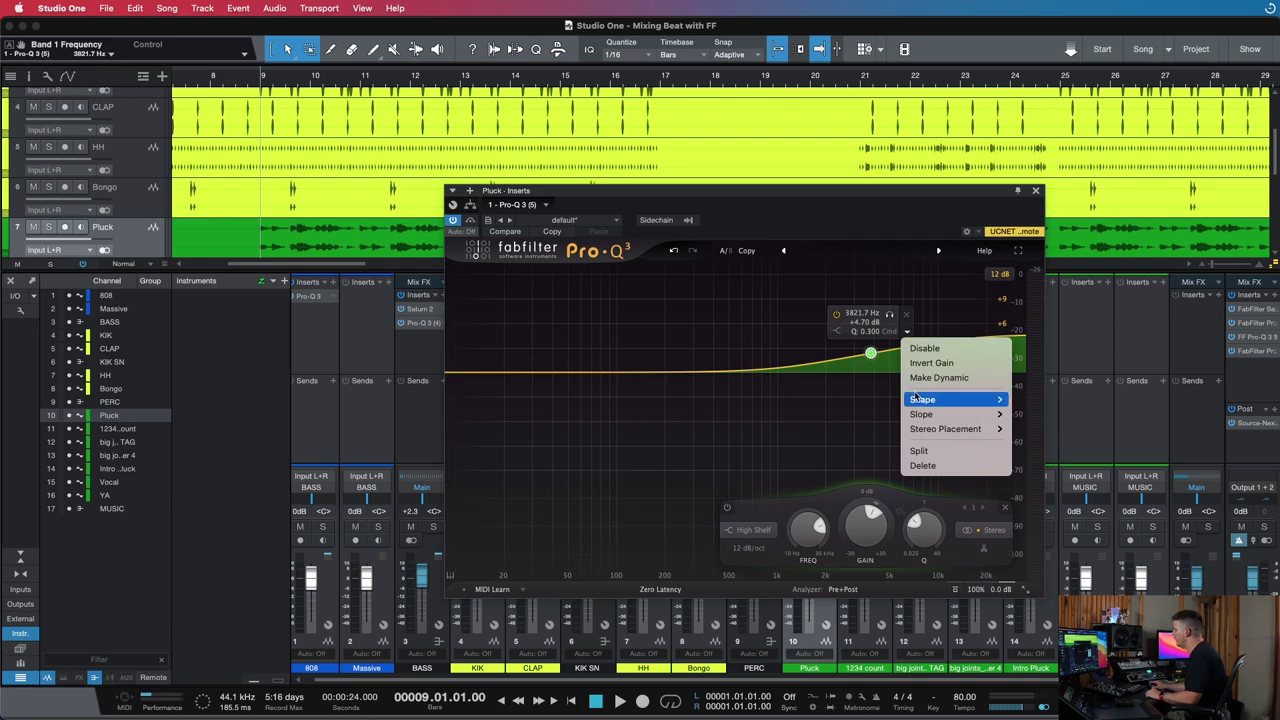
pyautogui.moveTo(937, 430)
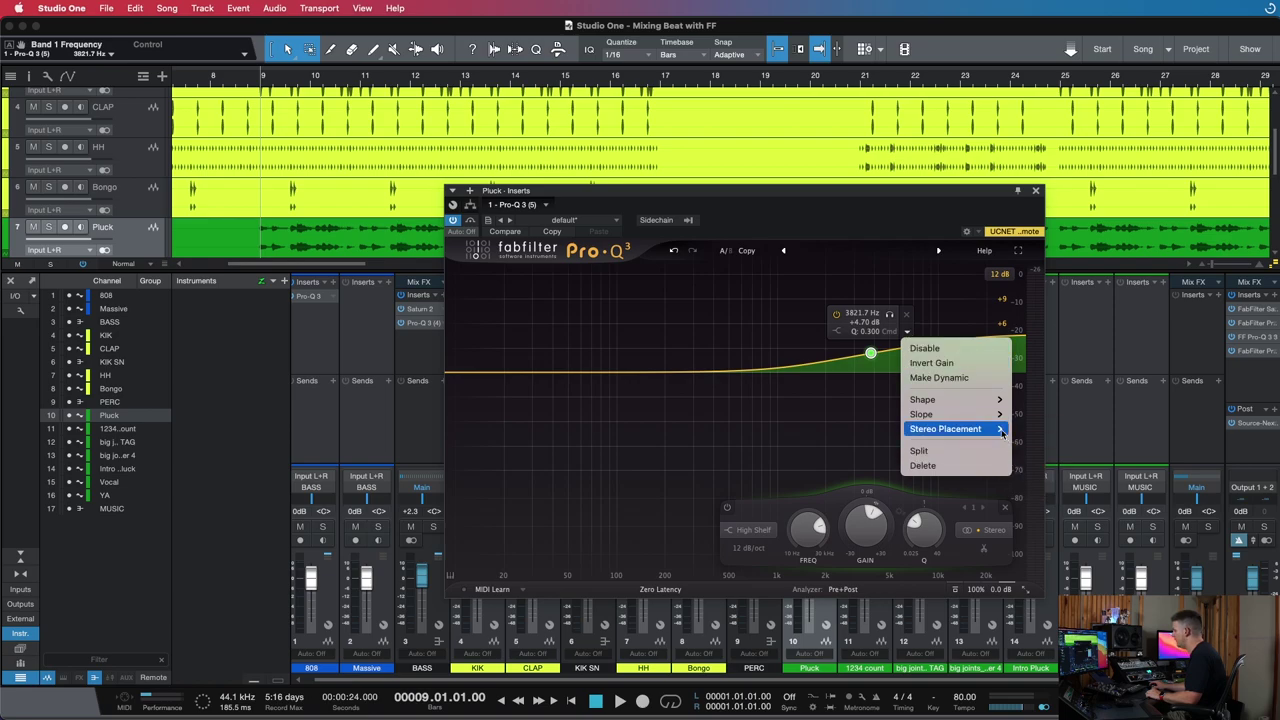
pyautogui.click(1030, 487)
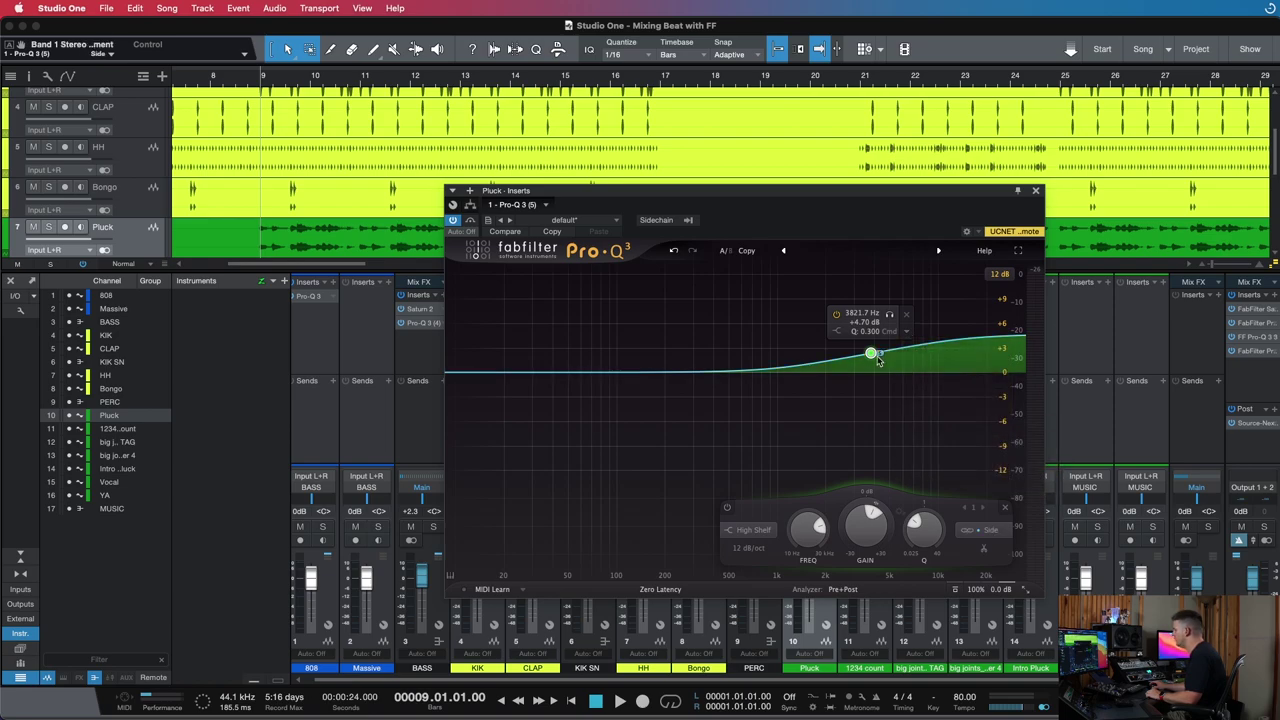
# Add a mid-only bell band near 3.6 kHz with a slight cut
pyautogui.doubleClick(868, 374)
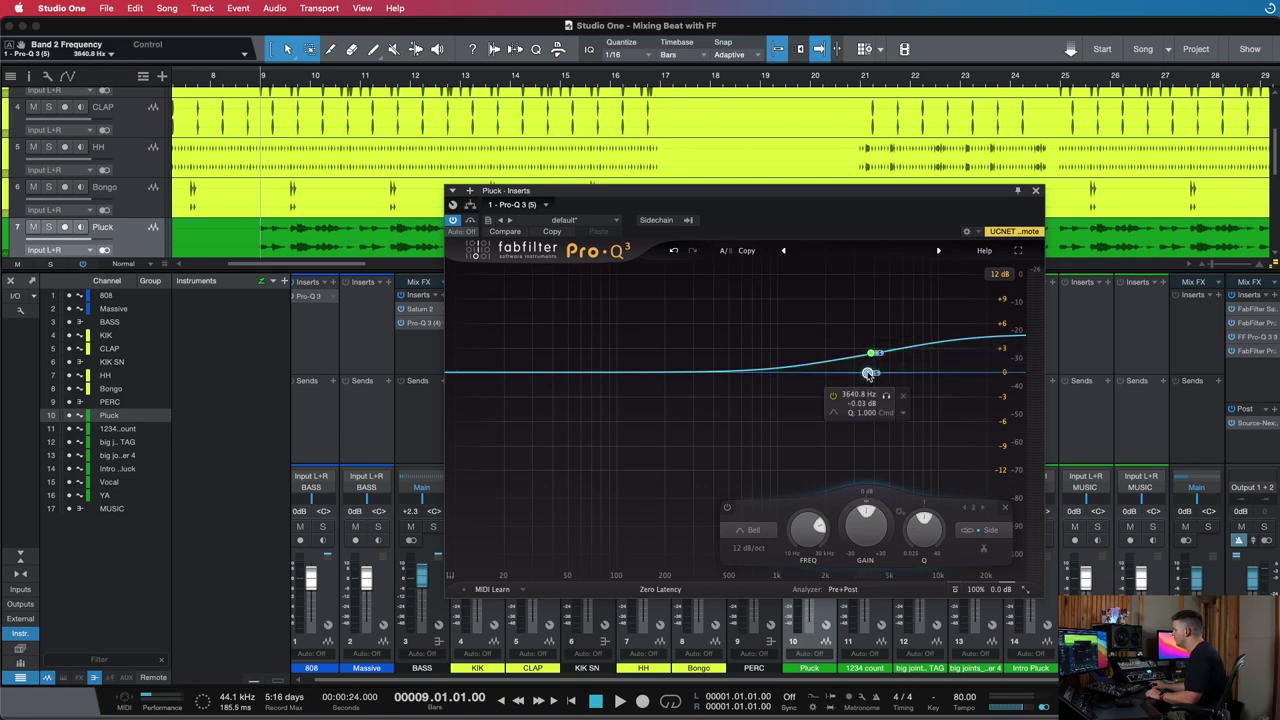
pyautogui.rightClick(869, 374)
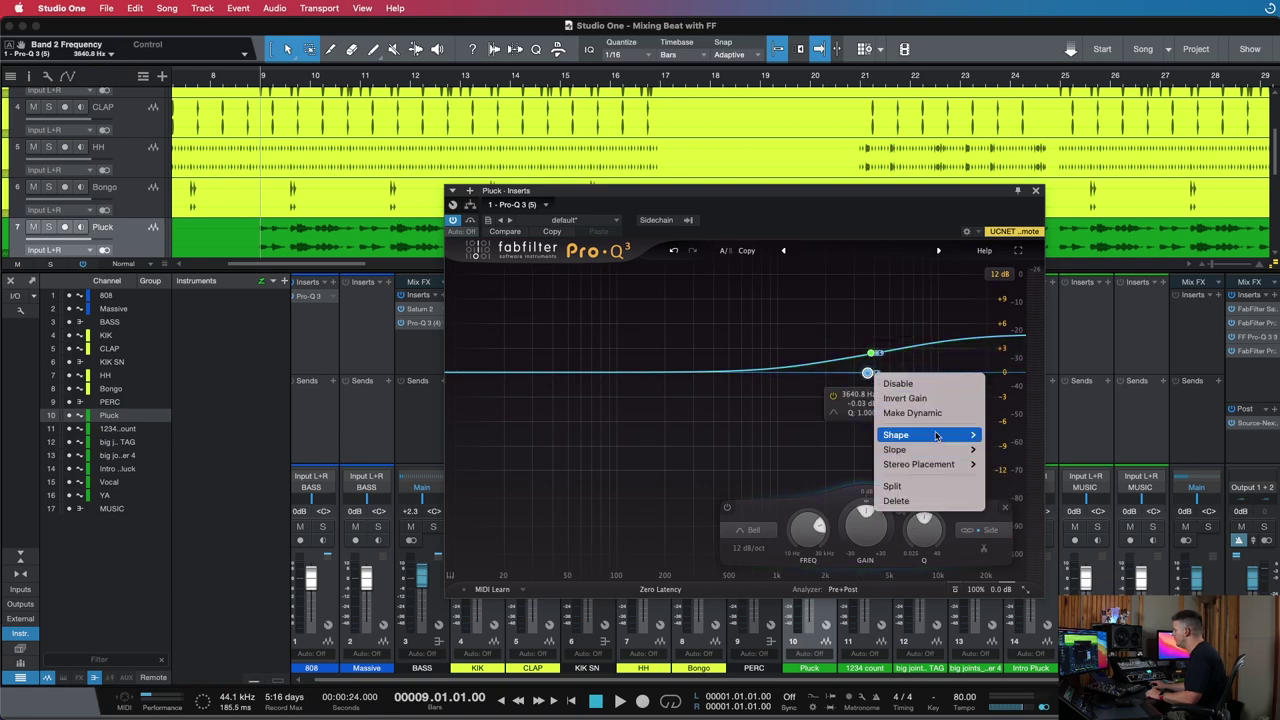
pyautogui.moveTo(960, 464)
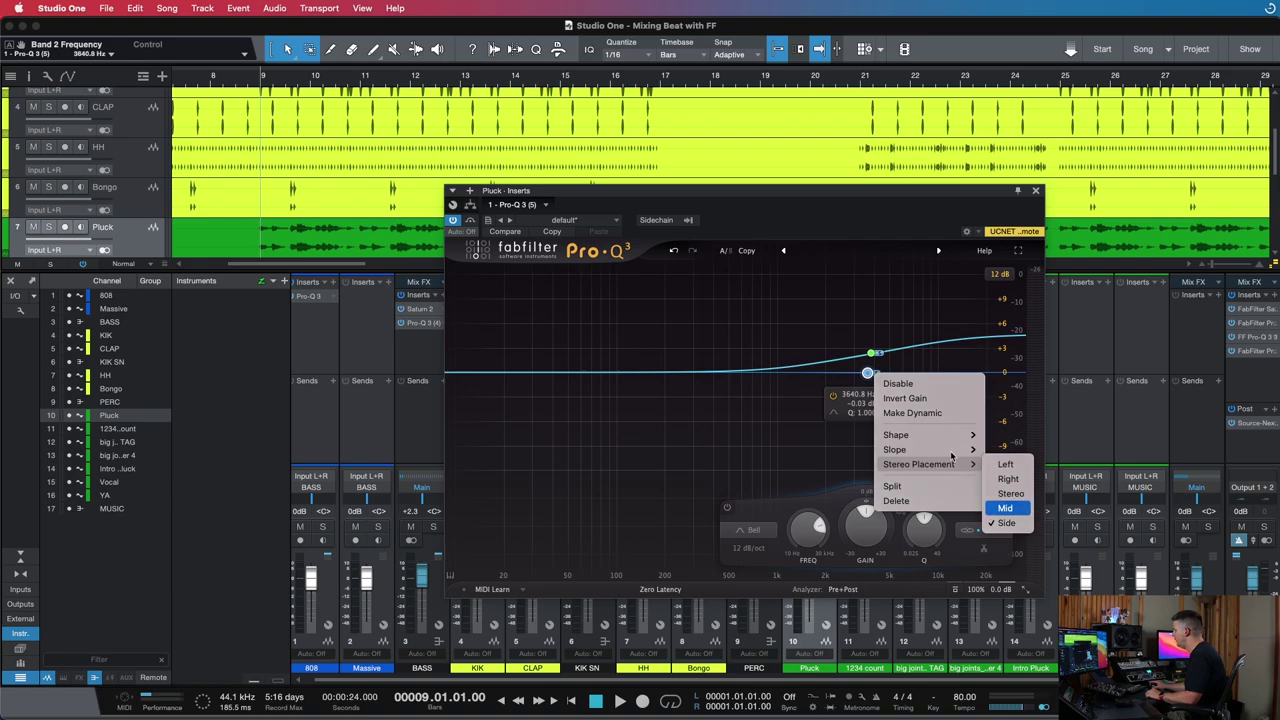
pyautogui.click(1008, 508)
pyautogui.moveTo(868, 374); pyautogui.dragTo(868, 388)
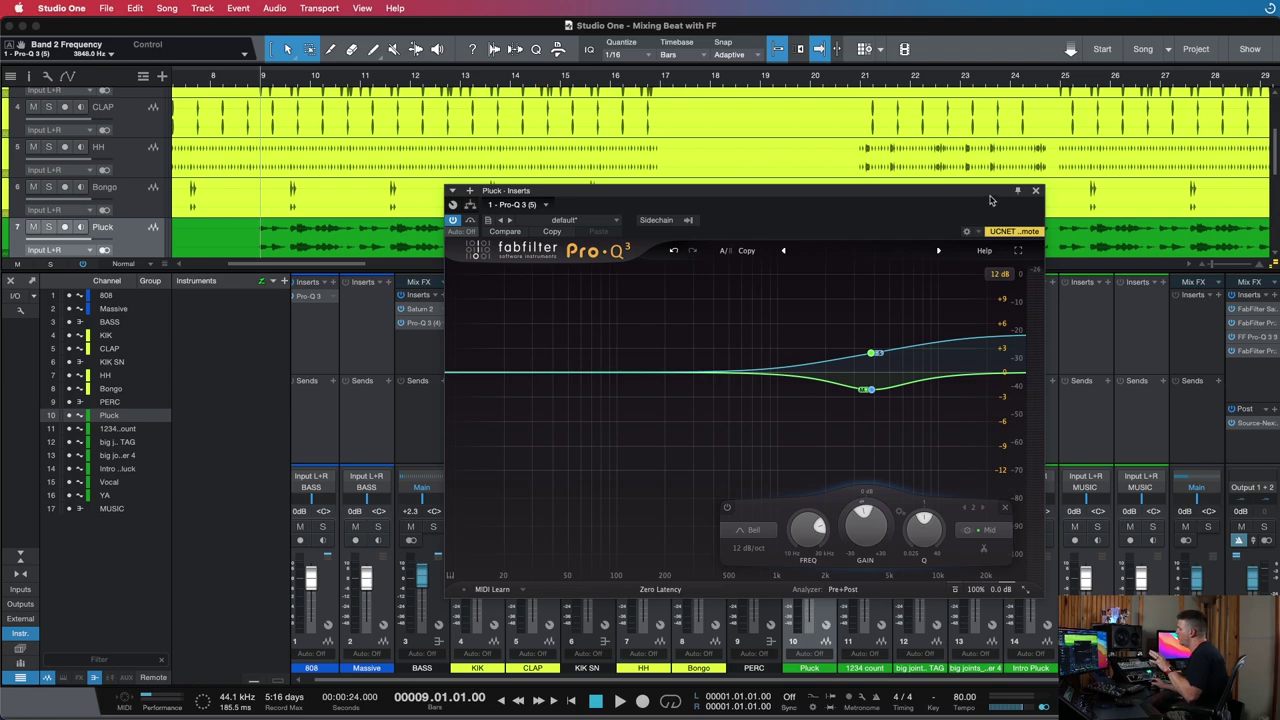
# Play back to compare the Pluck EQ, re-enable it, close the editor and select the Main channel
pyautogui.press('space')
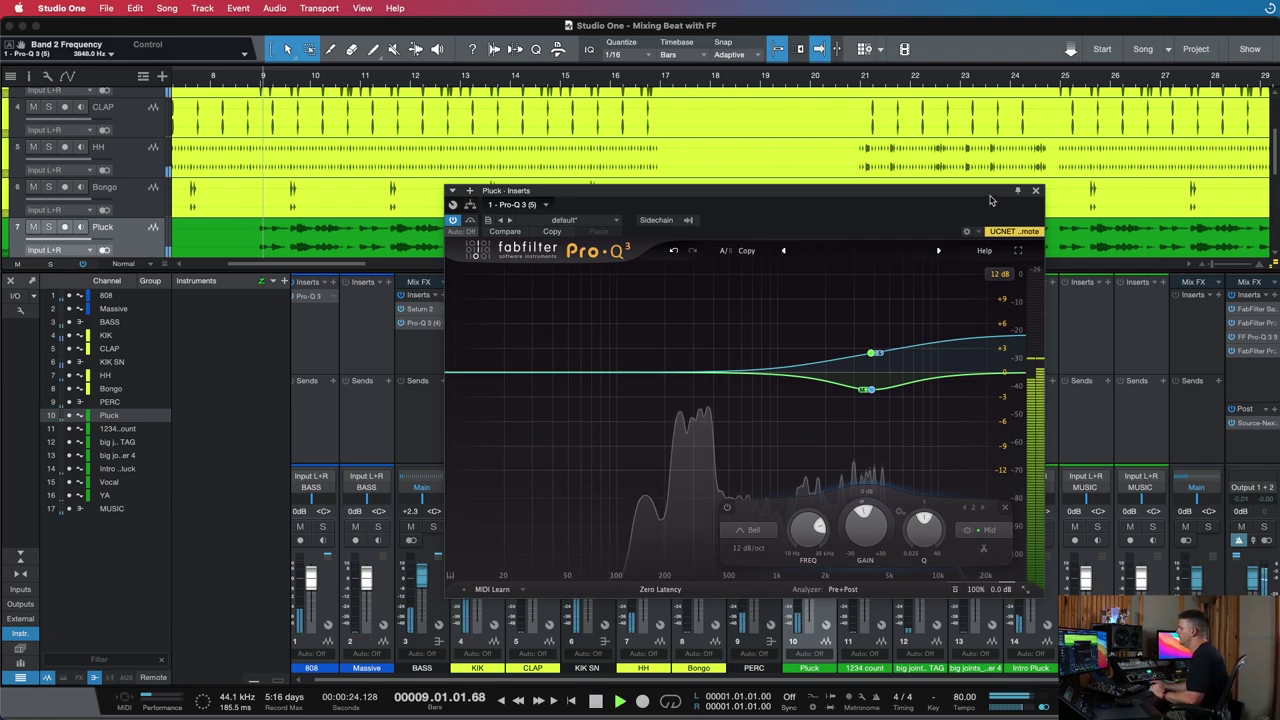
pyautogui.moveTo(990, 193); pyautogui.dragTo(1057, 176)
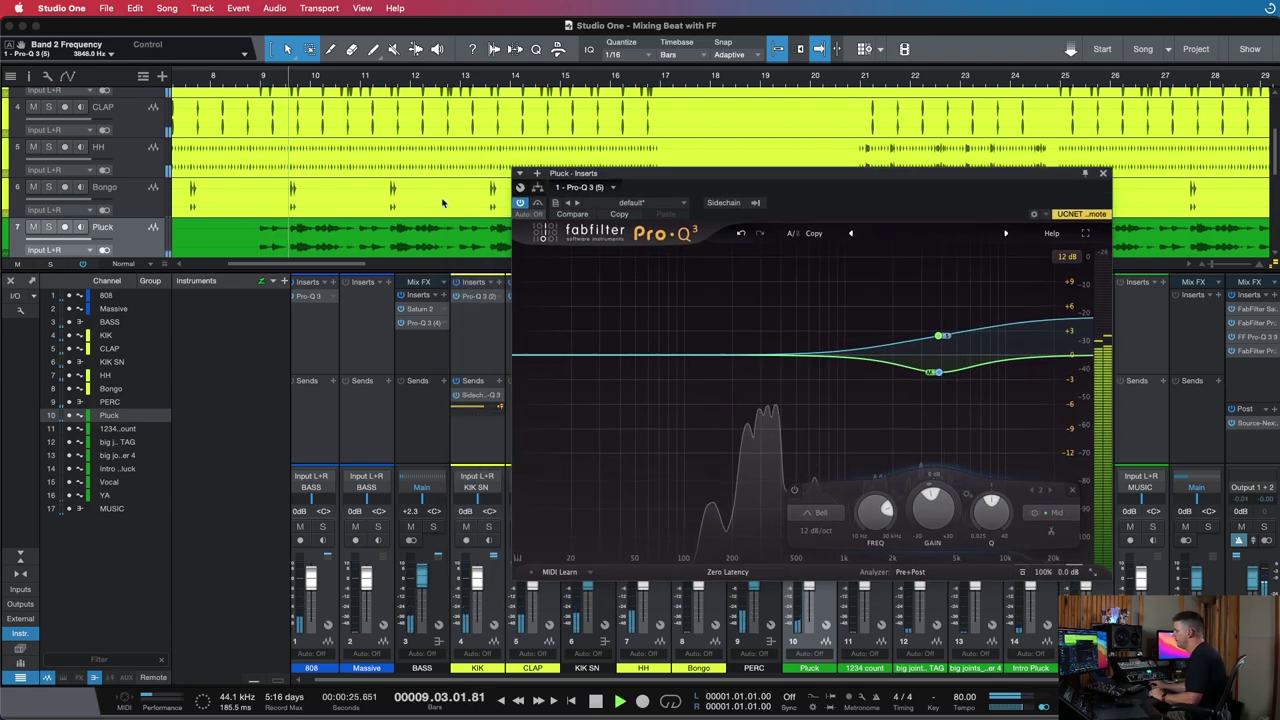
pyautogui.click(520, 203)
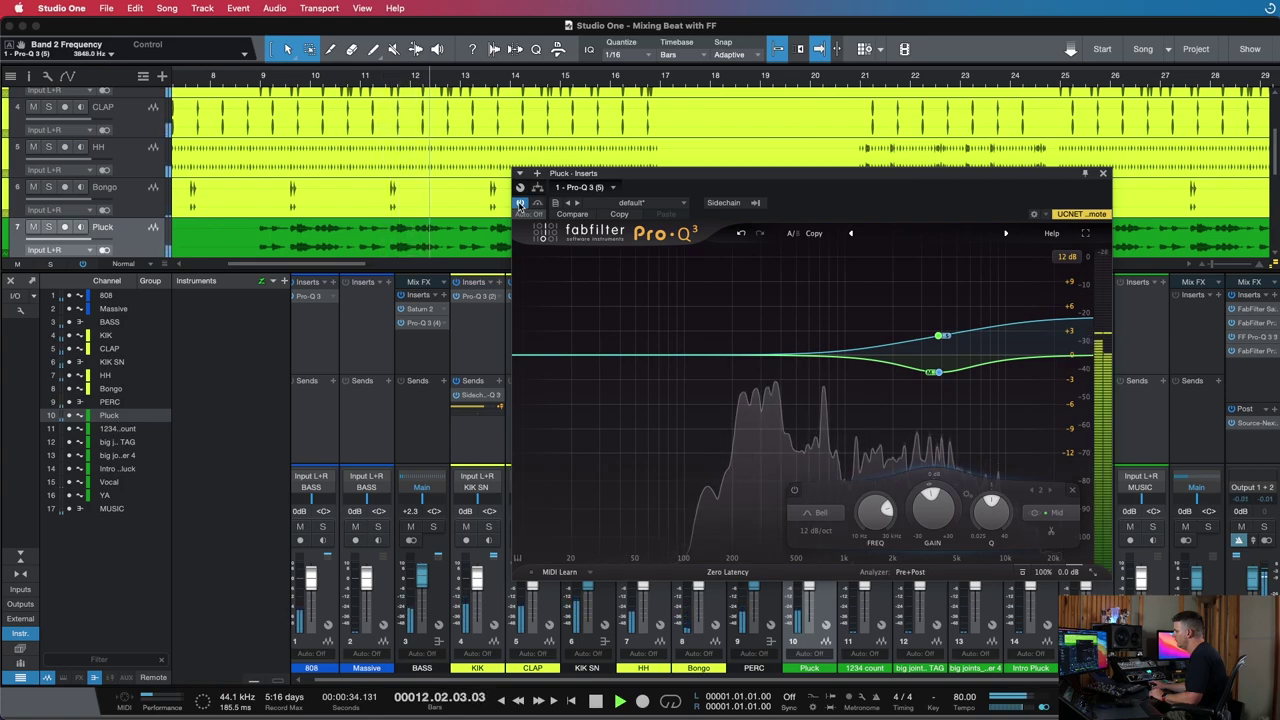
pyautogui.click(1103, 173)
pyautogui.click(1250, 328)
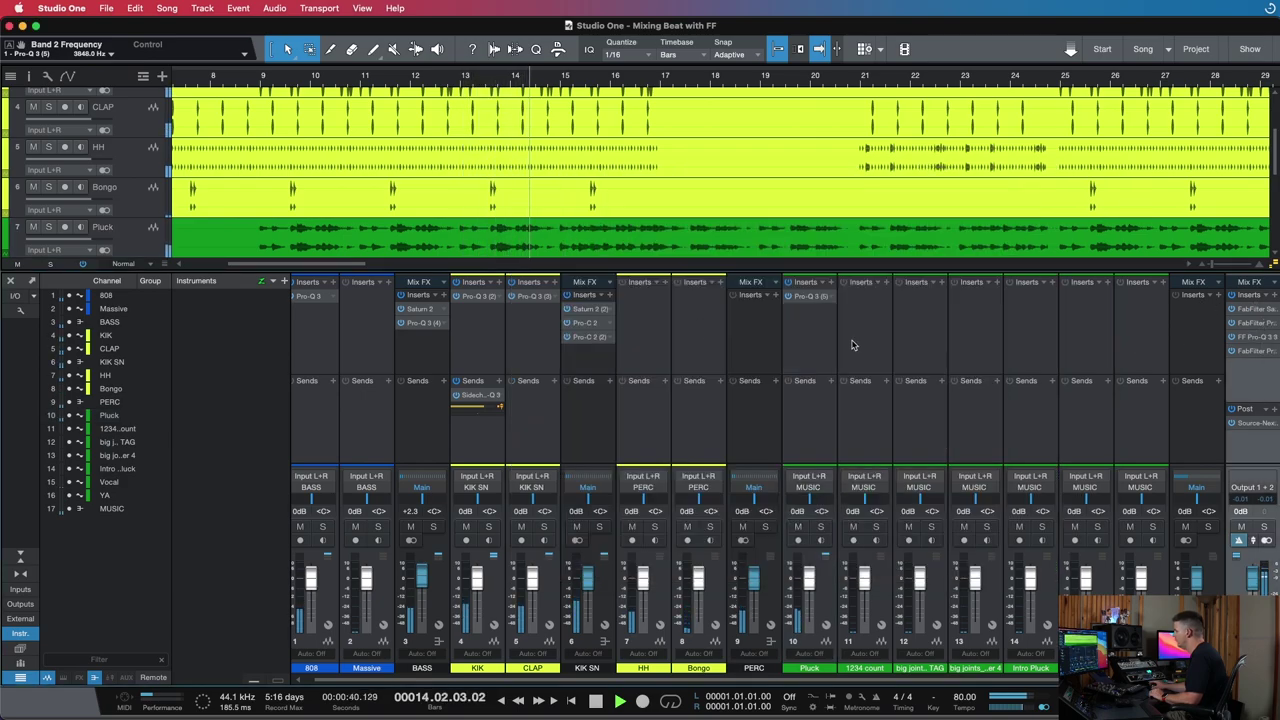
# Raise the master bus Pro-C 2 threshold to -20.38 dB
pyautogui.click(1258, 323)
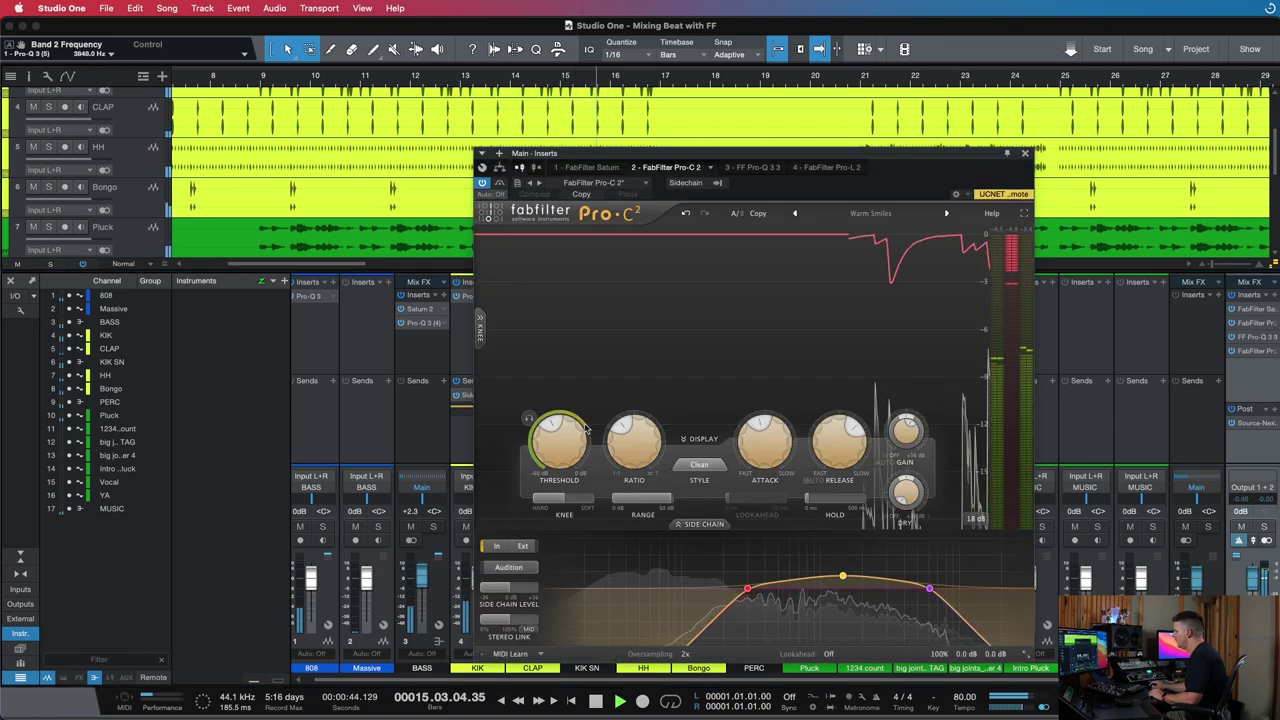
pyautogui.moveTo(584, 428)
pyautogui.moveTo(584, 428); pyautogui.dragTo(588, 412)
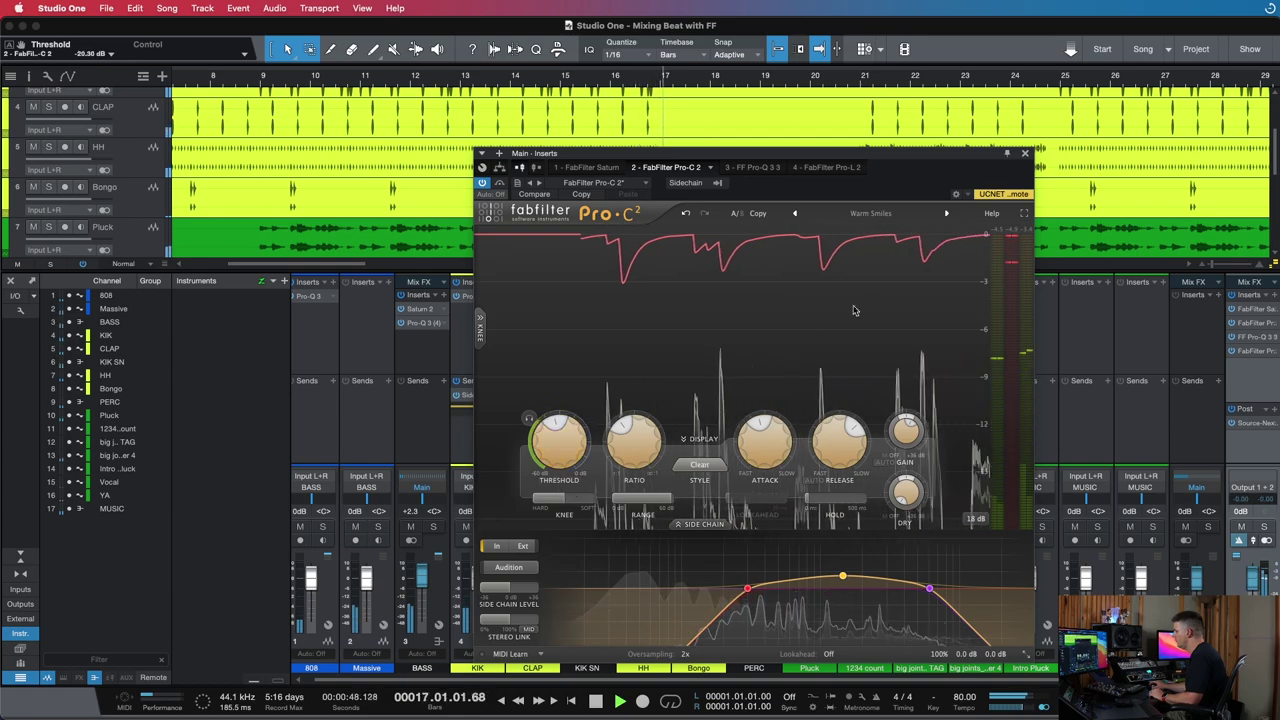
pyautogui.click(1027, 153)
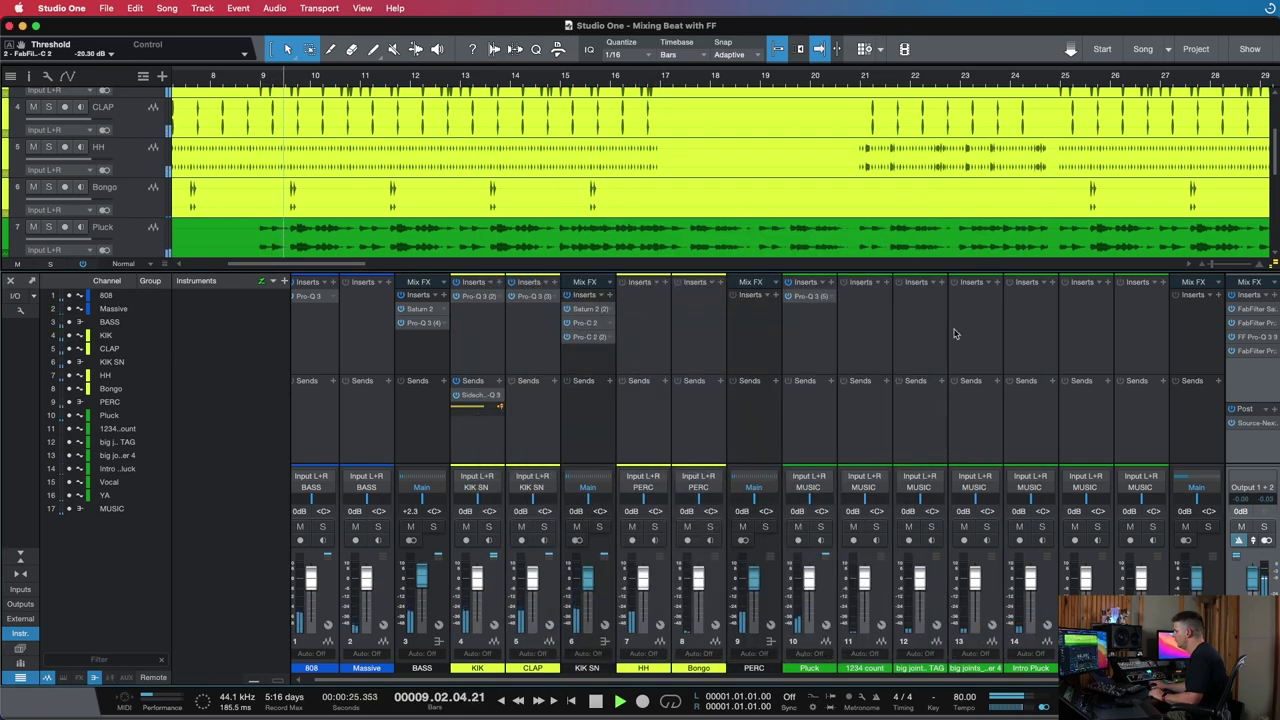
# Move the master Pro-Q 3 upper-mid boost to about 2.85 kHz at +1.84 dB
pyautogui.click(1262, 323)
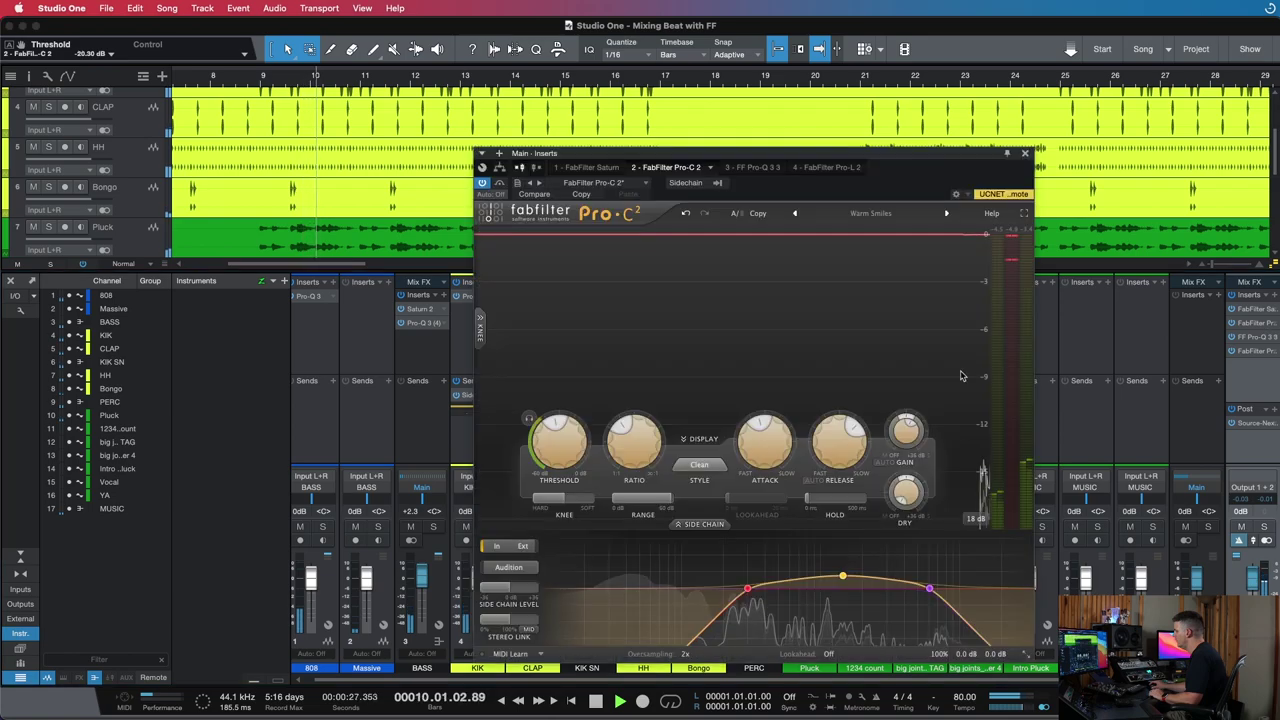
pyautogui.click(1257, 337)
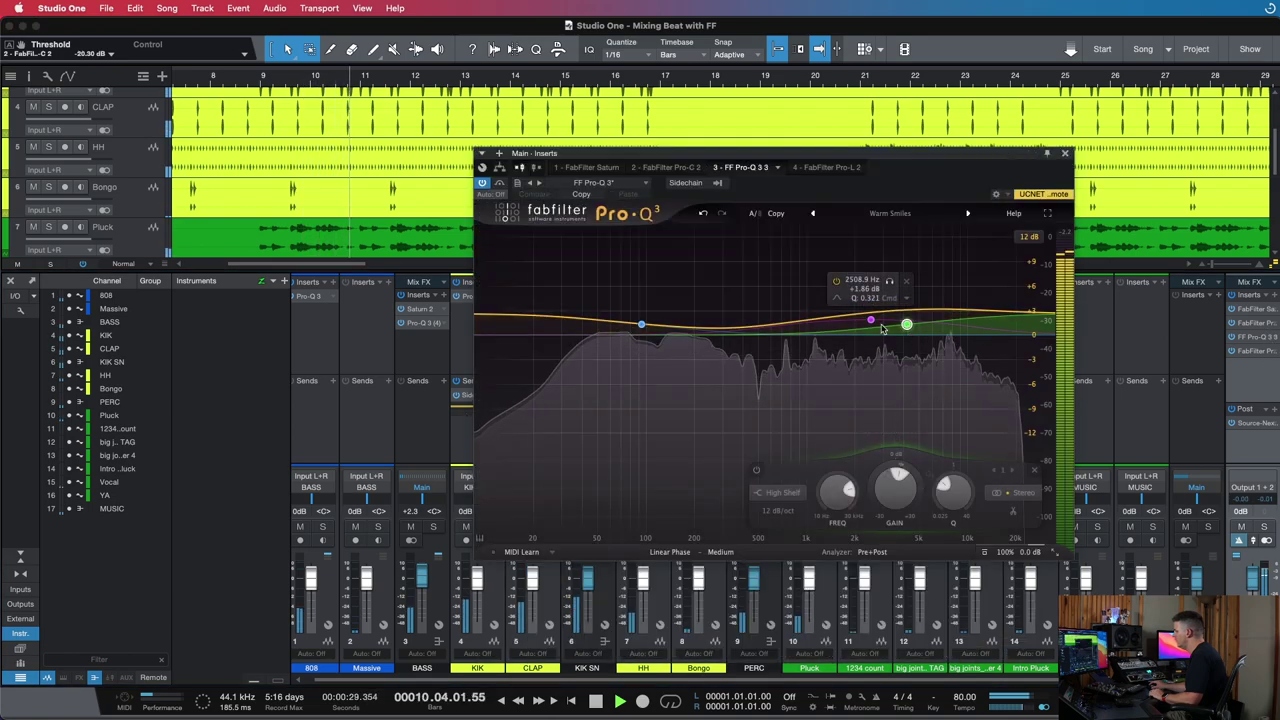
pyautogui.moveTo(871, 320); pyautogui.dragTo(901, 321)
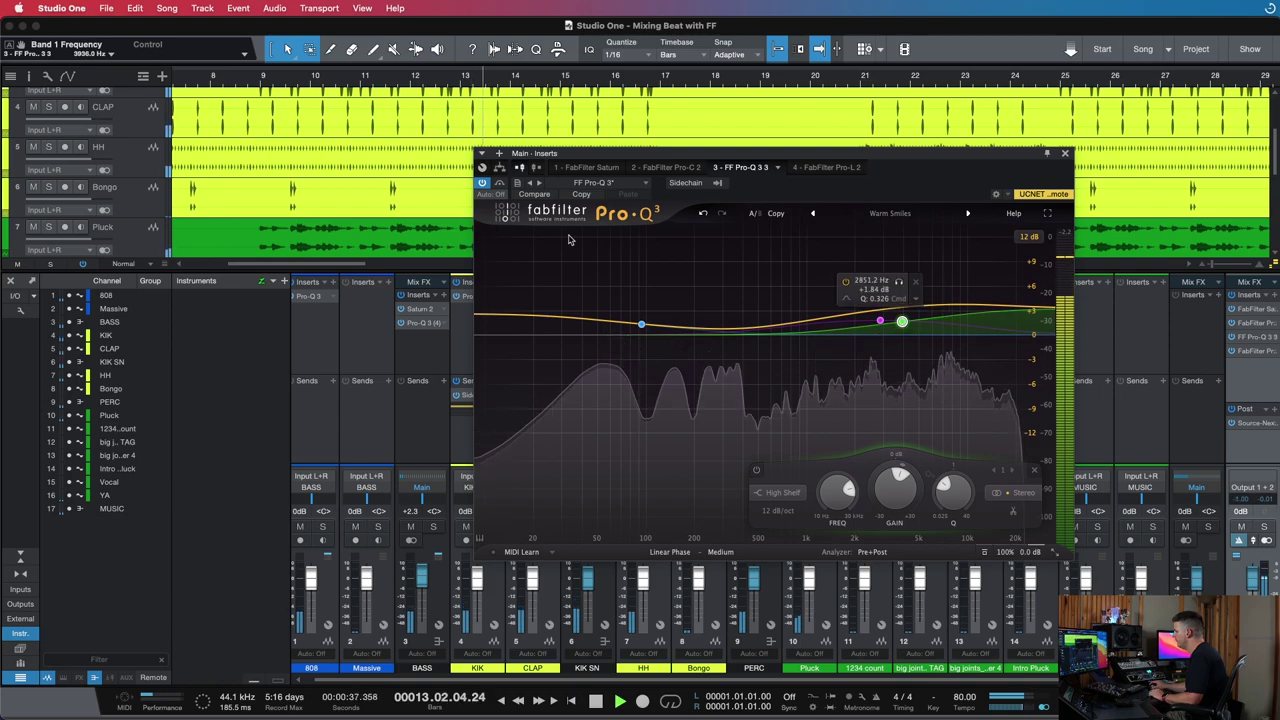
pyautogui.click(1066, 155)
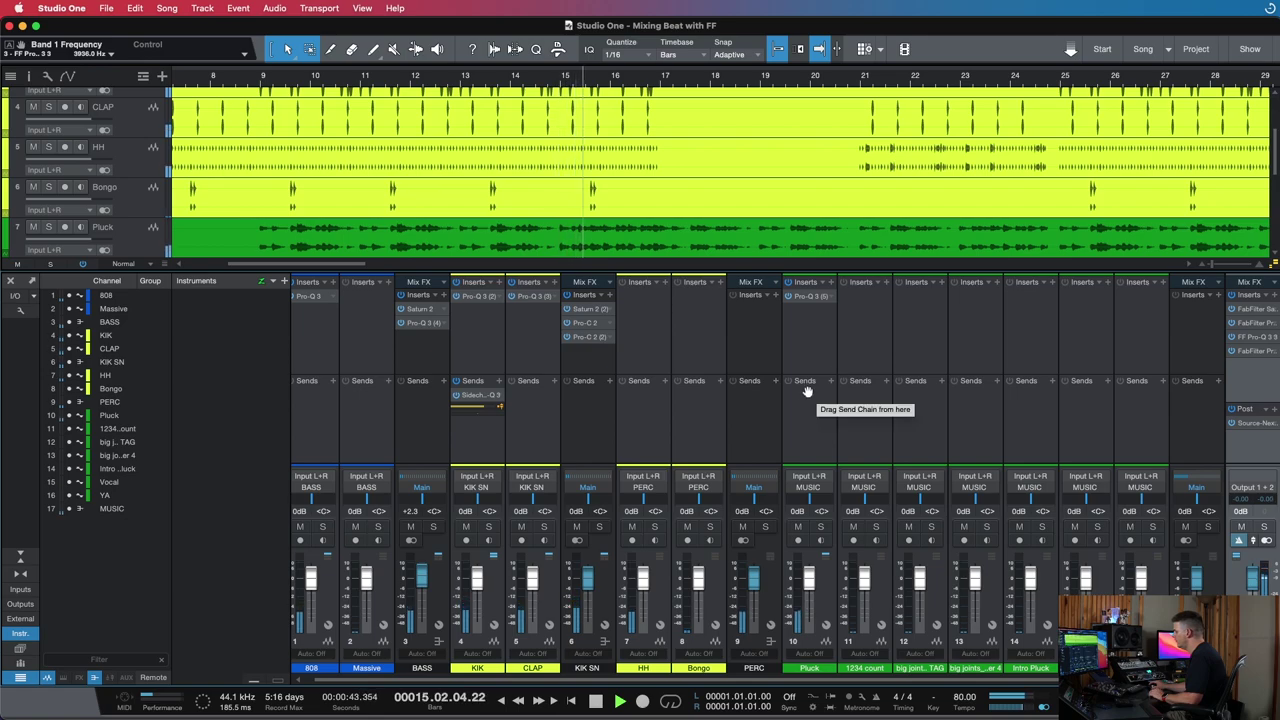
pyautogui.click(831, 365)
pyautogui.click(862, 420)
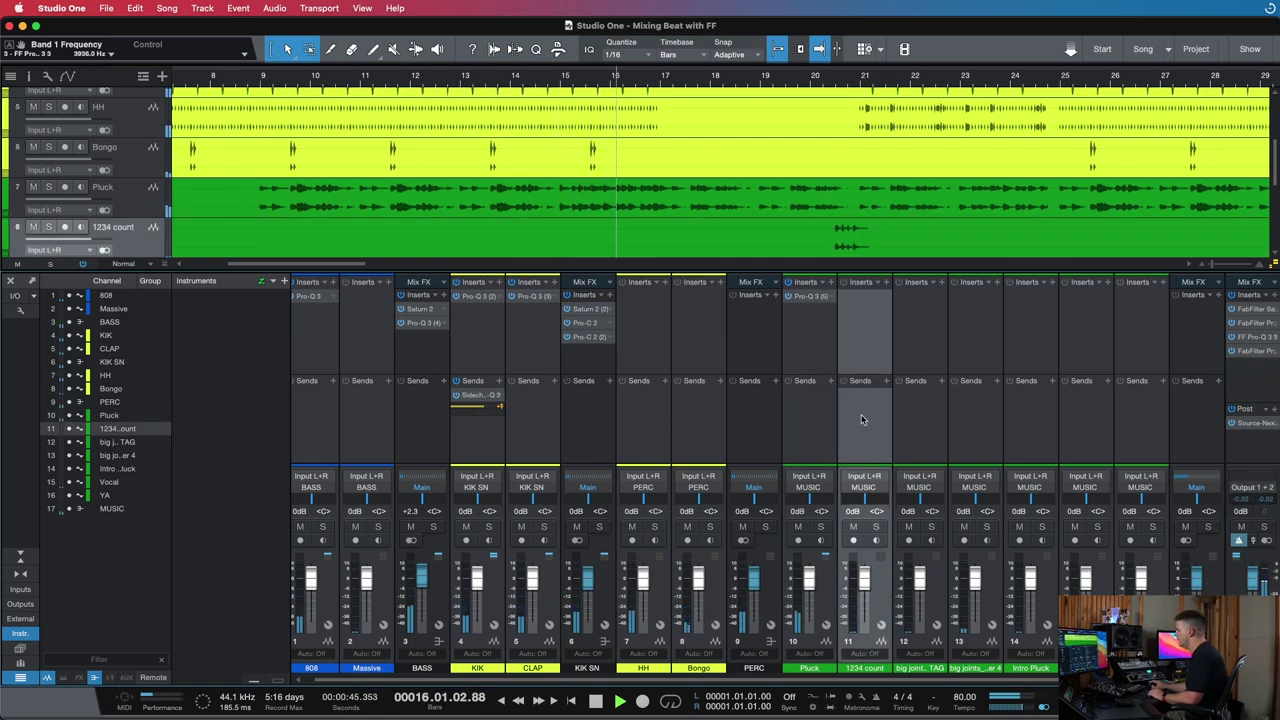